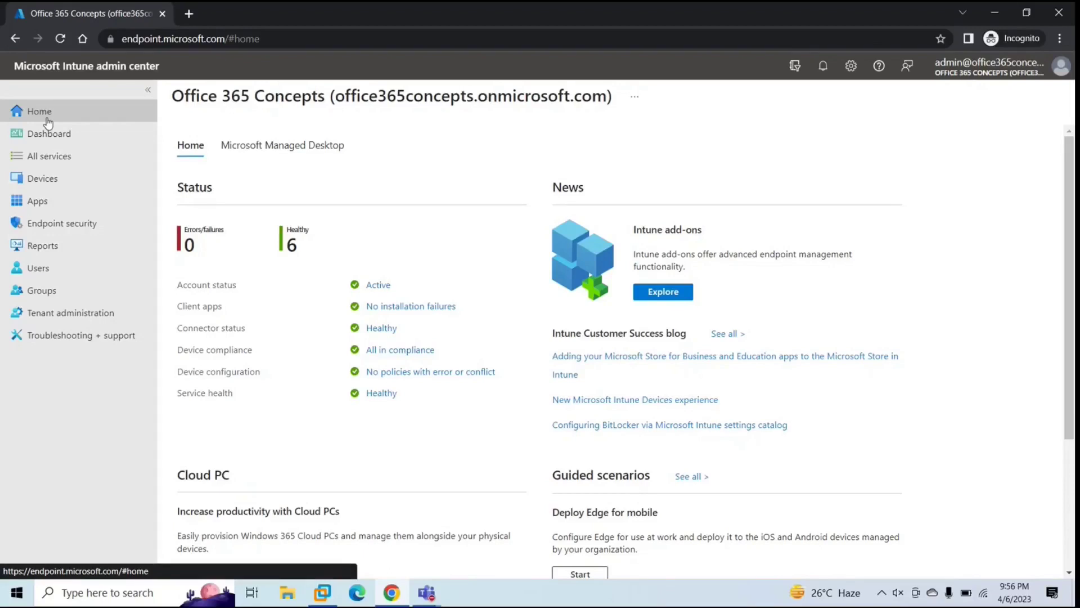
View the list of all apps in the Intune tenant.
{"action": "left_click", "coordinate": [48, 123]}
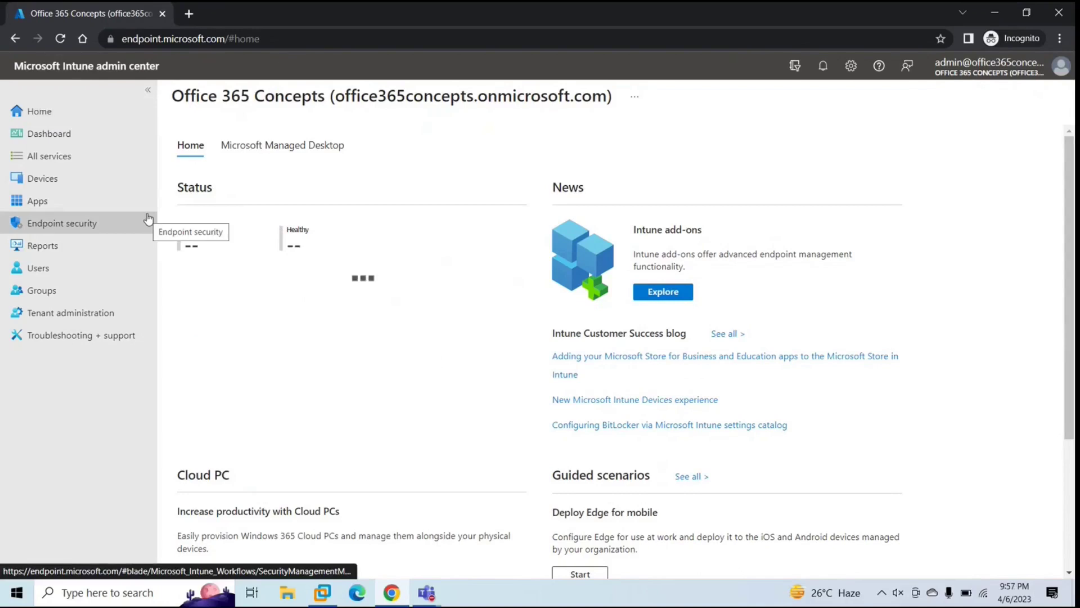
{"action": "left_click", "coordinate": [62, 207]}
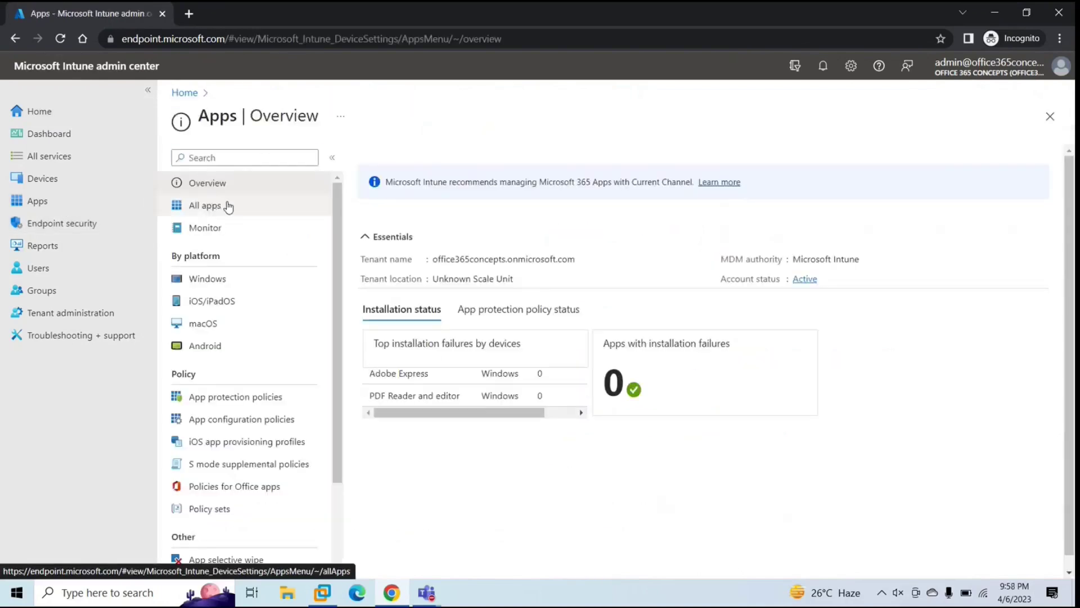
{"action": "left_click", "coordinate": [228, 208]}
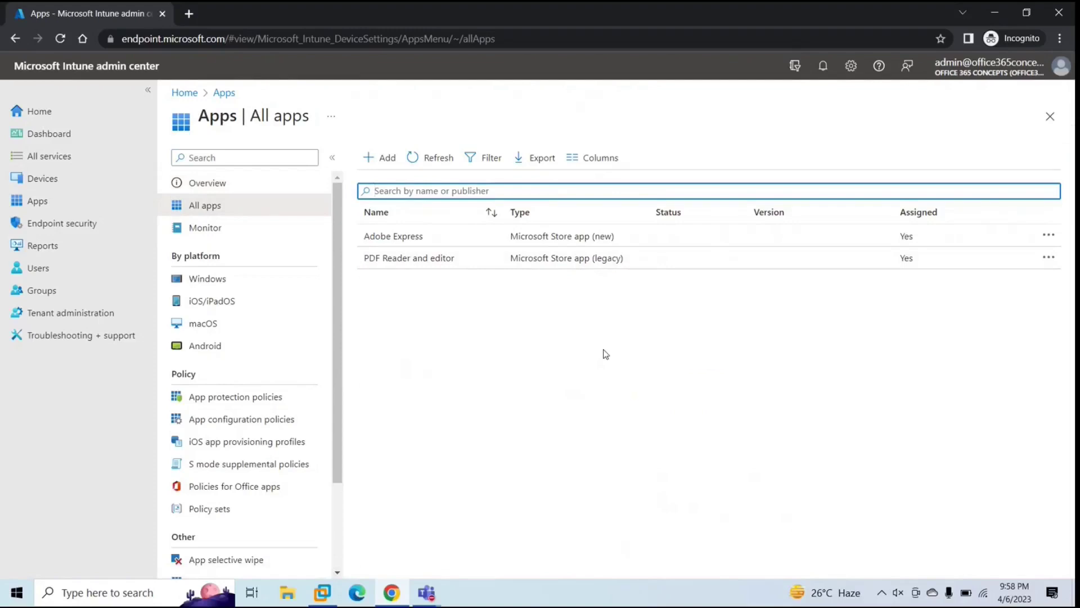
Start adding a Windows app of type Microsoft 365 Apps for Windows 10 and later.
{"action": "left_click", "coordinate": [58, 211]}
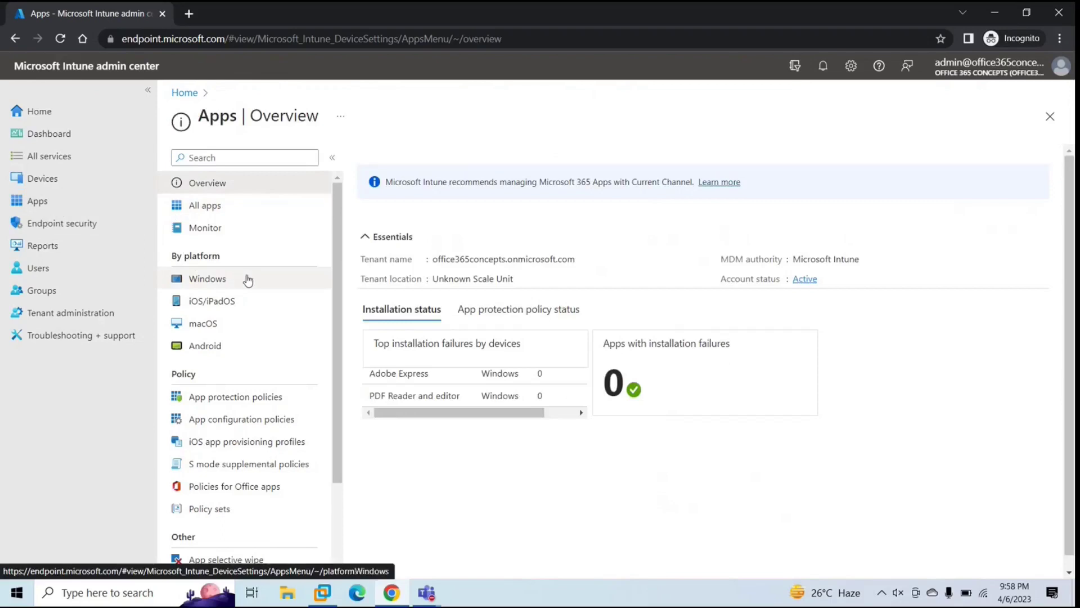
{"action": "left_click", "coordinate": [227, 281]}
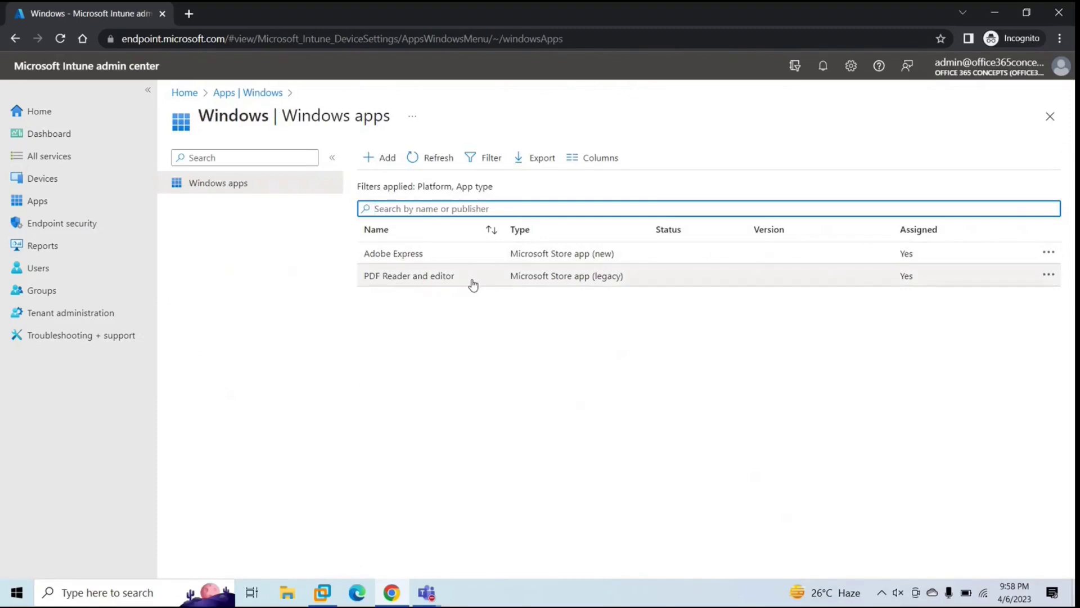
{"action": "left_click", "coordinate": [386, 160]}
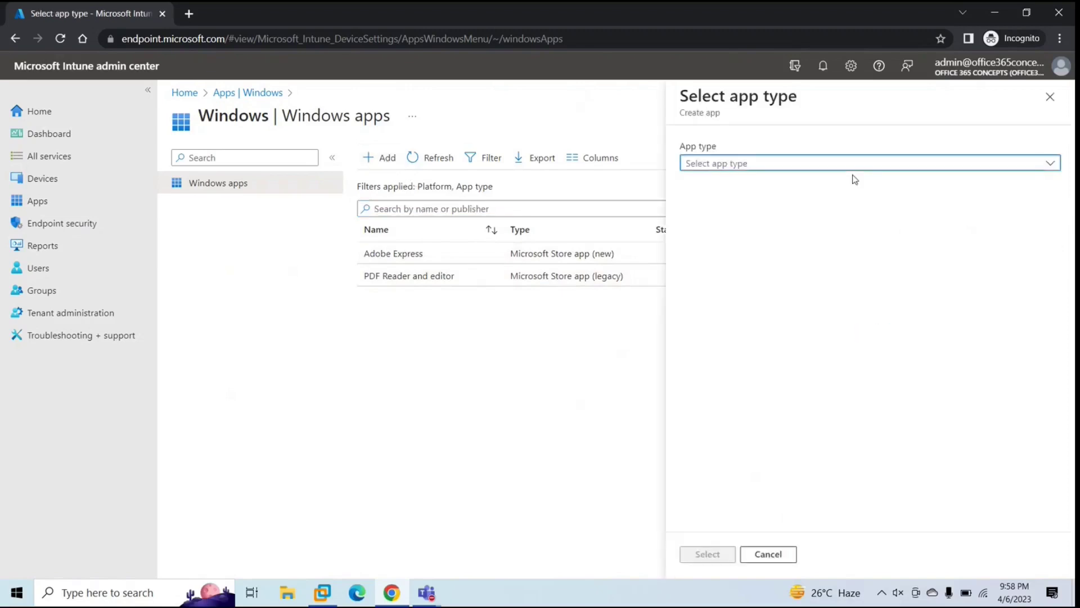
{"action": "left_click", "coordinate": [847, 169]}
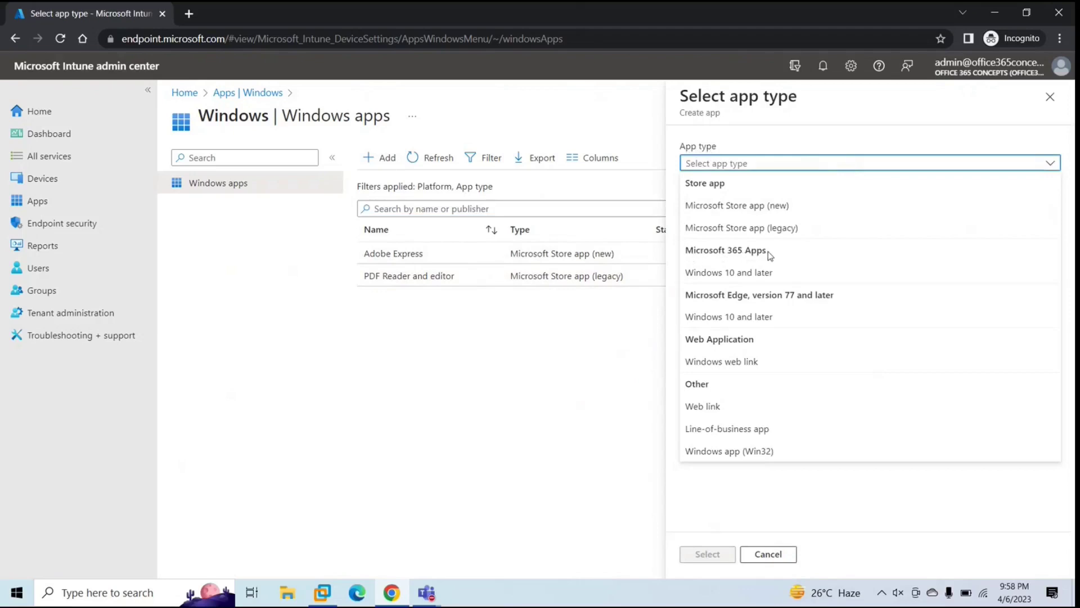
{"action": "left_click", "coordinate": [735, 274]}
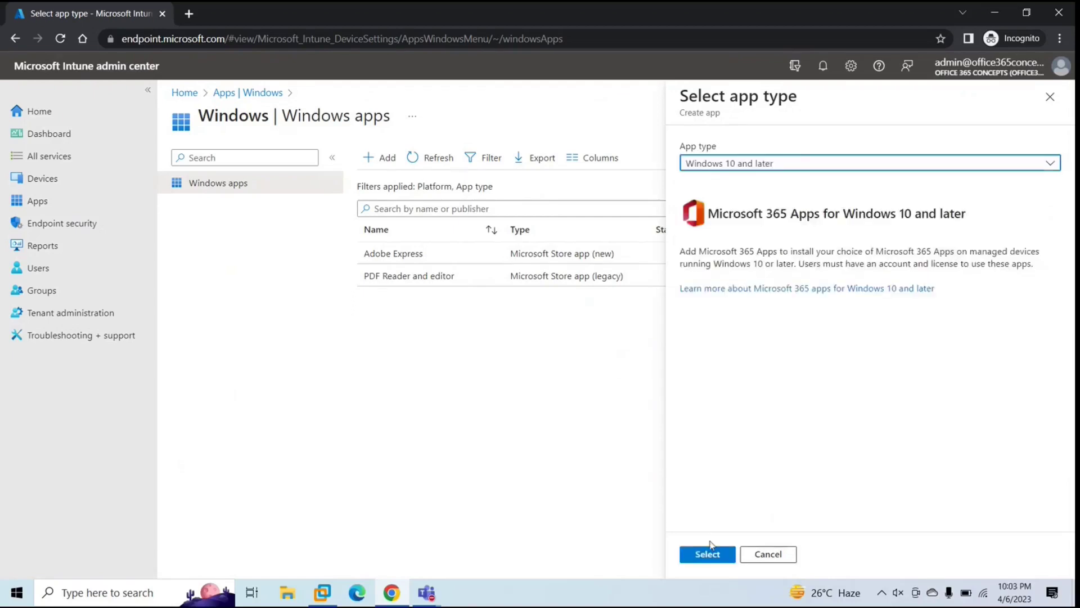
{"action": "left_click", "coordinate": [709, 553]}
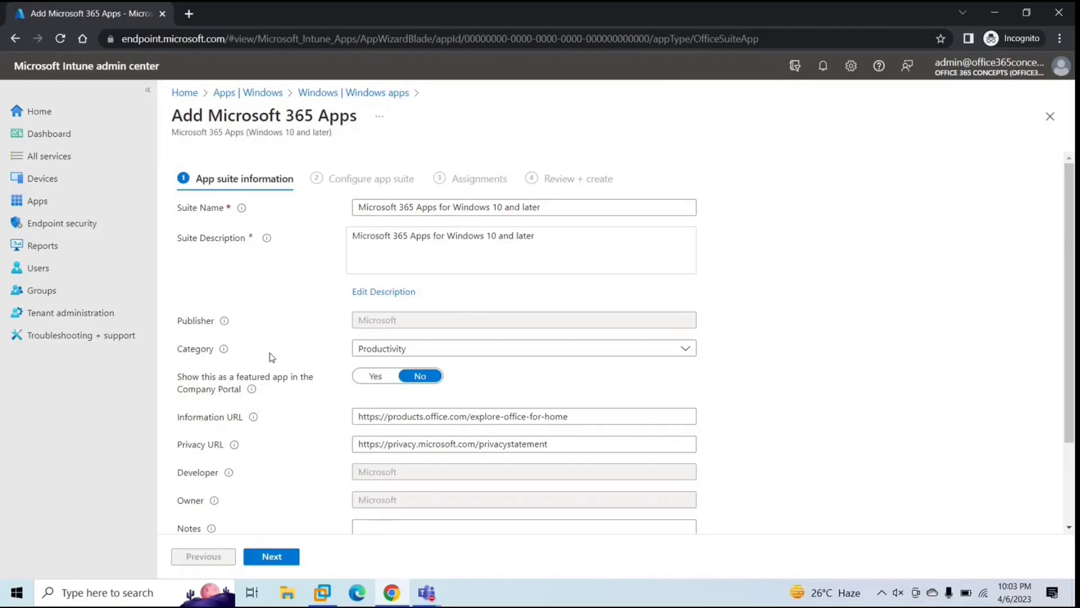
Leave the suite's featured app option for Company Portal at No and proceed to the app suite configuration.
{"action": "scroll", "coordinate": [272, 357], "scroll_direction": "down", "scroll_amount": 1}
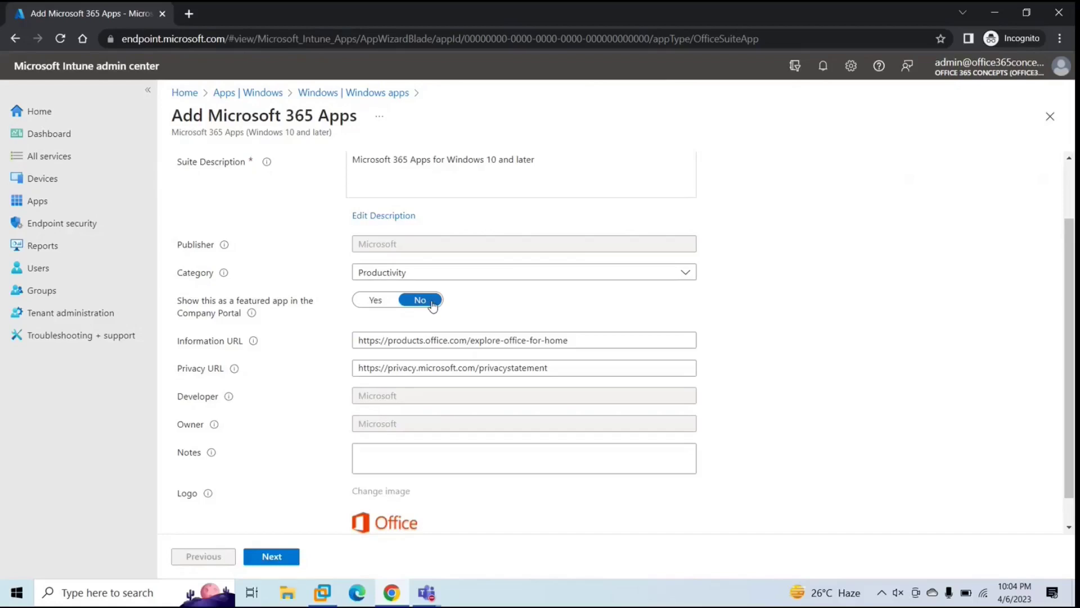
{"action": "left_click", "coordinate": [386, 302]}
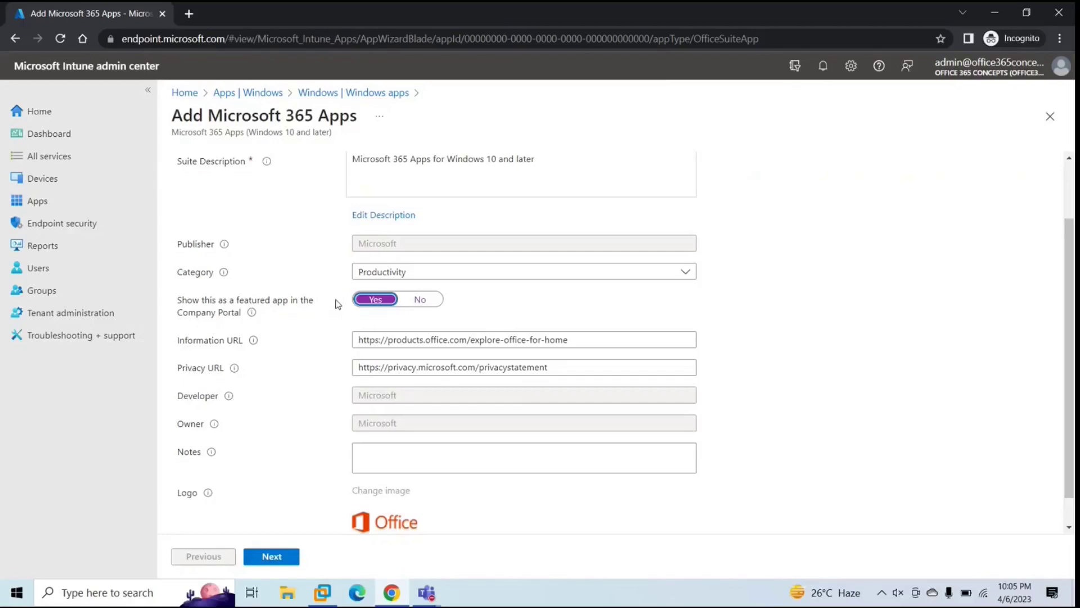
{"action": "left_click", "coordinate": [416, 300]}
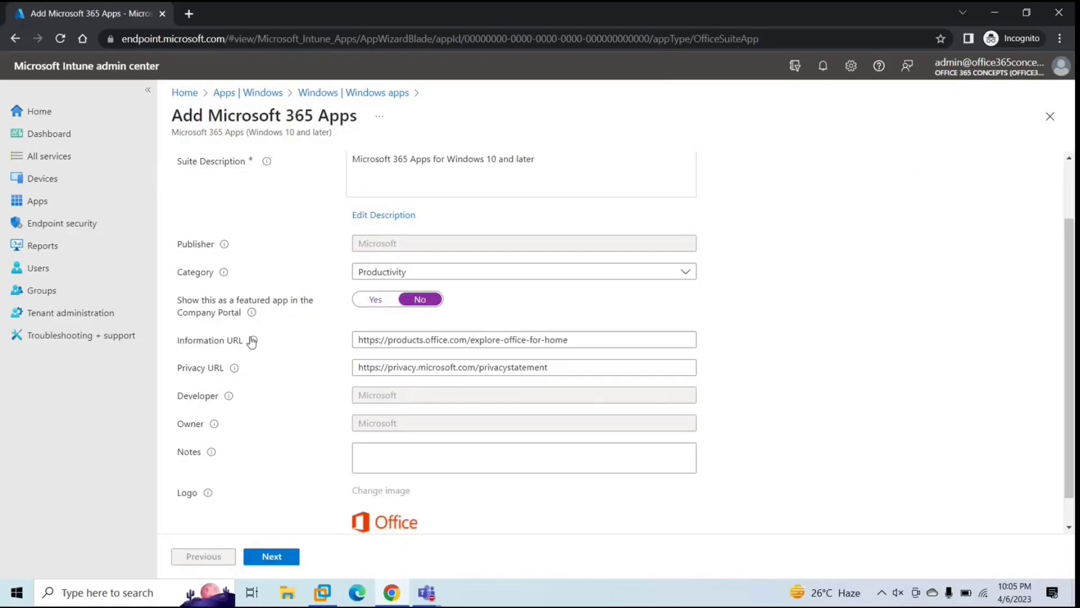
{"action": "scroll", "coordinate": [314, 387], "scroll_direction": "down", "scroll_amount": 1}
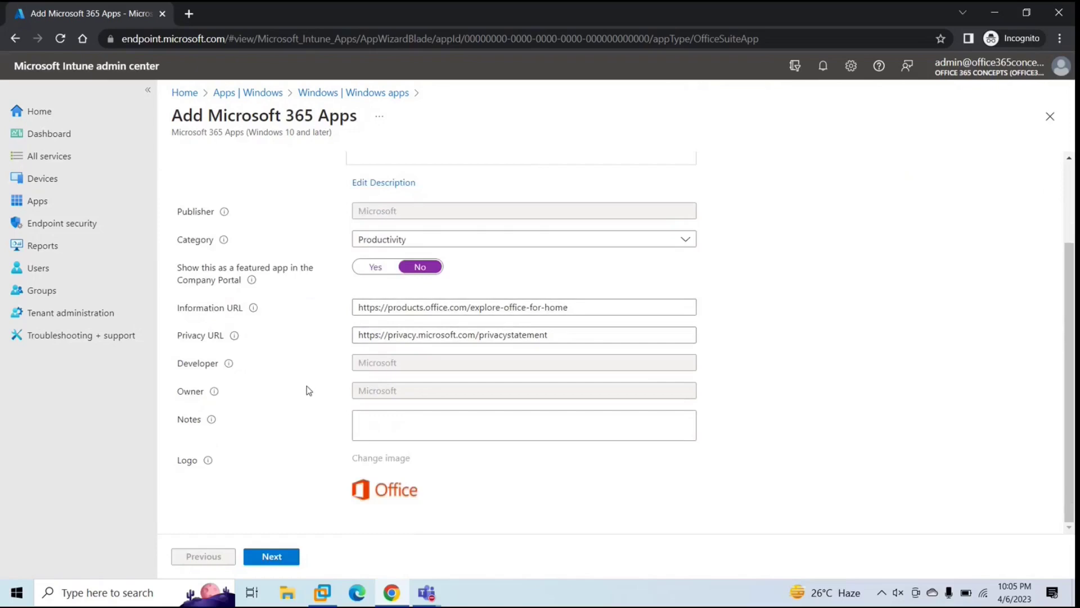
{"action": "left_click", "coordinate": [274, 555]}
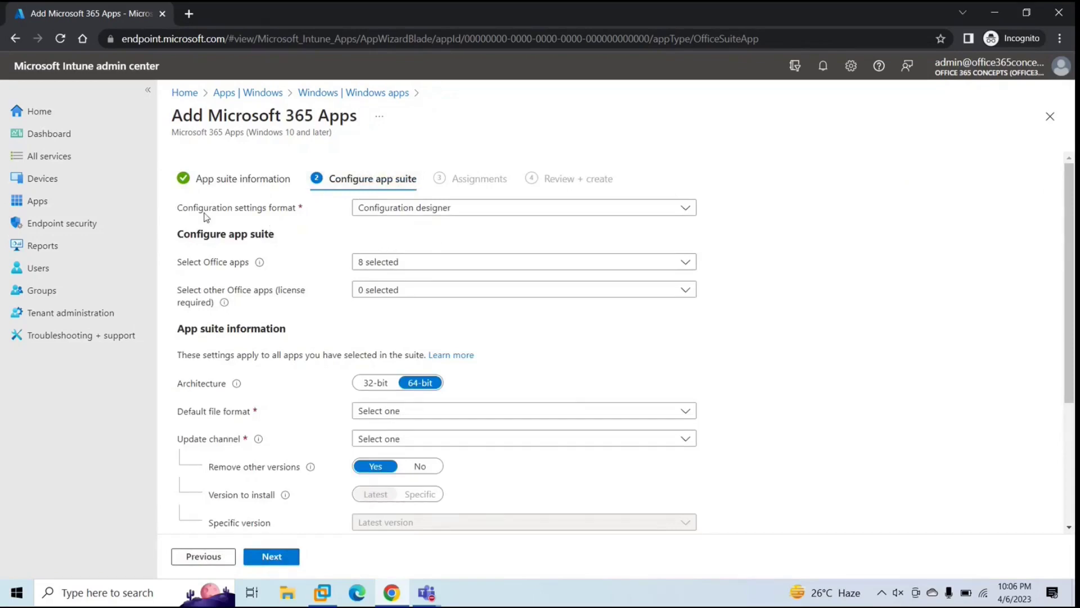
Try the Enter XML data configuration settings format and return it to Configuration designer.
{"action": "left_click", "coordinate": [433, 209]}
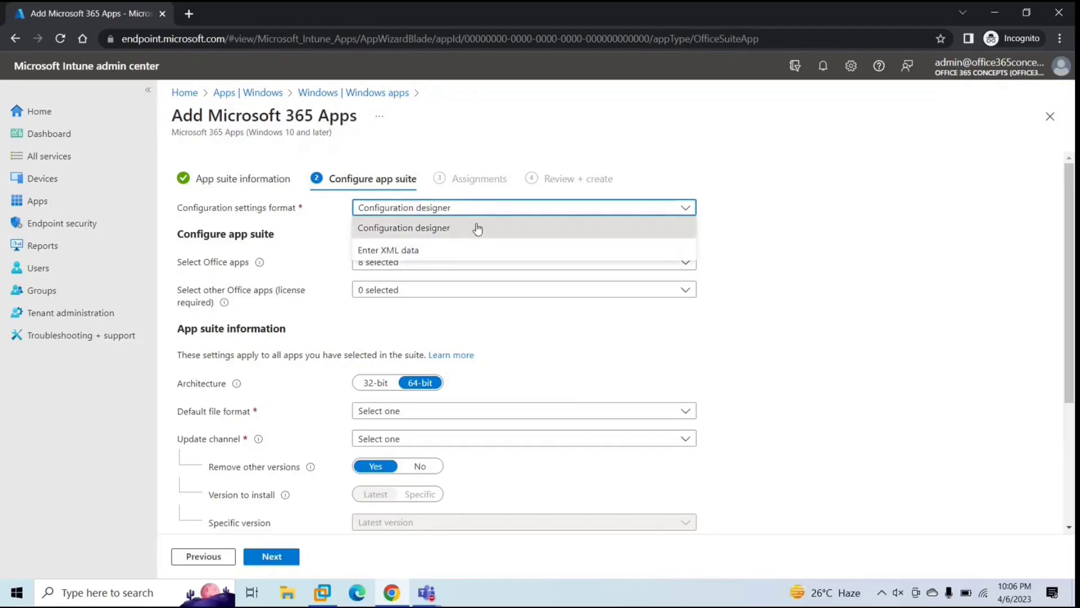
{"action": "left_click", "coordinate": [426, 251]}
{"action": "left_click", "coordinate": [417, 339]}
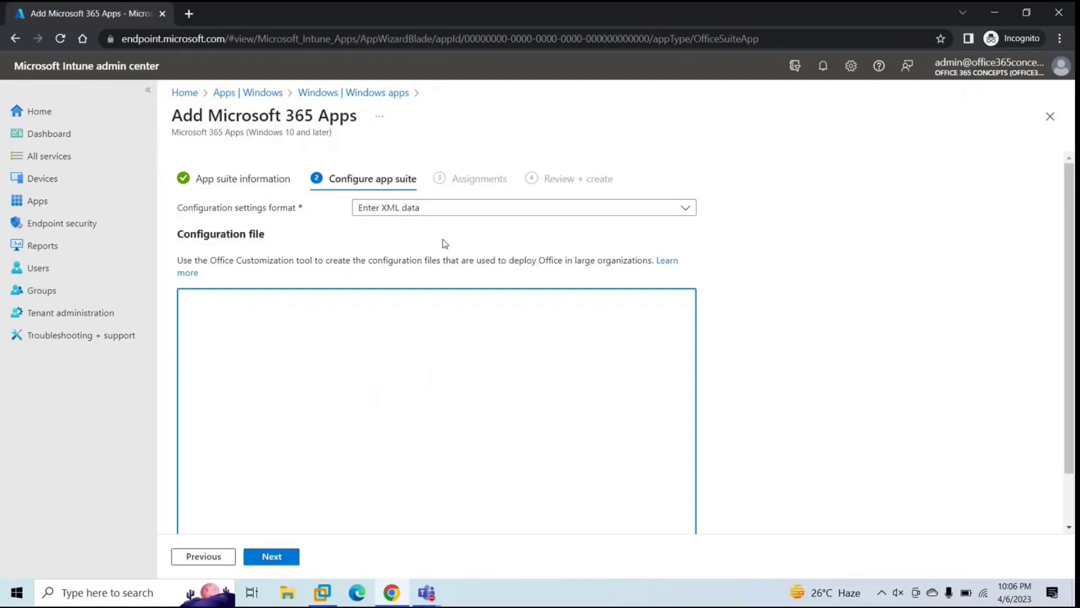
{"action": "left_click", "coordinate": [433, 208]}
{"action": "left_click", "coordinate": [426, 224]}
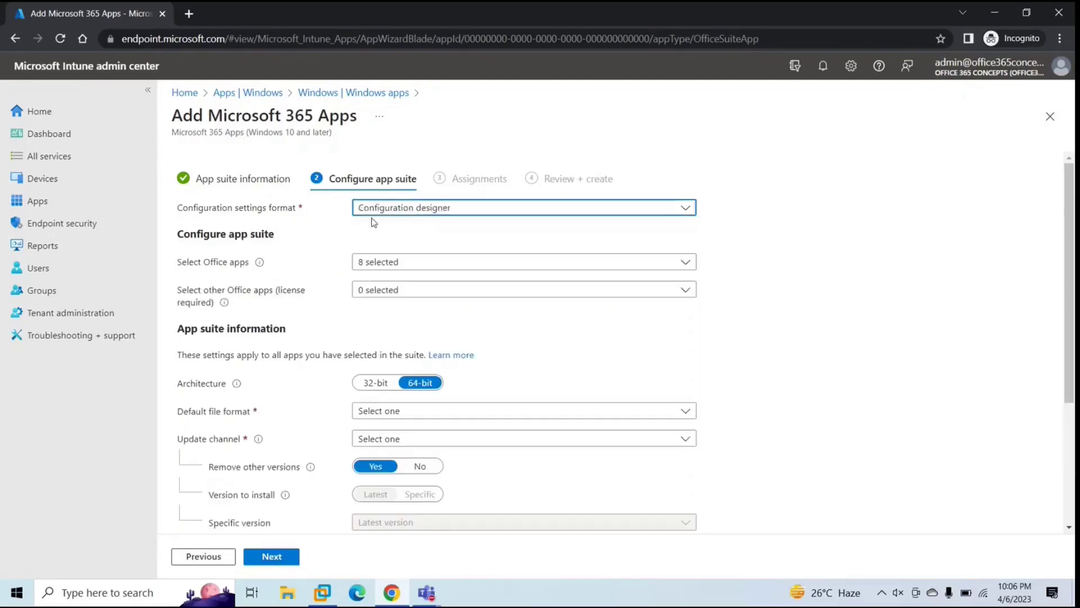
{"action": "left_click", "coordinate": [344, 207]}
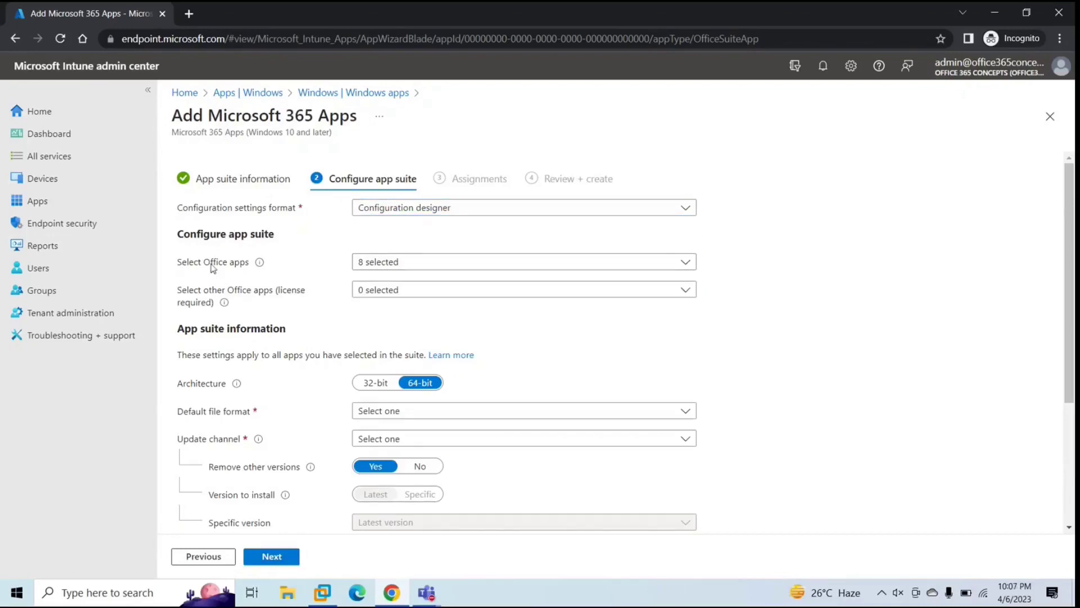
Exclude Access, OneNote, Publisher and Teams from the selected Office apps.
{"action": "left_click", "coordinate": [384, 262]}
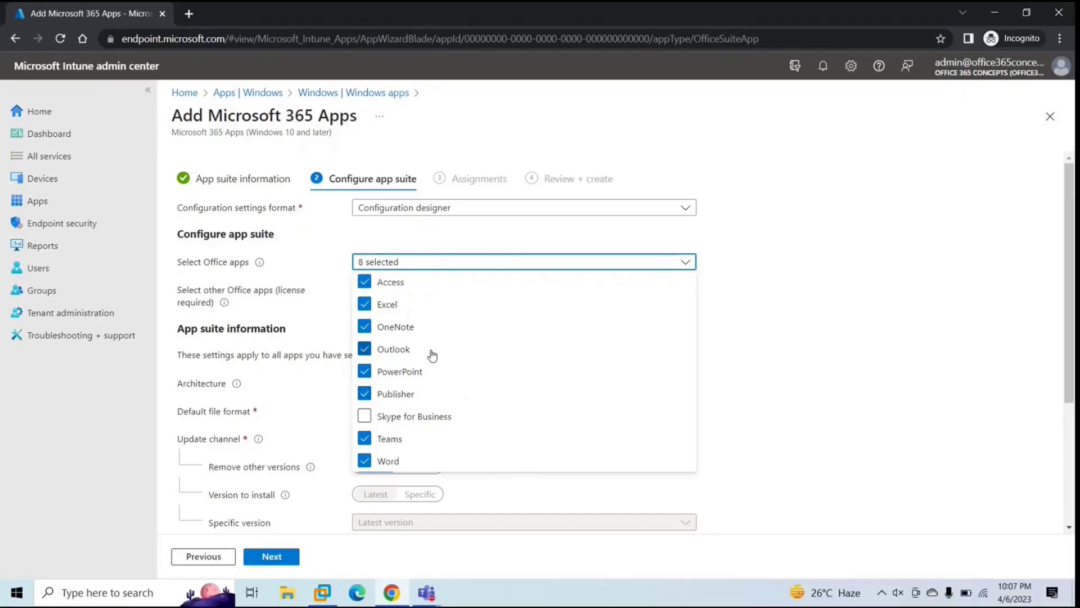
{"action": "left_click", "coordinate": [365, 283]}
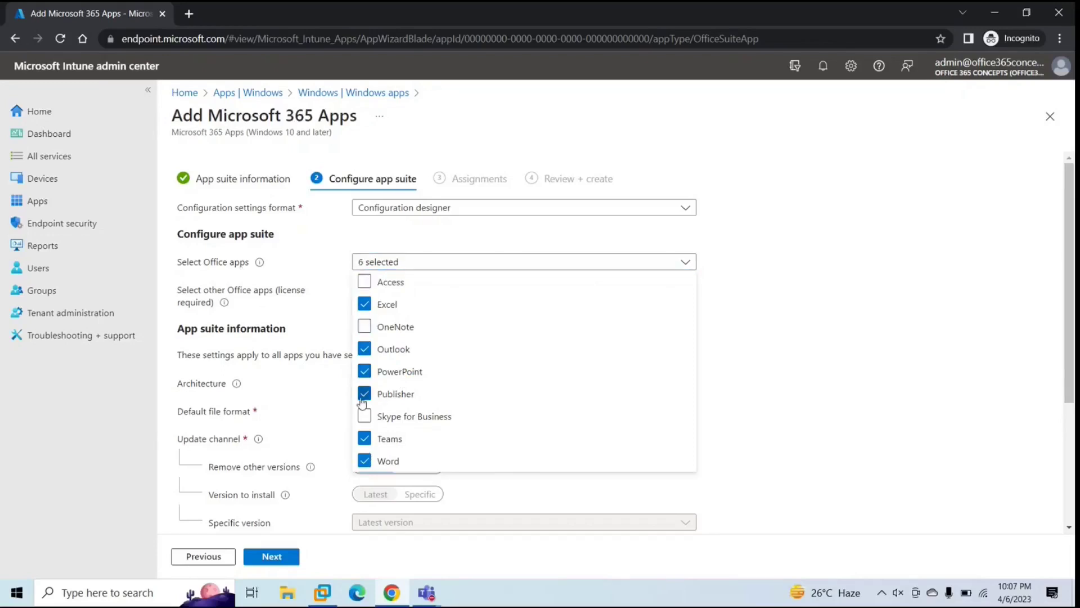
{"action": "left_click", "coordinate": [364, 439]}
{"action": "left_click", "coordinate": [716, 244]}
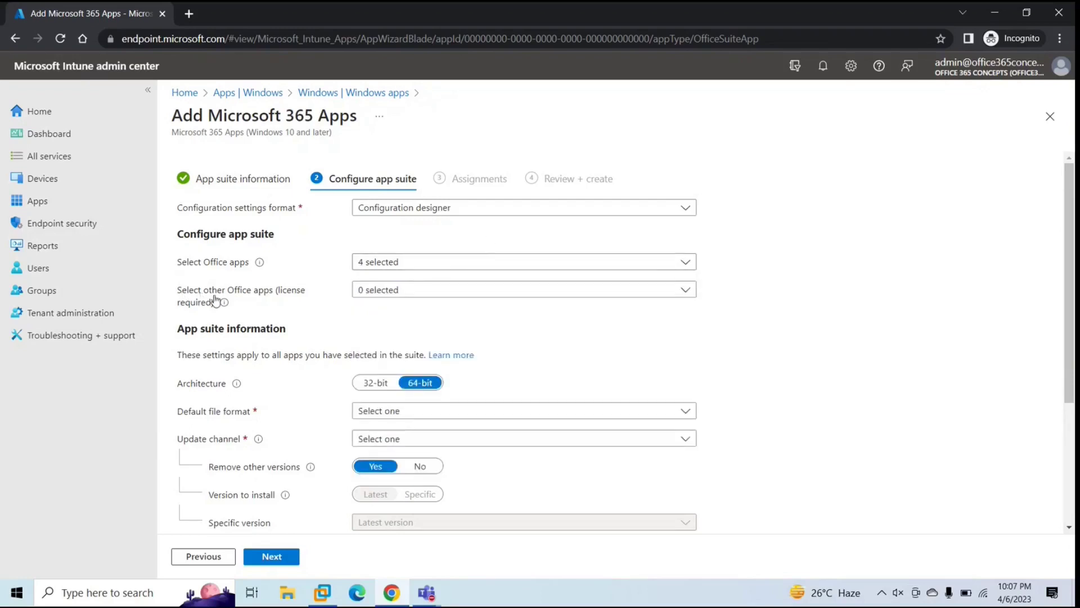
Review the other Office apps that require a license, without adding any to the suite.
{"action": "left_click", "coordinate": [409, 290]}
{"action": "left_click", "coordinate": [443, 309]}
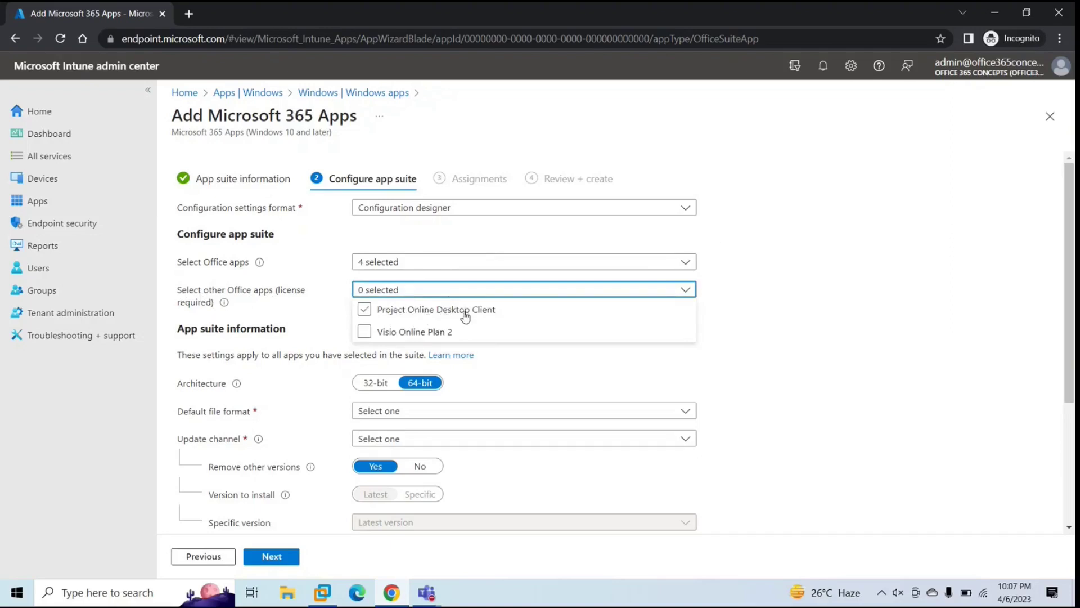
{"action": "left_click", "coordinate": [396, 336]}
{"action": "left_click", "coordinate": [395, 319]}
{"action": "left_click", "coordinate": [394, 323]}
{"action": "mouse_move", "coordinate": [220, 305]}
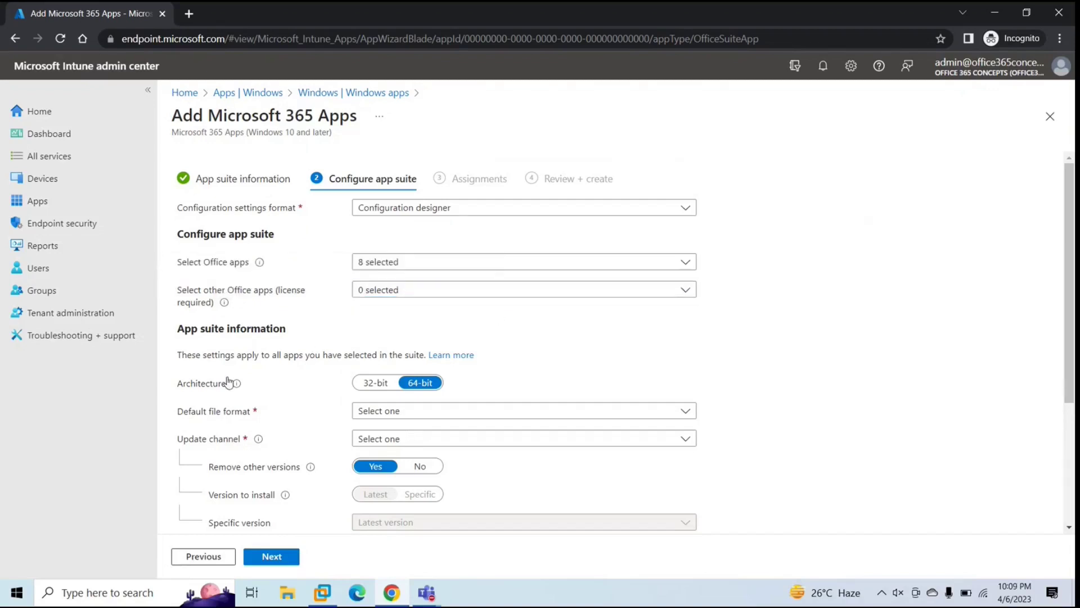
Set the default file format to Office Open Document Format and the update channel to Current Channel.
{"action": "scroll", "coordinate": [290, 386], "scroll_direction": "down", "scroll_amount": 2}
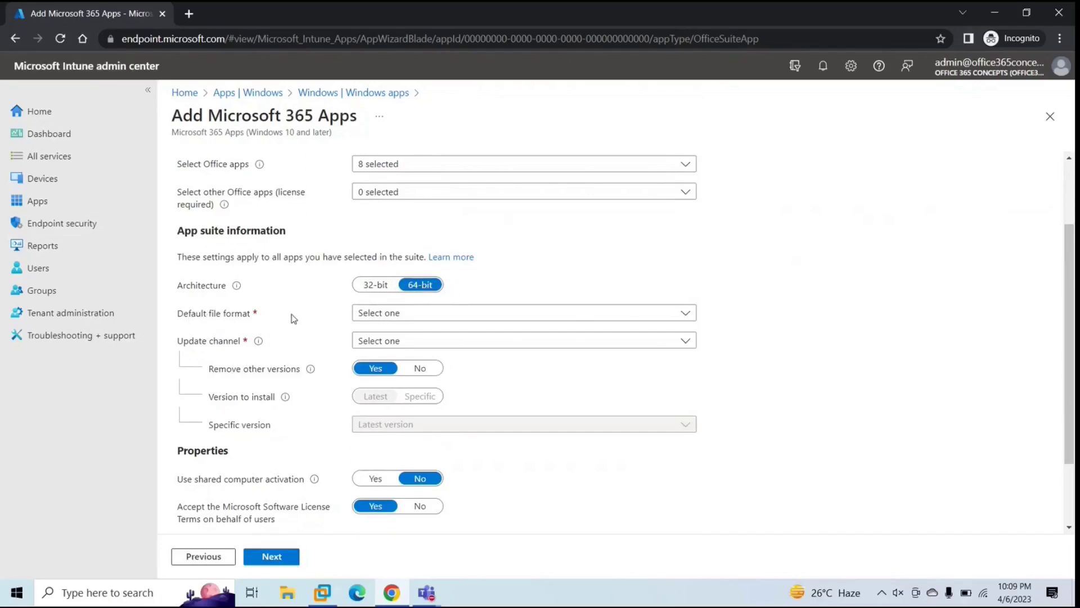
{"action": "left_click", "coordinate": [395, 312]}
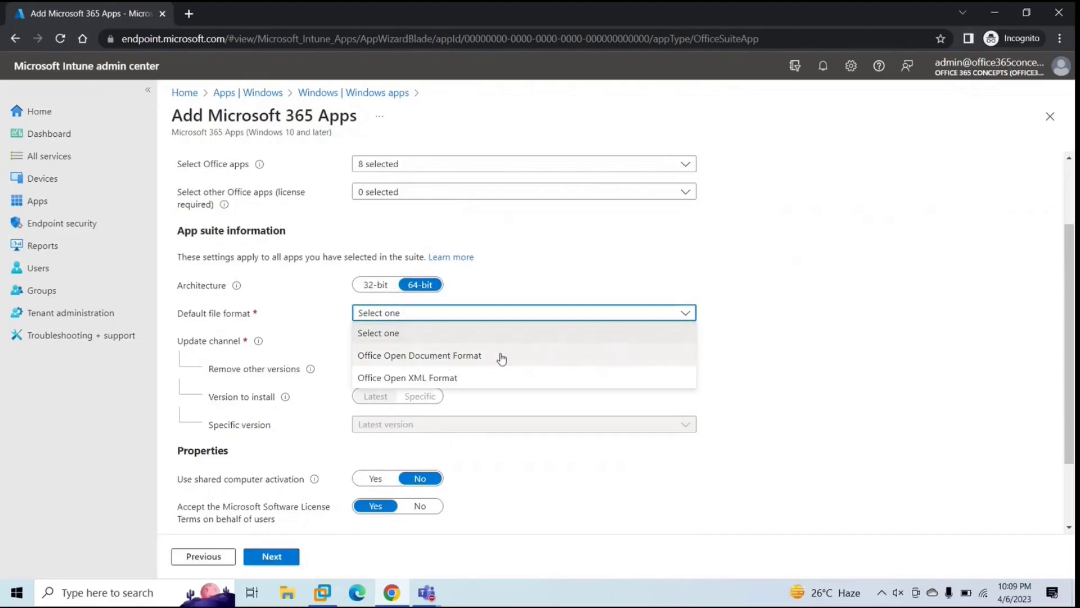
{"action": "left_click", "coordinate": [472, 379]}
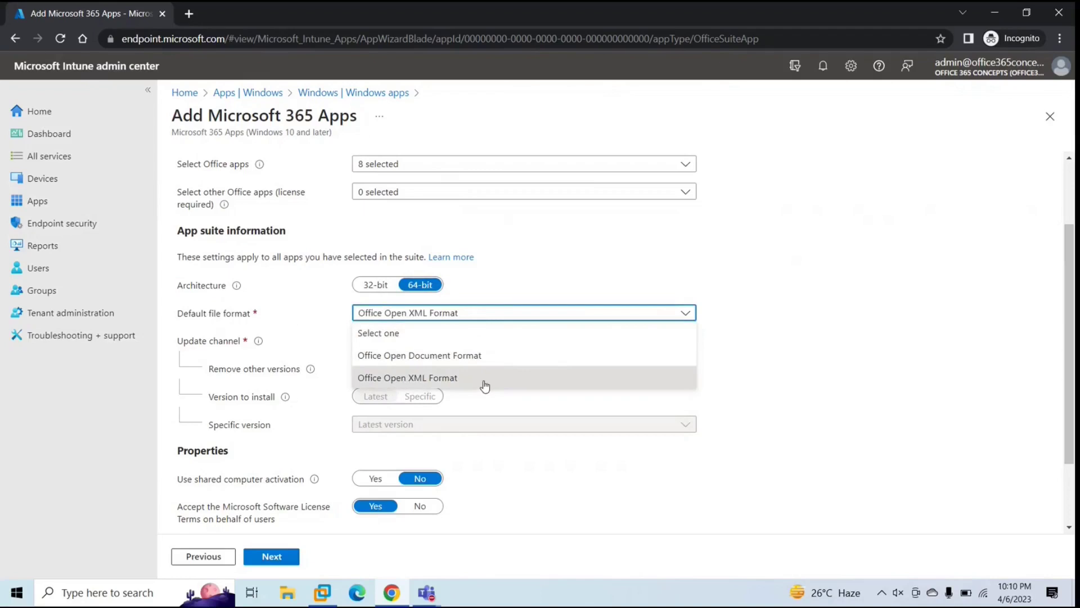
{"action": "left_click", "coordinate": [481, 355]}
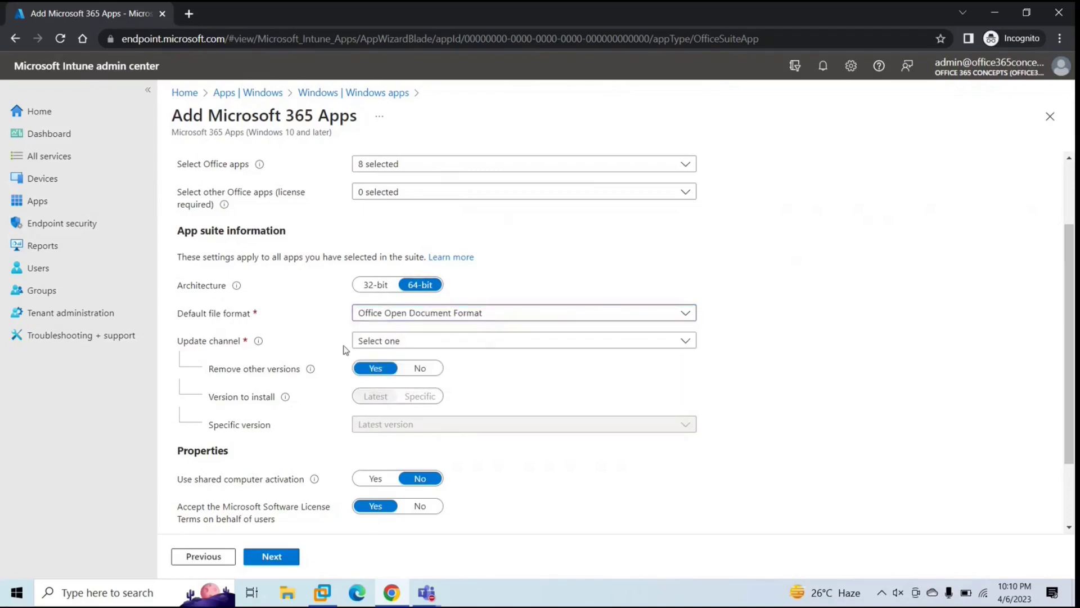
{"action": "left_click", "coordinate": [382, 341]}
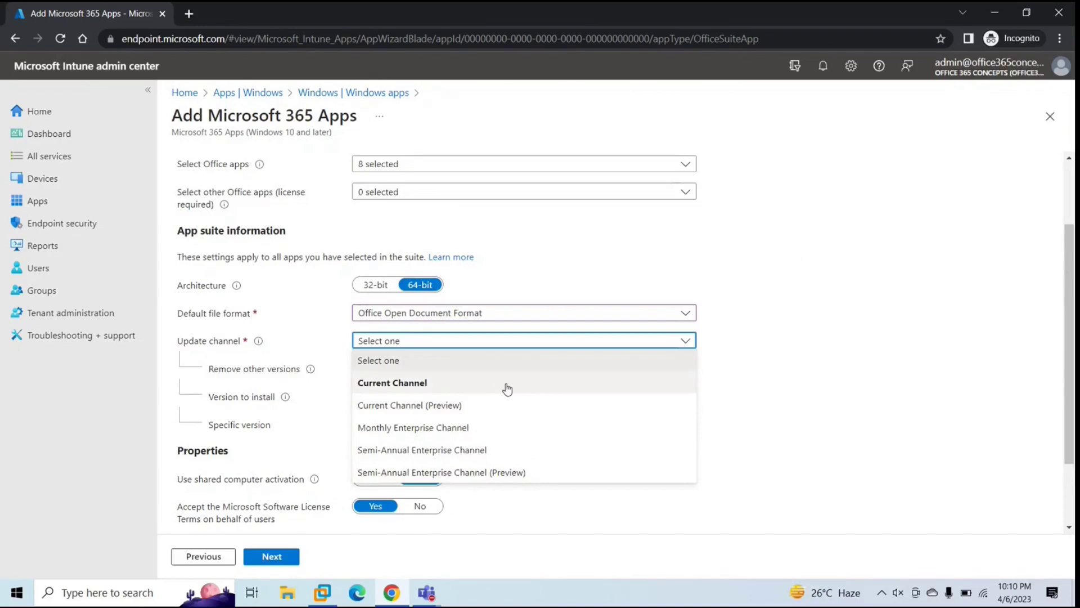
{"action": "left_click", "coordinate": [410, 384]}
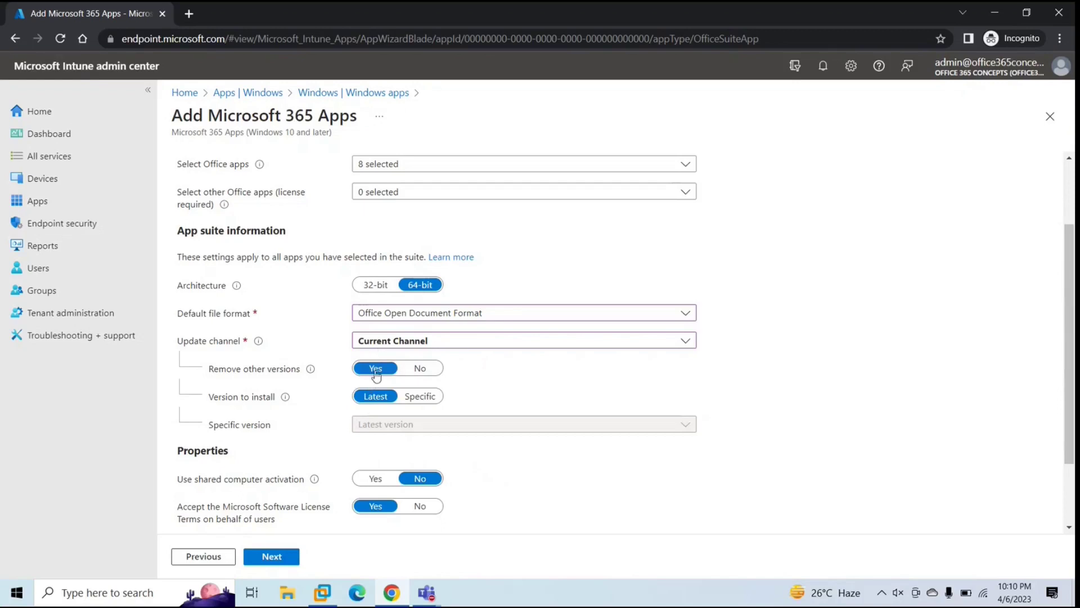
Keep Remove other versions at Yes and set Version to install to Specific, leaving the update channel on Current Channel.
{"action": "left_click", "coordinate": [431, 369]}
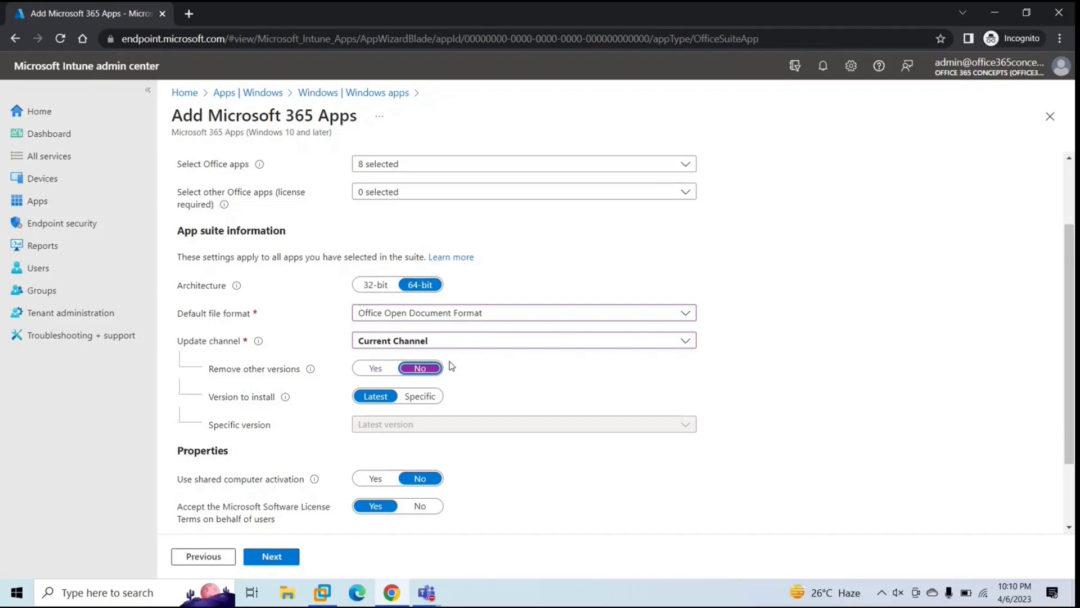
{"action": "left_click", "coordinate": [375, 368]}
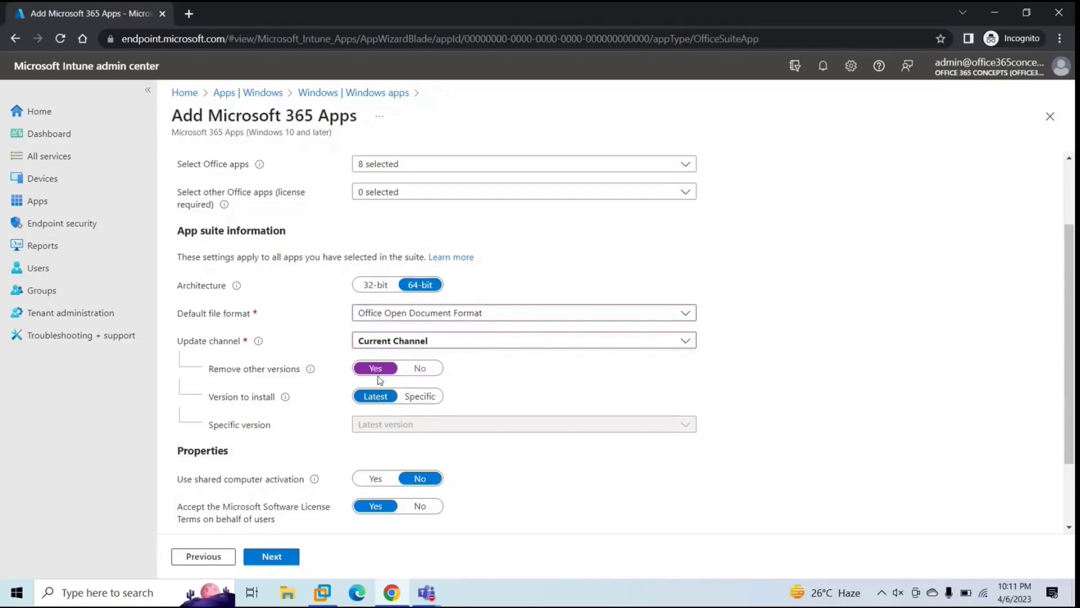
{"action": "left_click", "coordinate": [431, 398]}
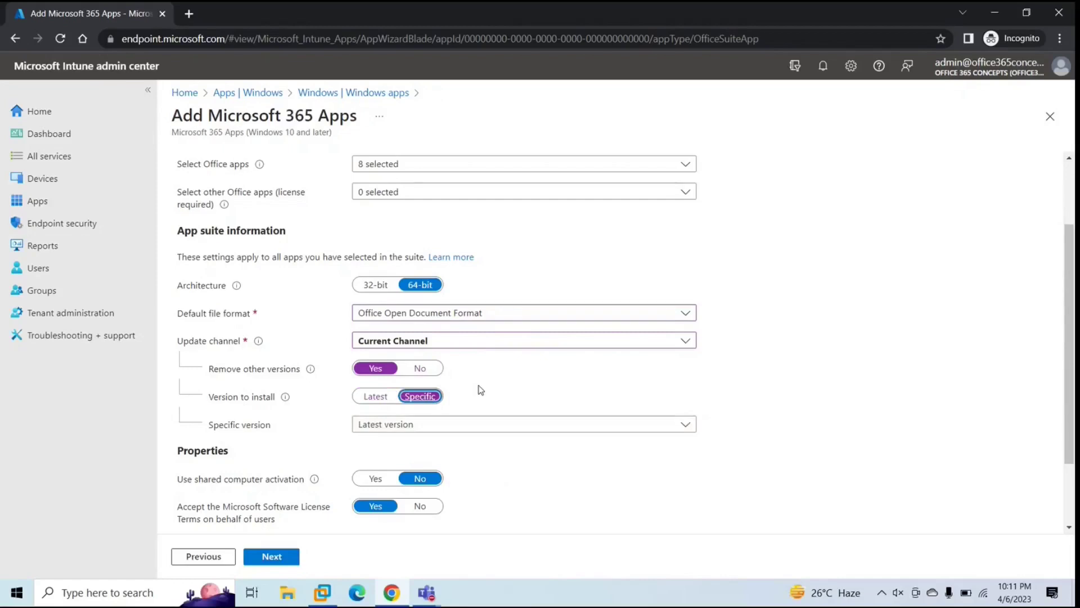
{"action": "scroll", "coordinate": [480, 389], "scroll_direction": "down", "scroll_amount": 1}
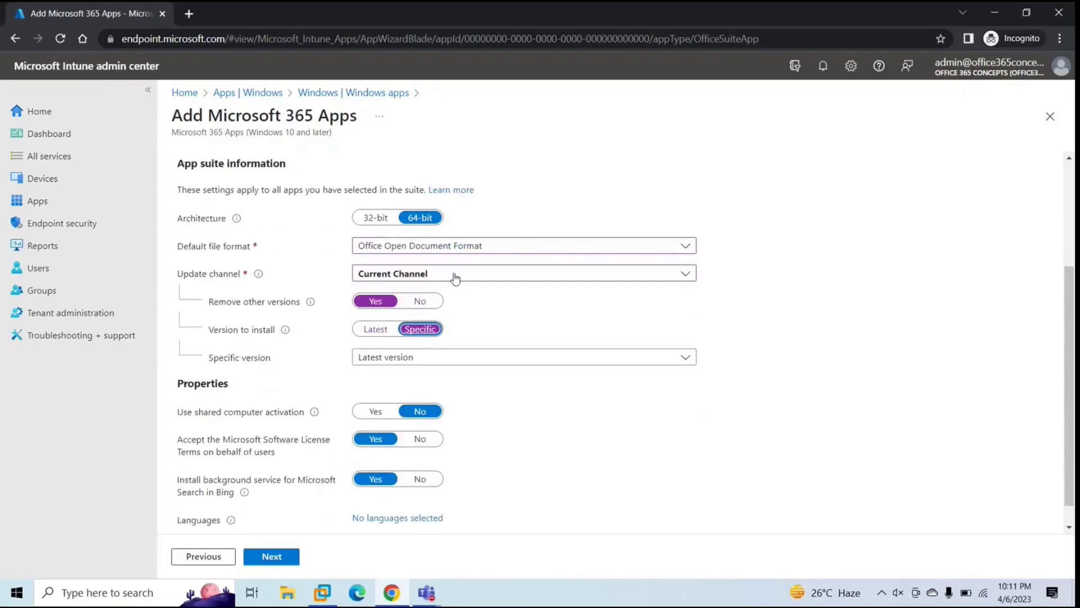
{"action": "left_click", "coordinate": [455, 275]}
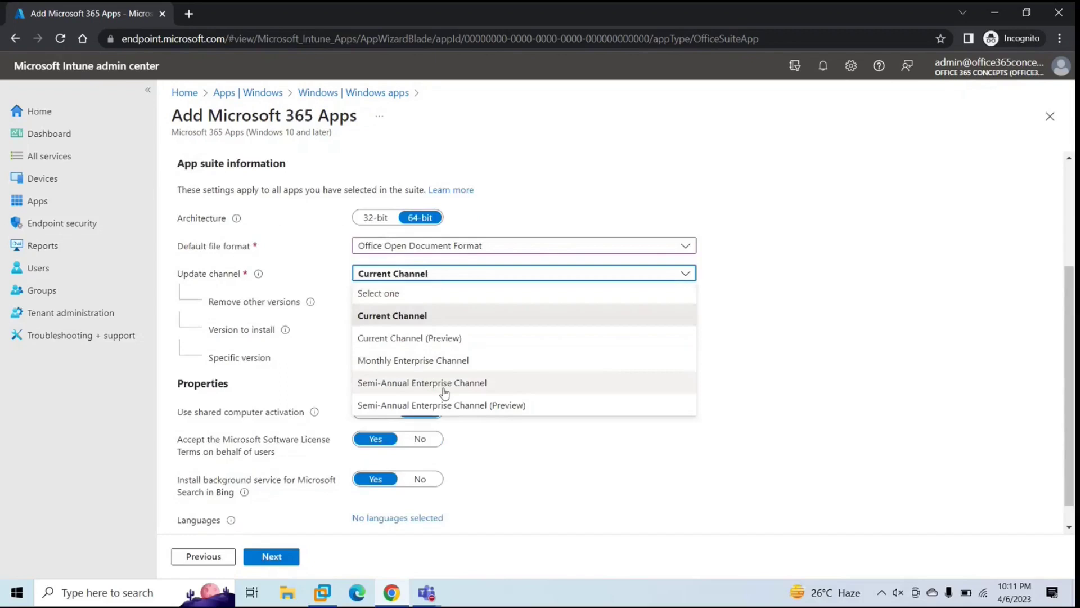
{"action": "left_click", "coordinate": [786, 306]}
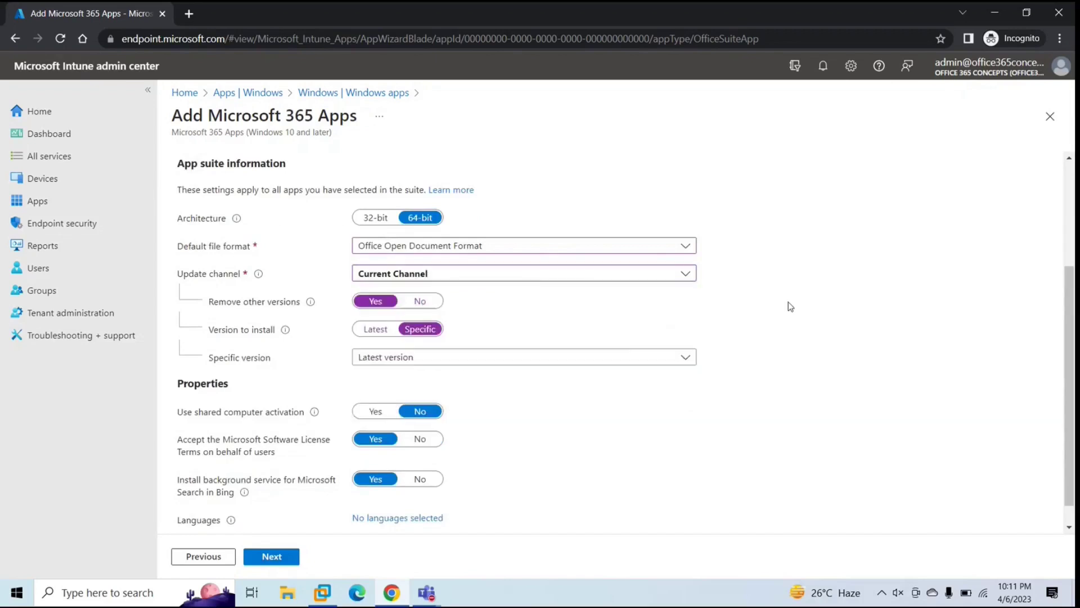
Compare the specific versions offered for Current Channel, Monthly Enterprise Channel and Semi-Annual Enterprise Channel (Preview), returning the update channel to Current Channel.
{"action": "left_click", "coordinate": [524, 360]}
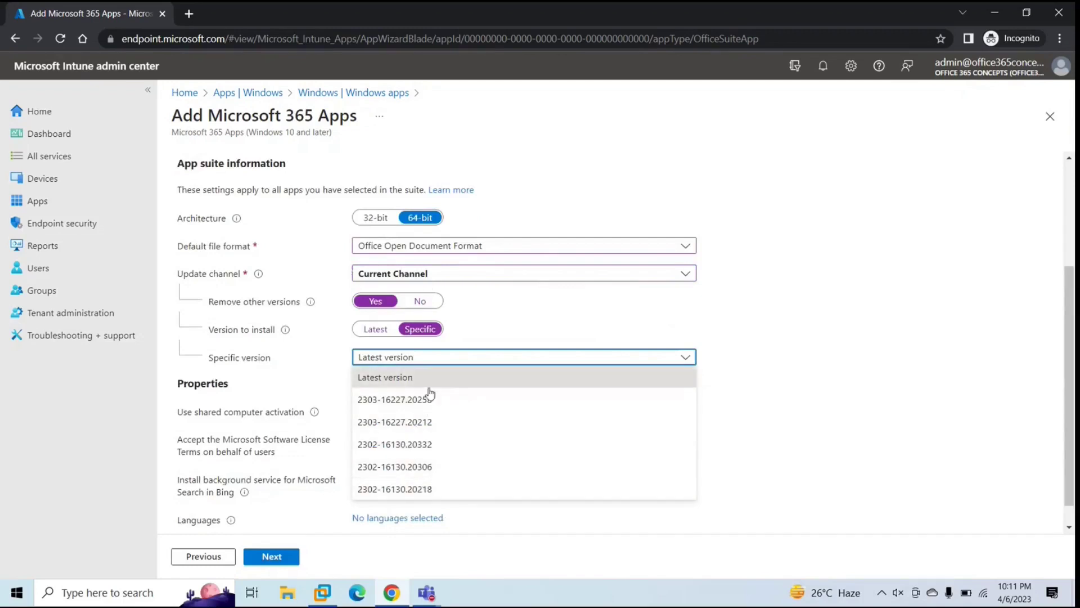
{"action": "left_click", "coordinate": [724, 313]}
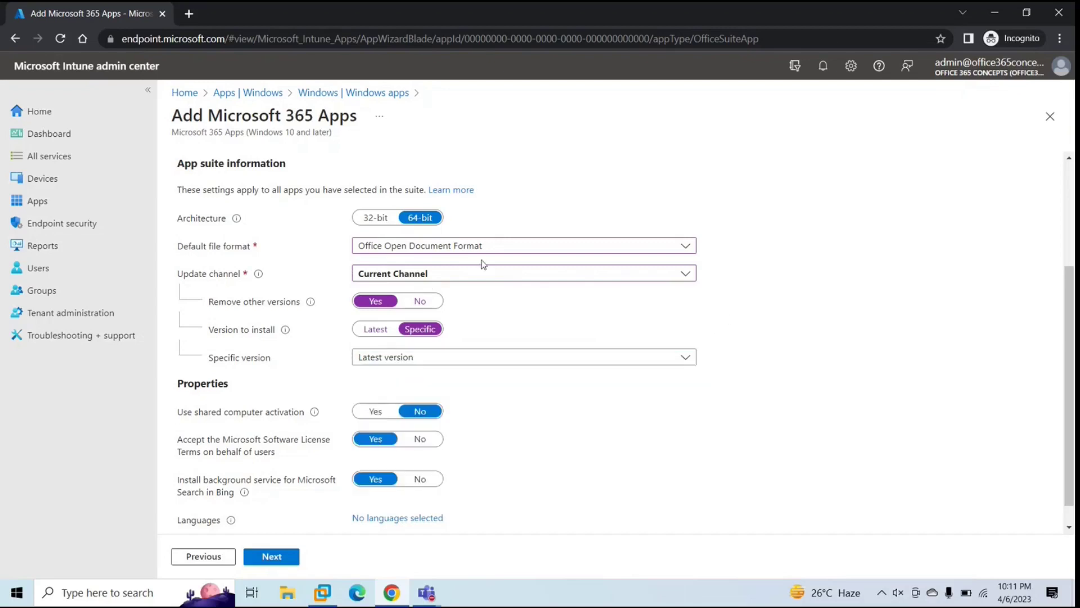
{"action": "left_click", "coordinate": [454, 274]}
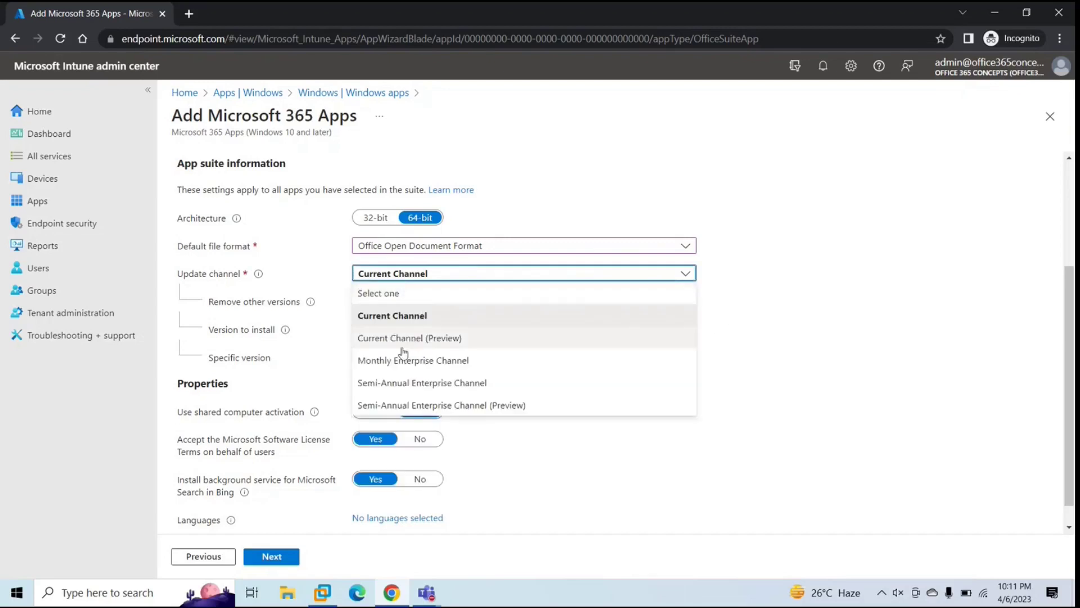
{"action": "left_click", "coordinate": [423, 363]}
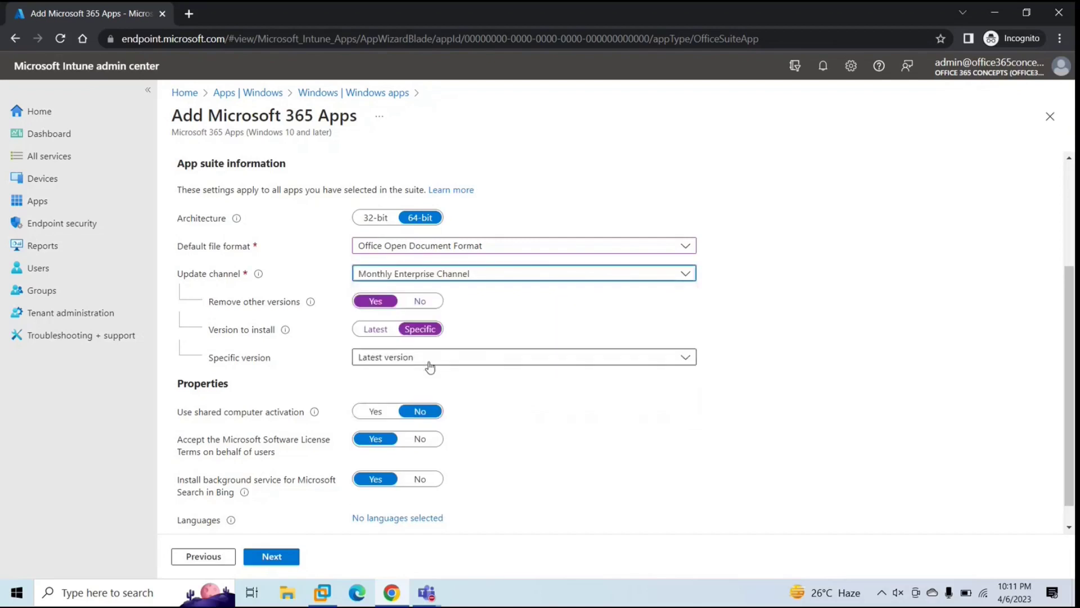
{"action": "left_click", "coordinate": [432, 358]}
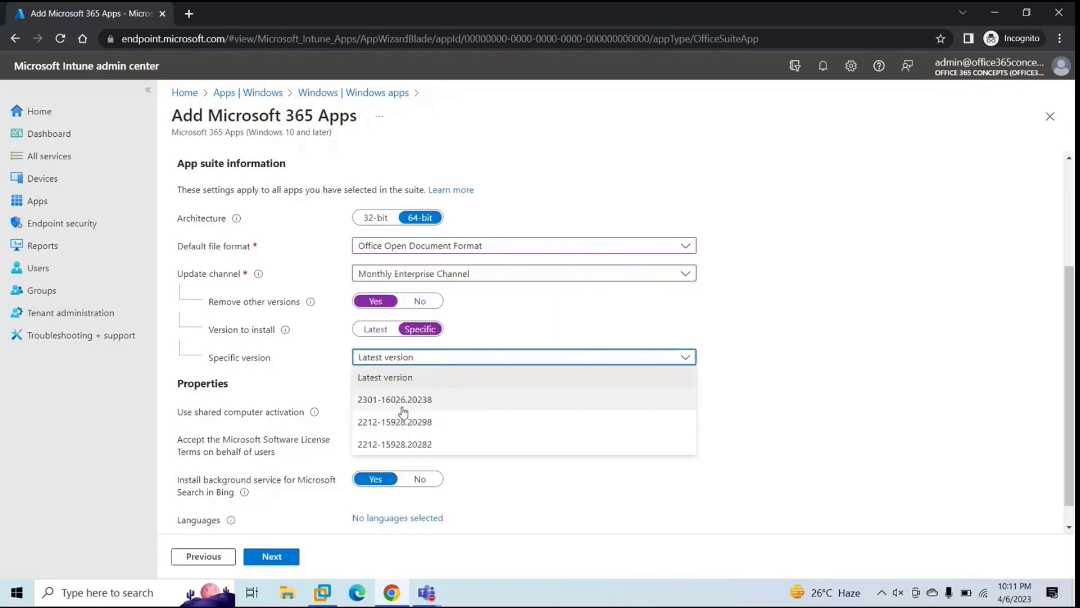
{"action": "left_click", "coordinate": [447, 275]}
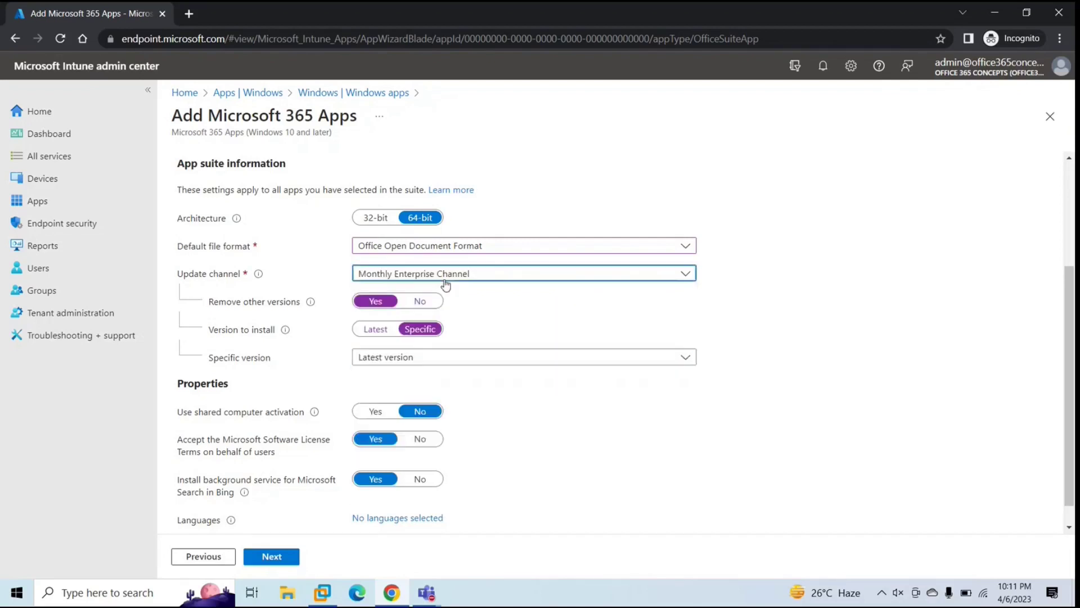
{"action": "left_click", "coordinate": [444, 276]}
{"action": "left_click", "coordinate": [435, 404]}
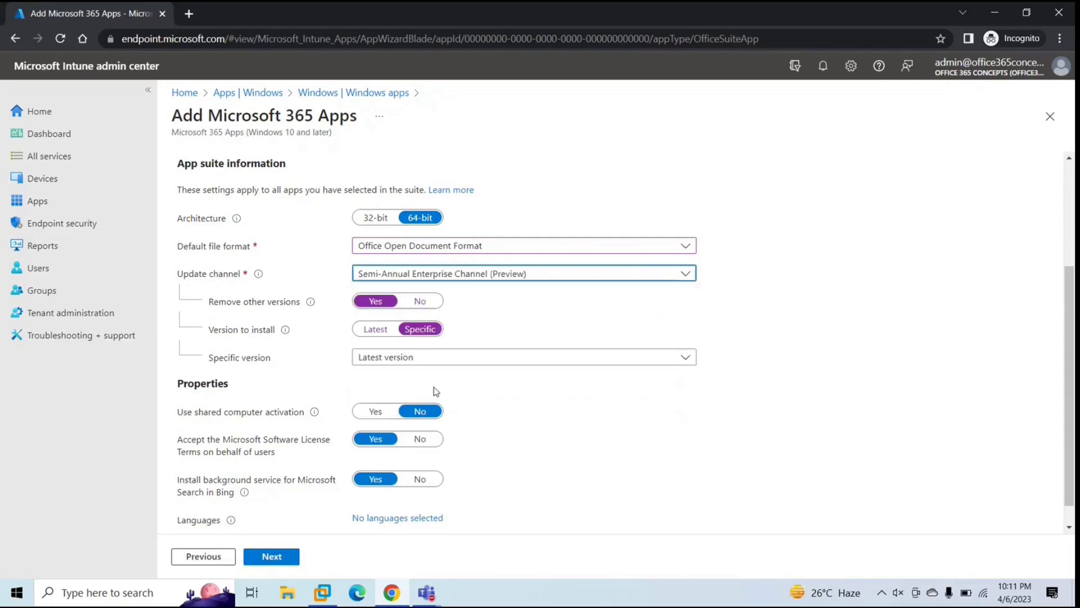
{"action": "left_click", "coordinate": [439, 357]}
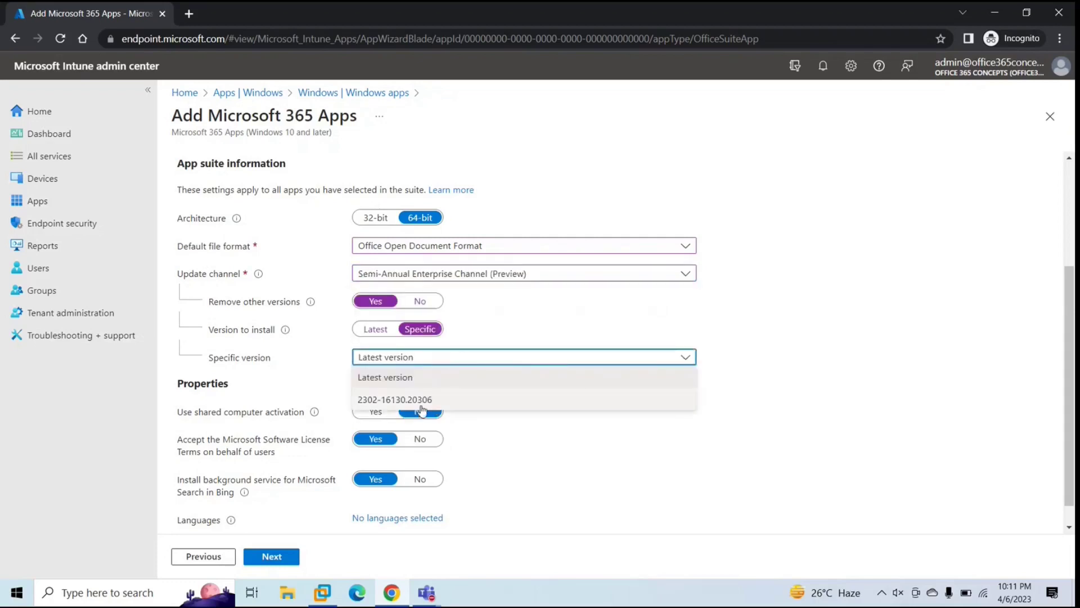
{"action": "left_click", "coordinate": [414, 273]}
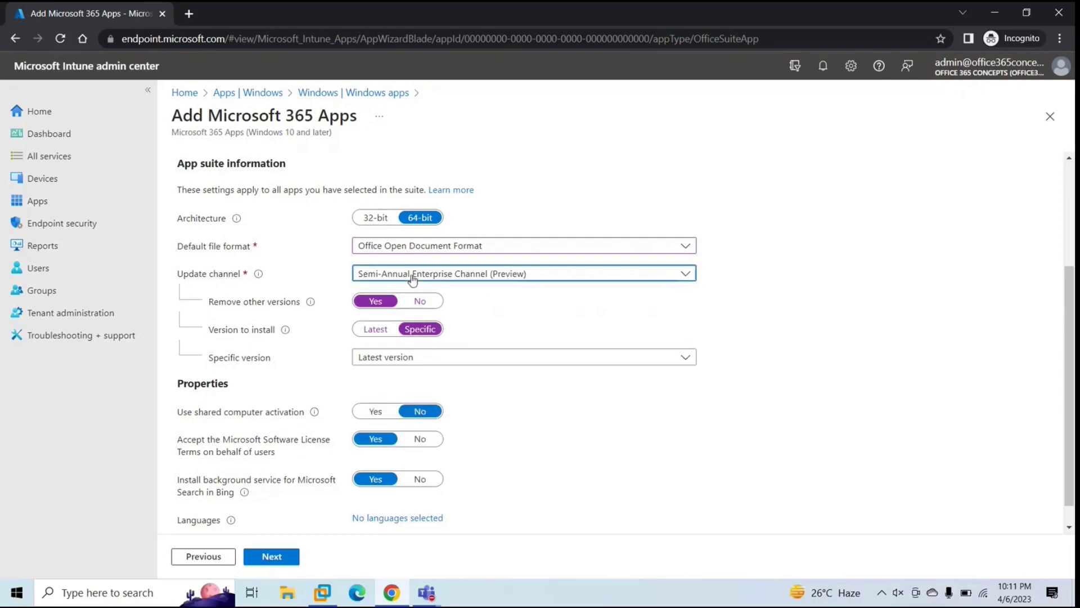
{"action": "left_click", "coordinate": [414, 273]}
{"action": "left_click", "coordinate": [398, 316]}
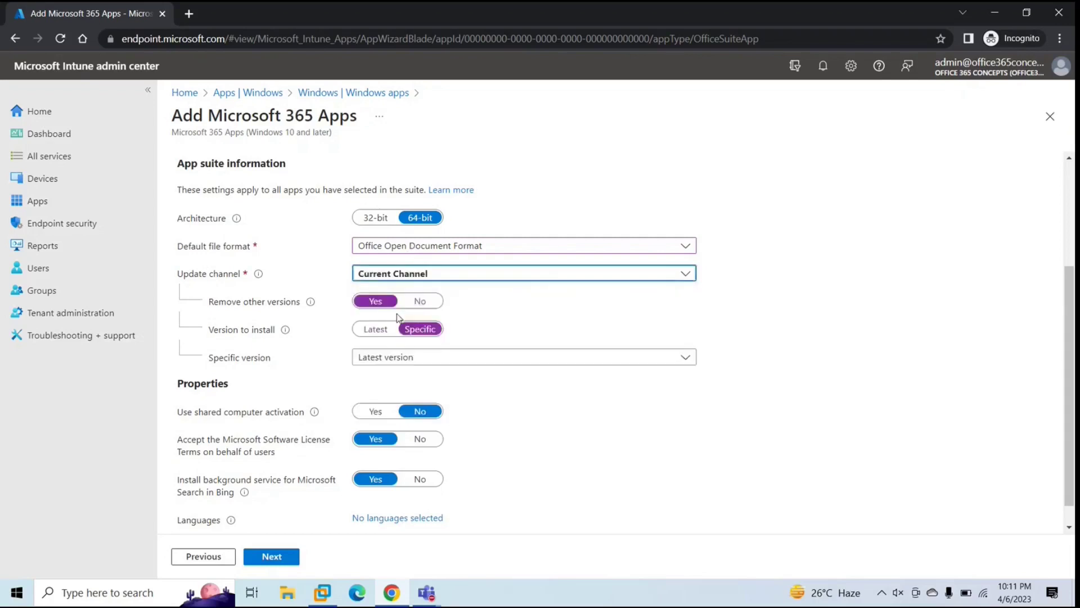
Set Version to install to Latest, keep shared computer activation at No, and set the Microsoft Search in Bing background service to No.
{"action": "left_click", "coordinate": [373, 331]}
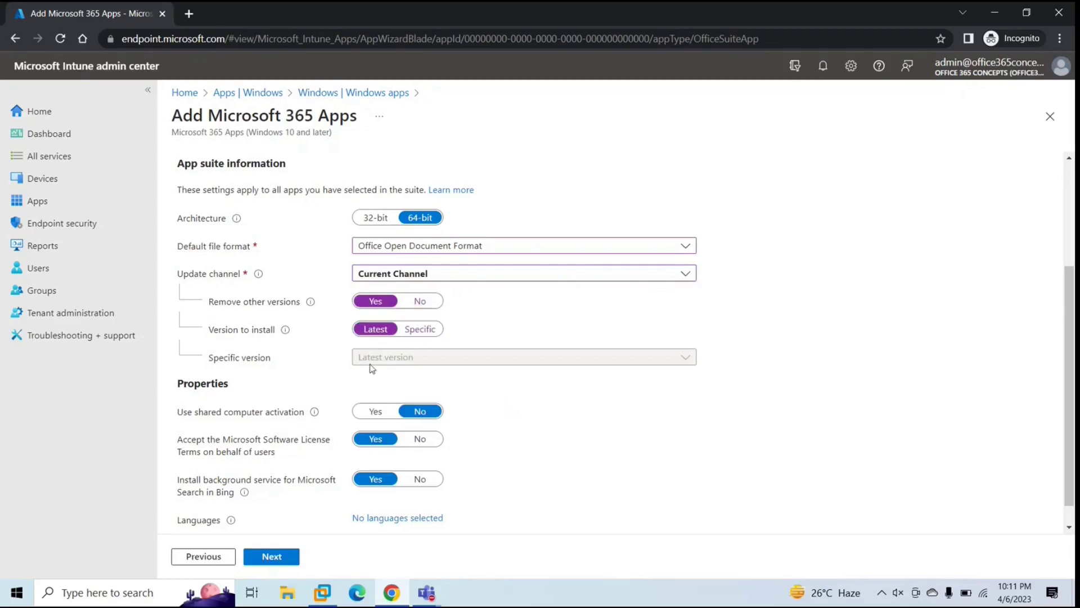
{"action": "scroll", "coordinate": [369, 366], "scroll_direction": "down", "scroll_amount": 1}
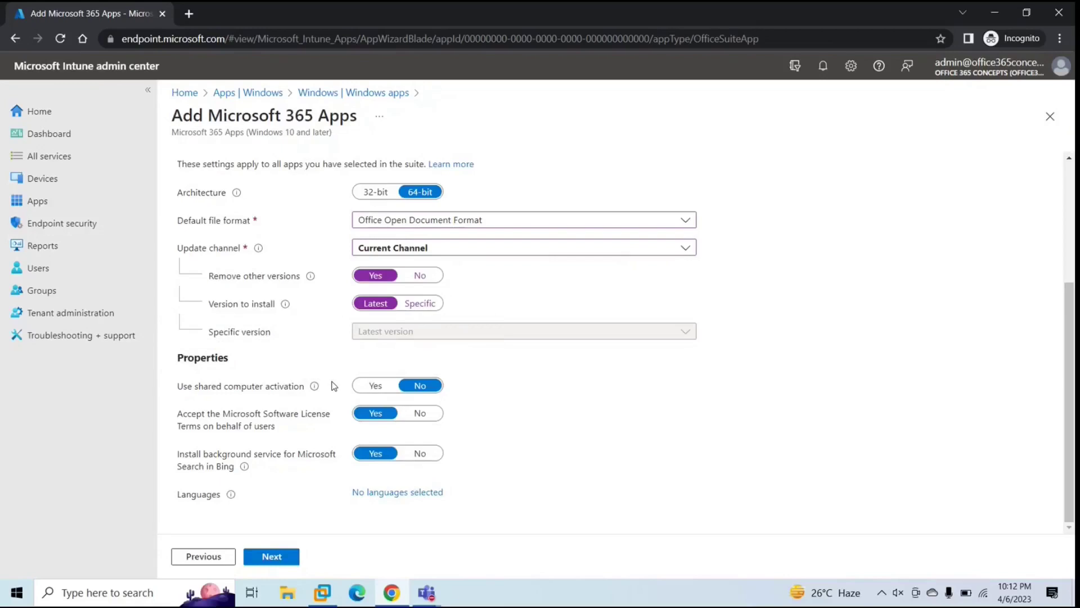
{"action": "left_click", "coordinate": [374, 386]}
{"action": "left_click", "coordinate": [423, 389]}
{"action": "left_click", "coordinate": [417, 453]}
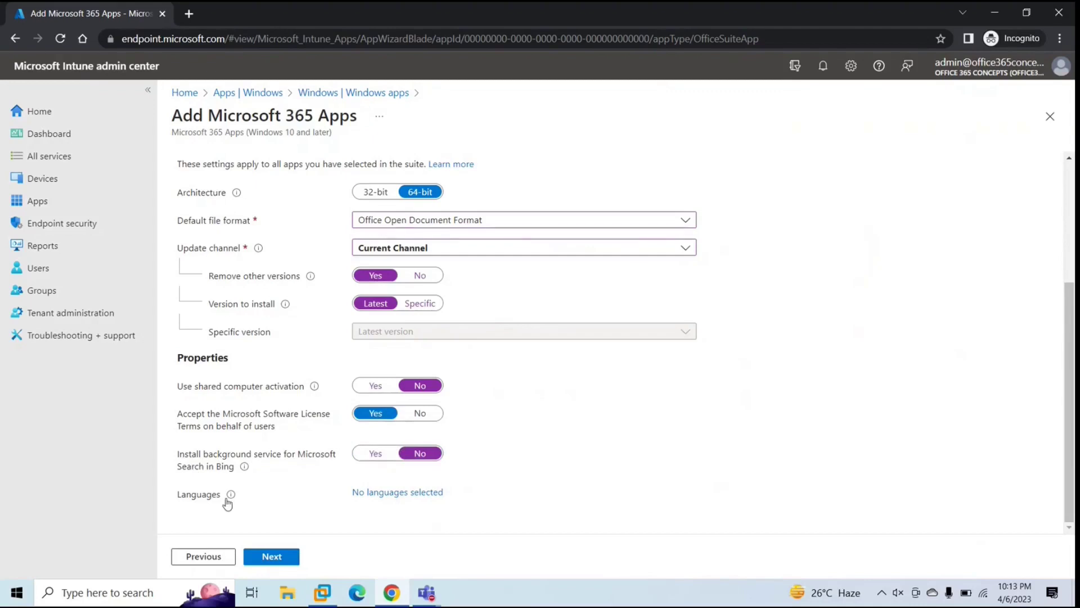
Review the additional Office languages that can be installed, leaving none of them selected.
{"action": "left_click", "coordinate": [415, 499]}
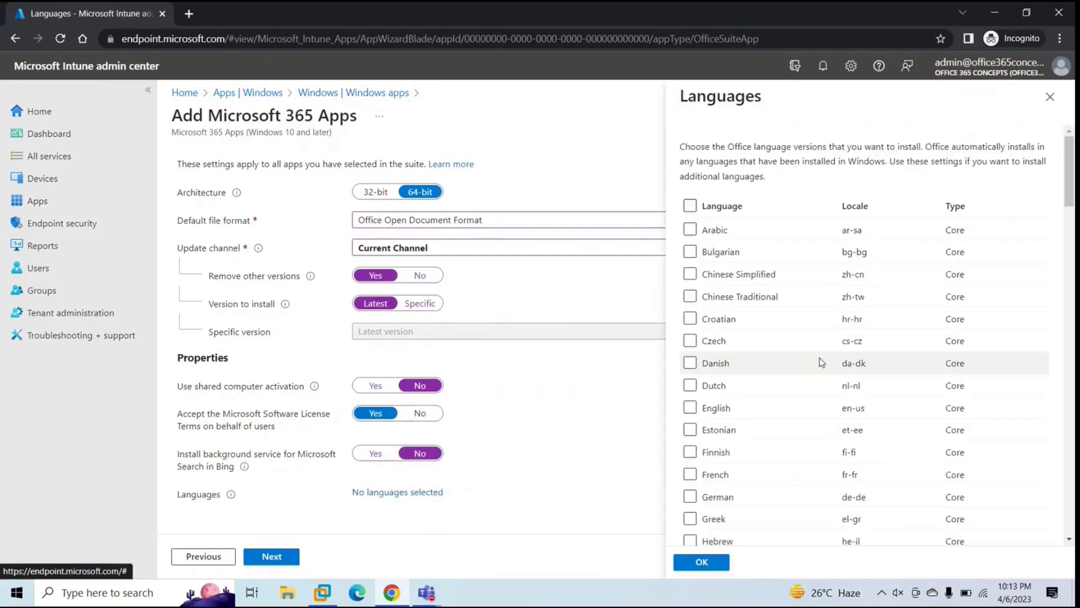
{"action": "scroll", "coordinate": [783, 320], "scroll_direction": "down", "scroll_amount": 3}
{"action": "scroll", "coordinate": [837, 344], "scroll_direction": "down", "scroll_amount": 15}
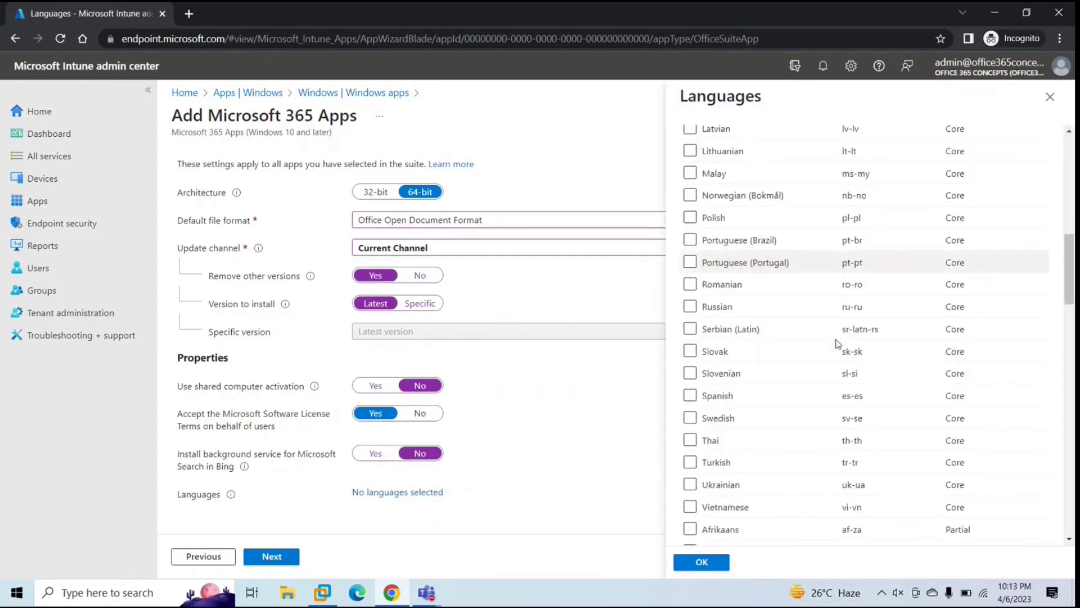
{"action": "scroll", "coordinate": [837, 344], "scroll_direction": "down", "scroll_amount": 14}
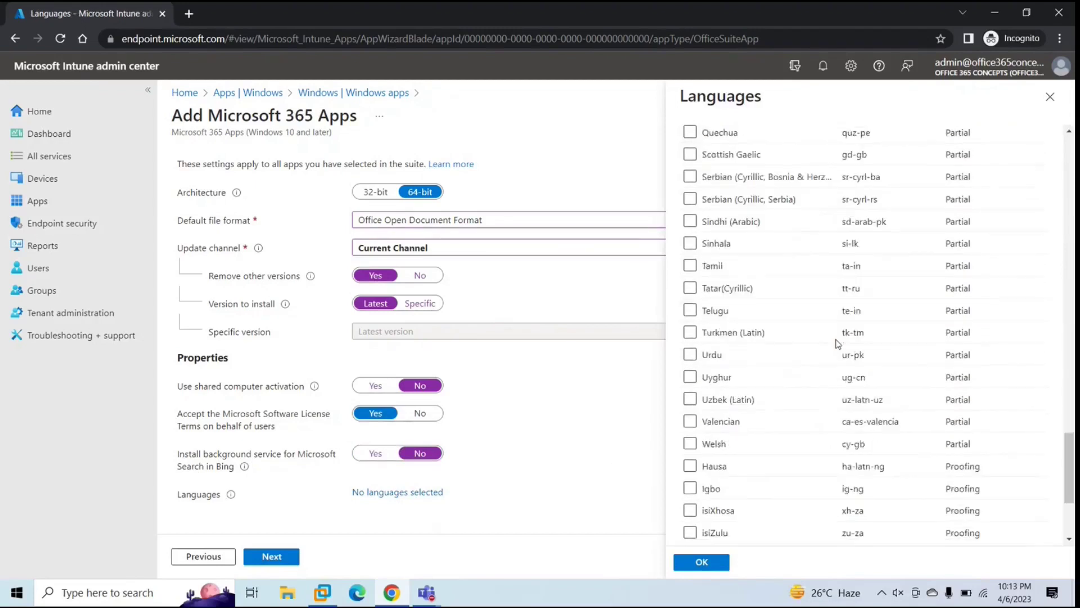
{"action": "scroll", "coordinate": [837, 343], "scroll_direction": "up", "scroll_amount": 20}
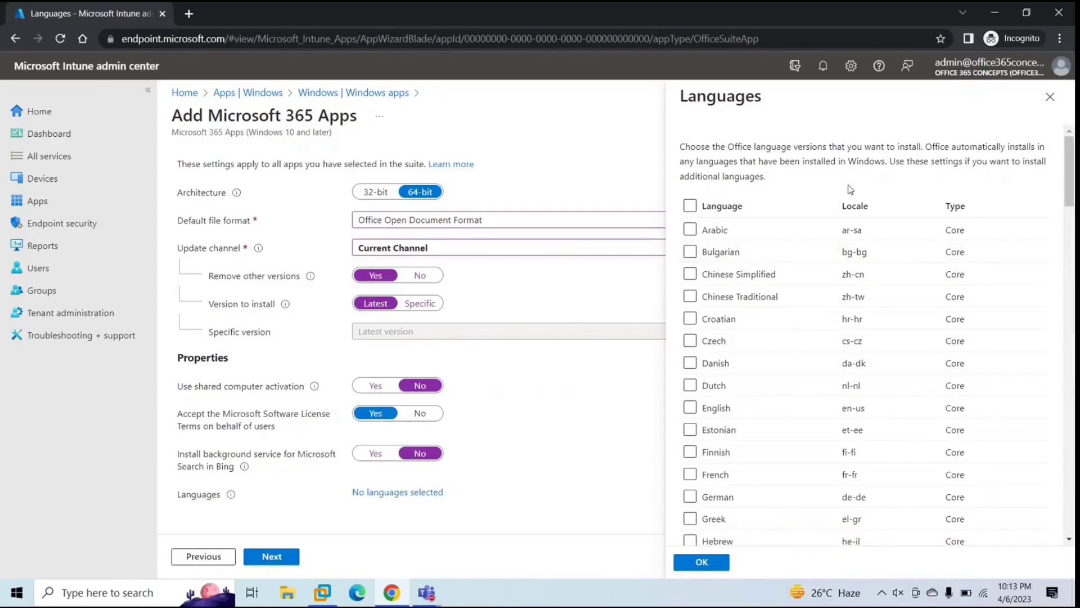
{"action": "left_click", "coordinate": [1050, 97]}
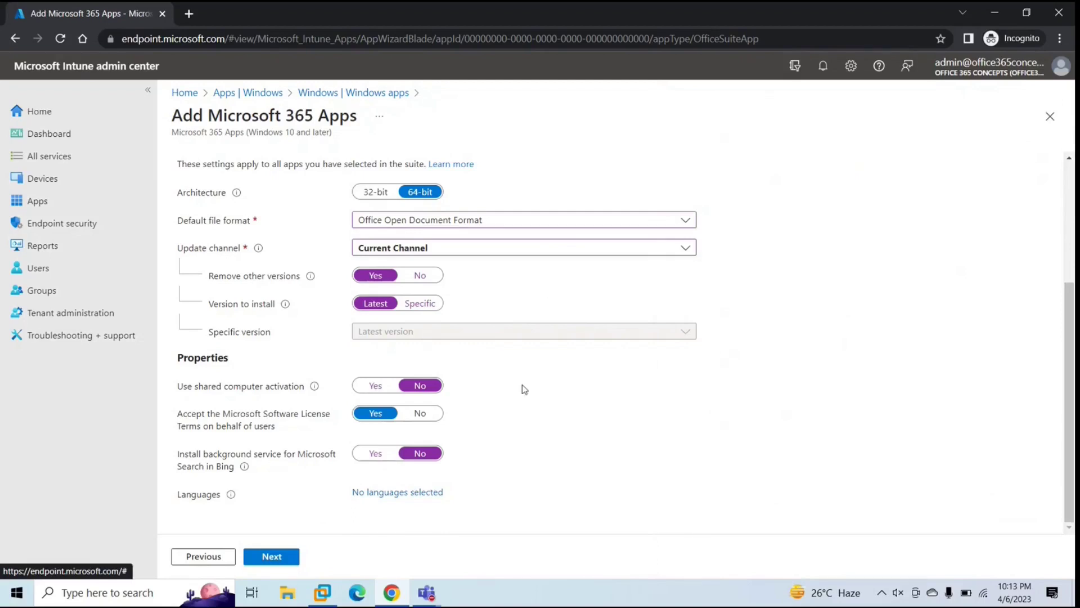
{"action": "left_click", "coordinate": [399, 494]}
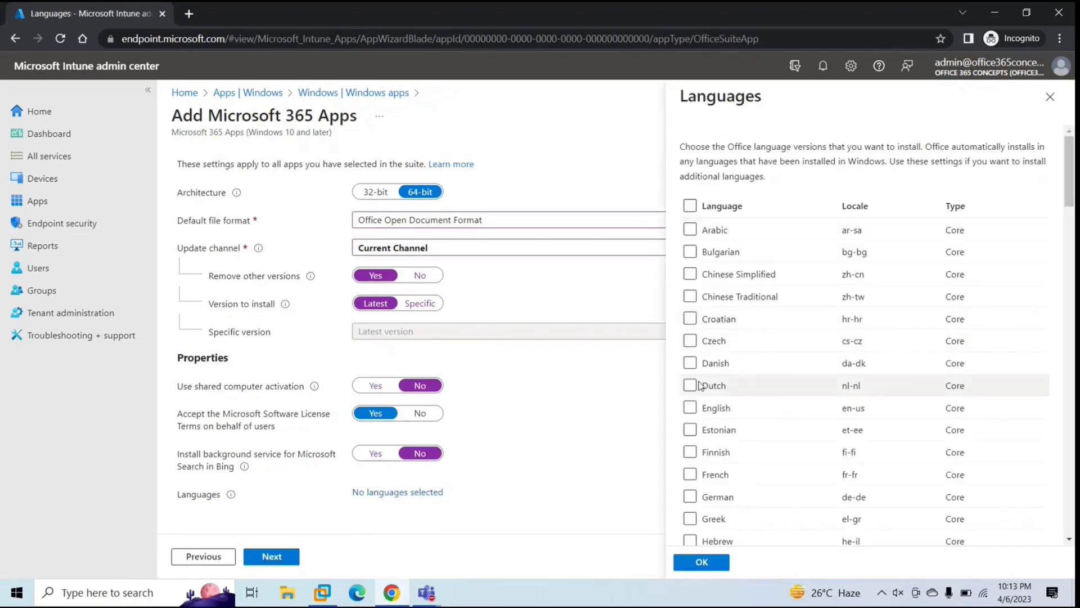
{"action": "left_click", "coordinate": [691, 363]}
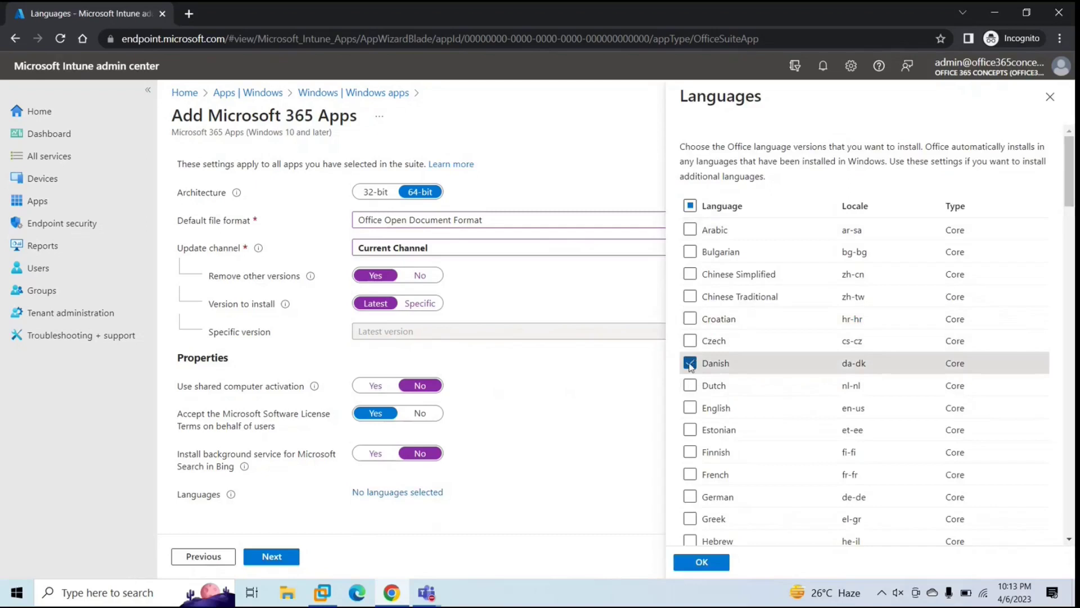
{"action": "left_click", "coordinate": [691, 363]}
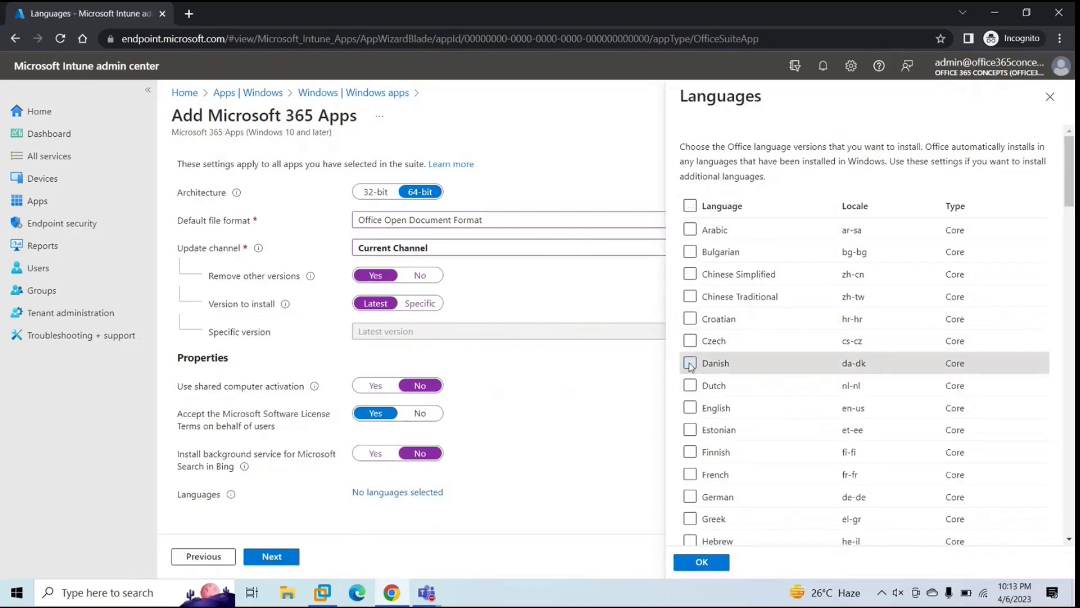
{"action": "left_click", "coordinate": [1050, 97]}
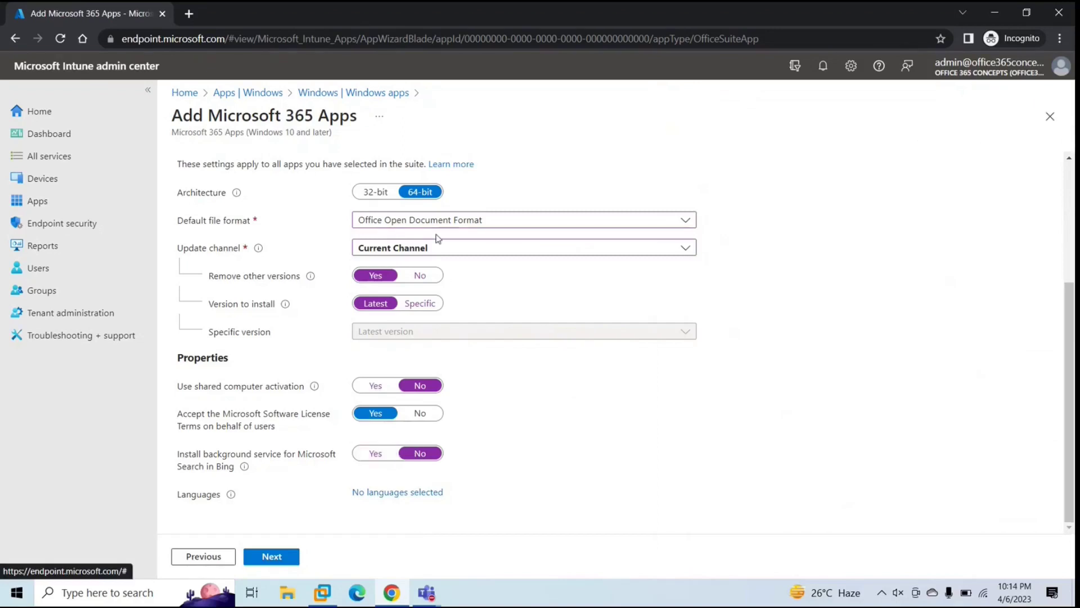
Finish the app suite configuration, continue to Assignments and review the Required, Available for enrolled devices and Uninstall sections.
{"action": "scroll", "coordinate": [458, 176], "scroll_direction": "up", "scroll_amount": 3}
{"action": "scroll", "coordinate": [464, 184], "scroll_direction": "down", "scroll_amount": 3}
{"action": "left_click", "coordinate": [272, 557]}
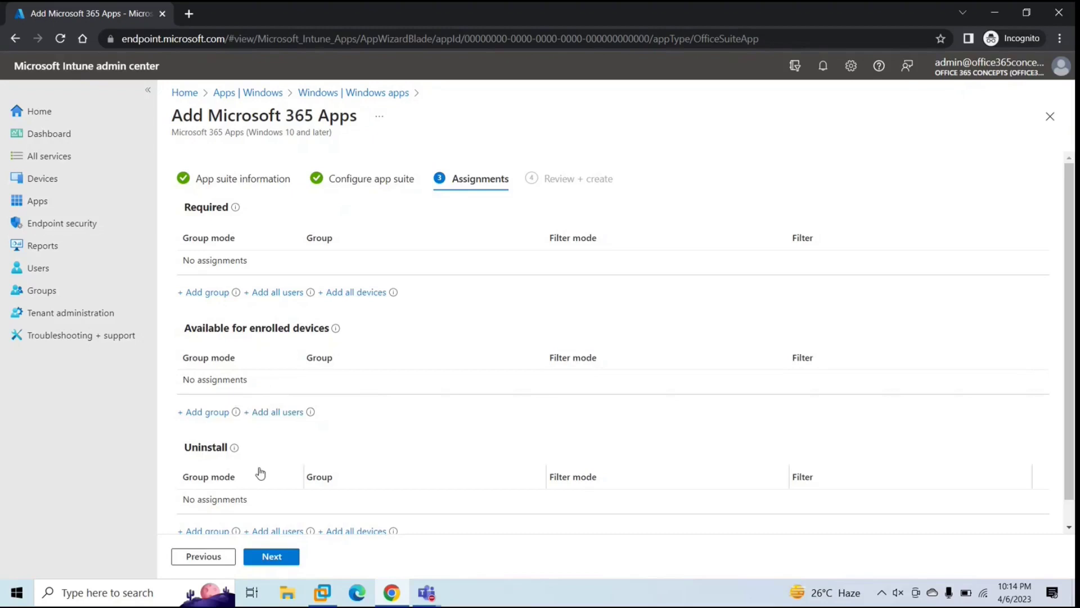
{"action": "scroll", "coordinate": [260, 472], "scroll_direction": "down", "scroll_amount": 1}
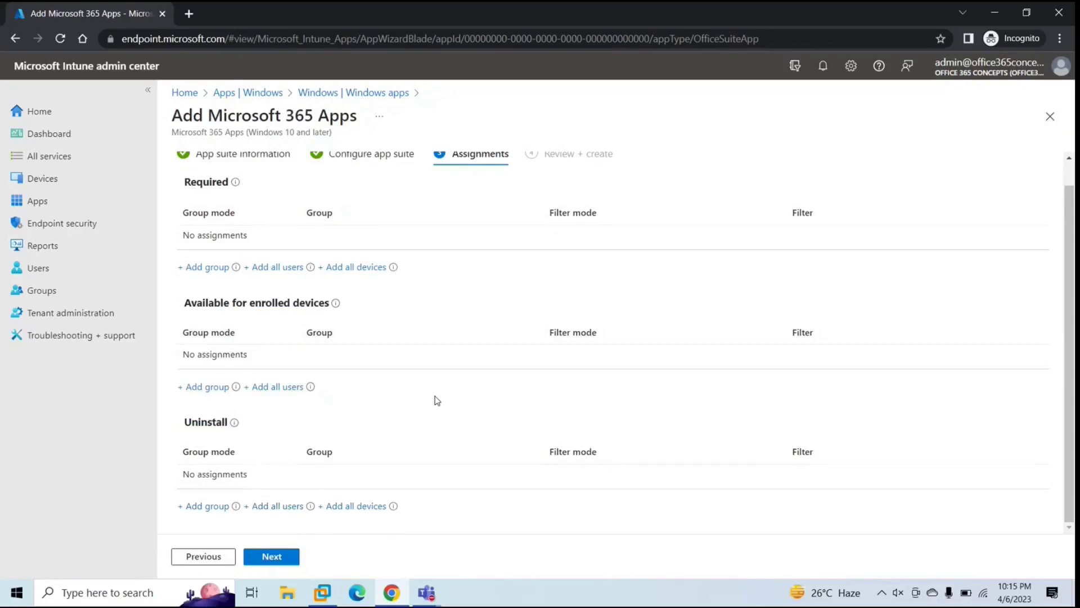
{"action": "scroll", "coordinate": [437, 400], "scroll_direction": "up", "scroll_amount": 1}
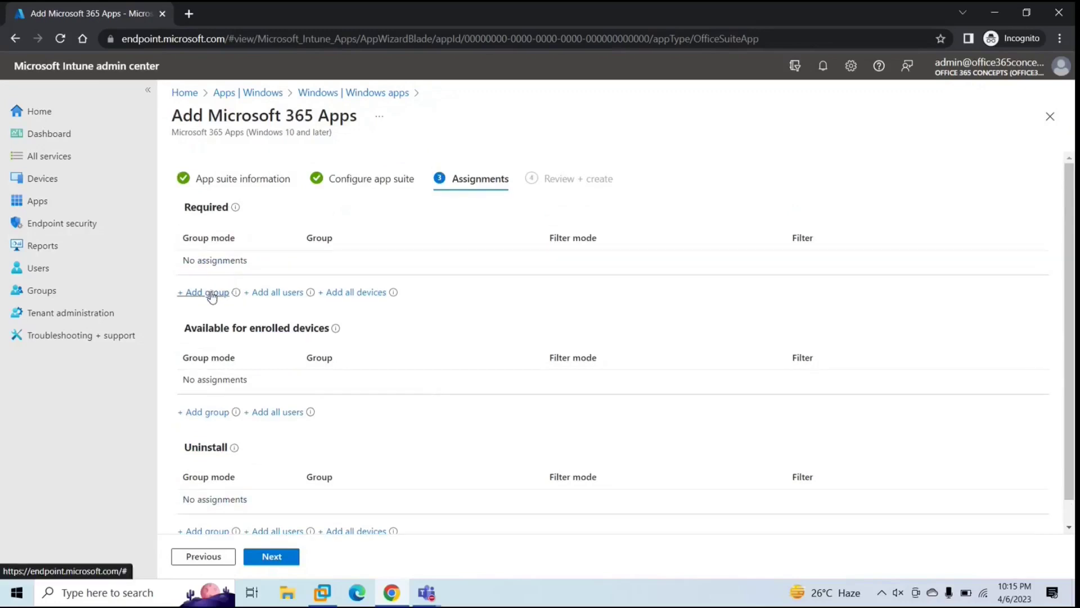
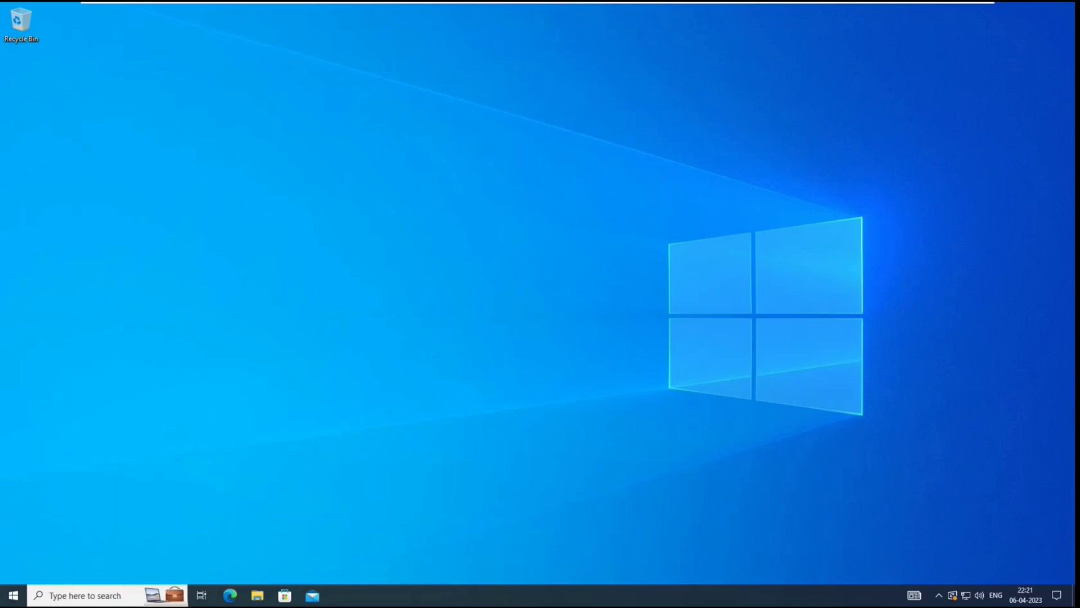
Run hostname in a Command Prompt on the Win 10 Corporate virtual machine, close it and return to the Intune admin center.
{"action": "type", "text": "cmd"}
{"action": "key", "text": "Return"}
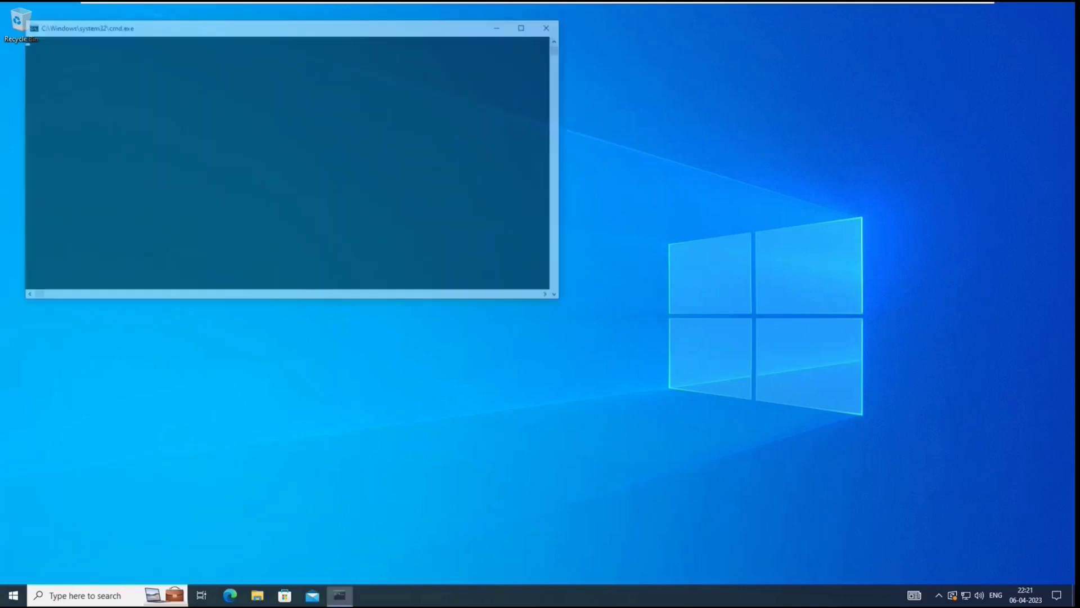
{"action": "type", "text": "hostname"}
{"action": "key", "text": "Return"}
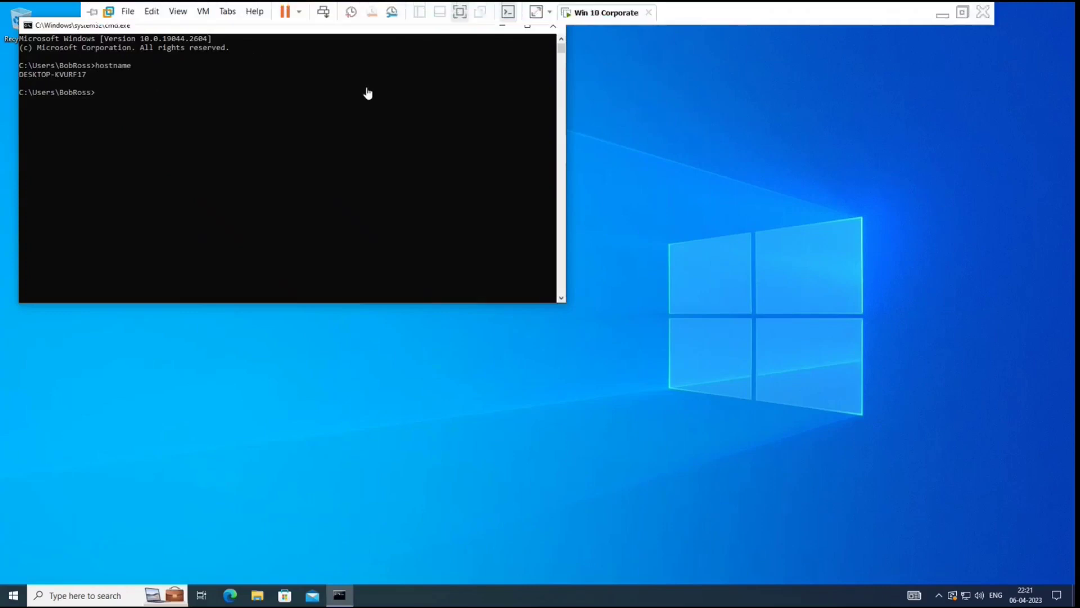
{"action": "left_click", "coordinate": [553, 25]}
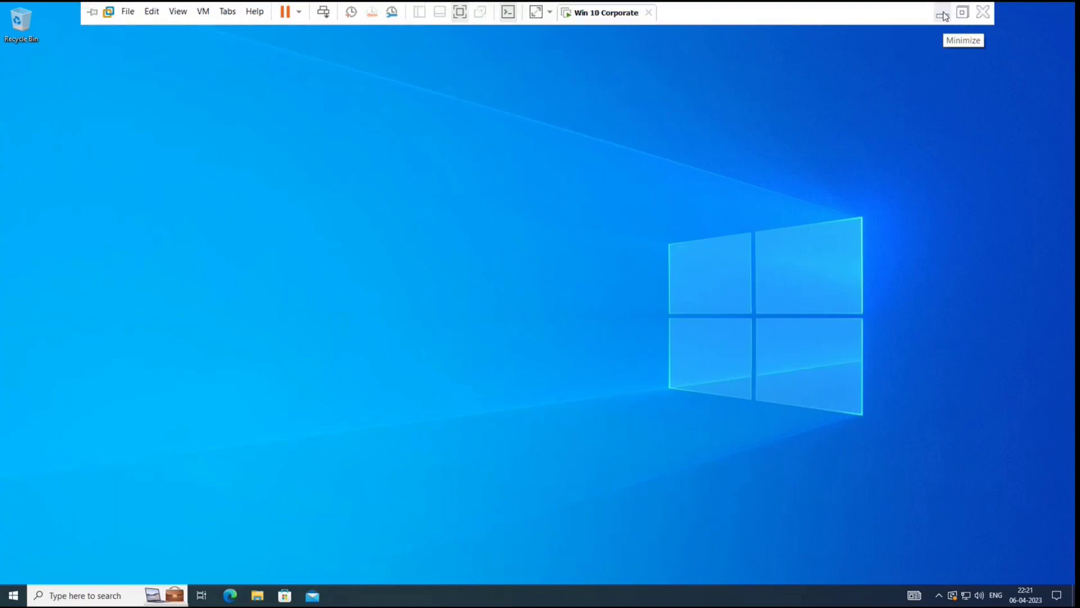
{"action": "left_click", "coordinate": [949, 12]}
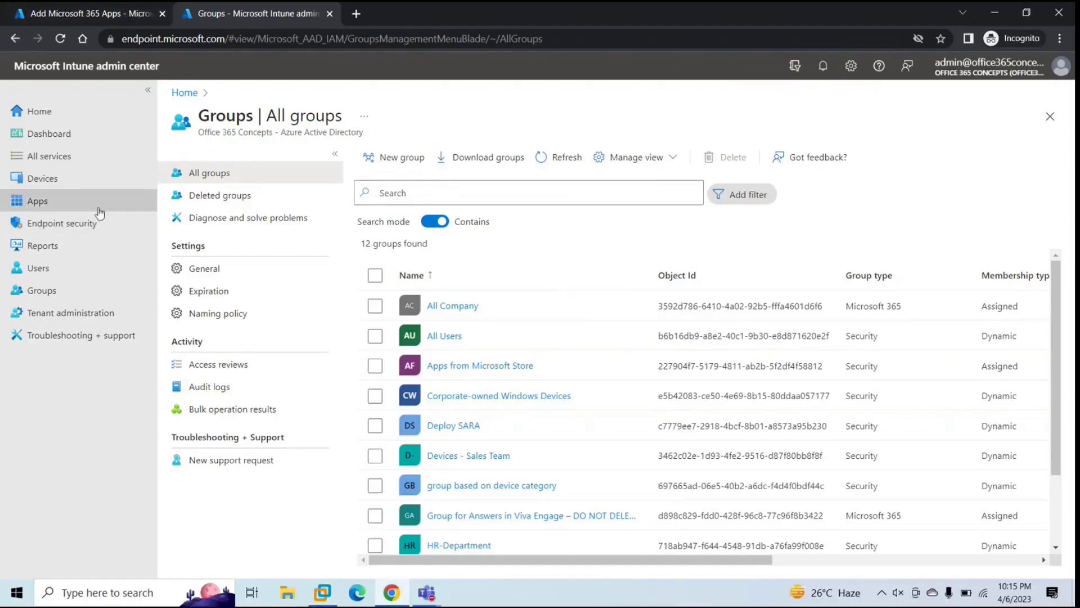
Copy the device name DESKTOP-KVURF17 from the list of Windows devices.
{"action": "left_click", "coordinate": [43, 179]}
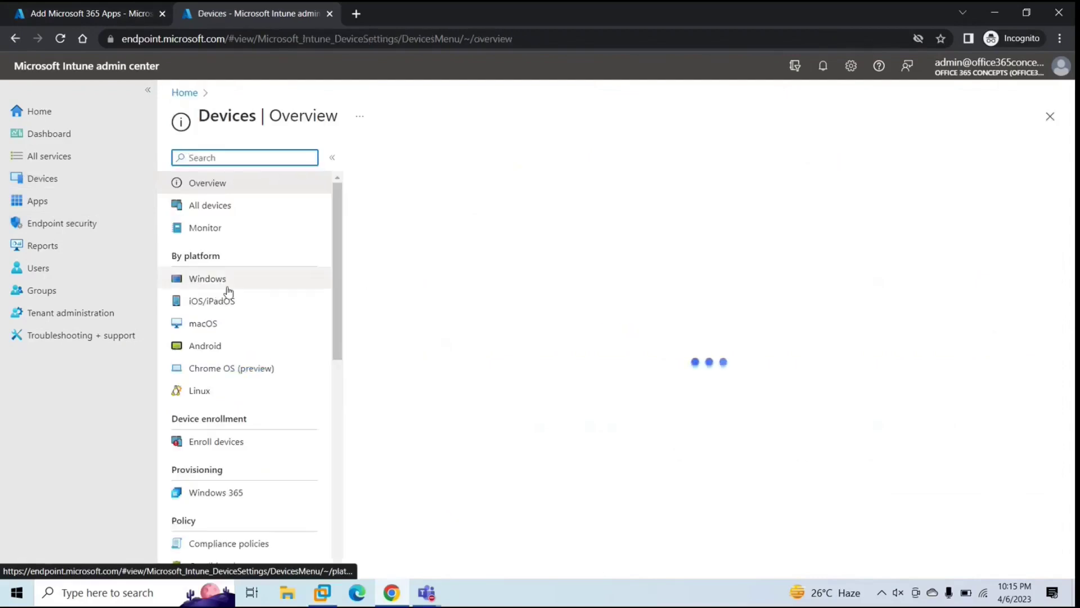
{"action": "left_click", "coordinate": [228, 287]}
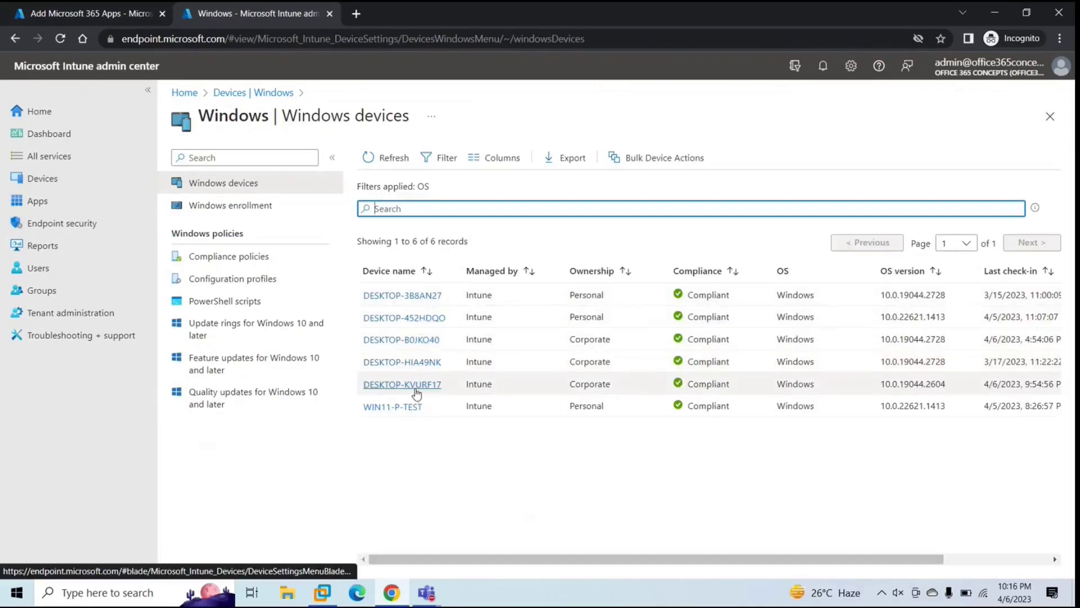
{"action": "left_click_drag", "start_coordinate": [448, 387], "coordinate": [365, 394]}
{"action": "key", "text": "ctrl+c"}
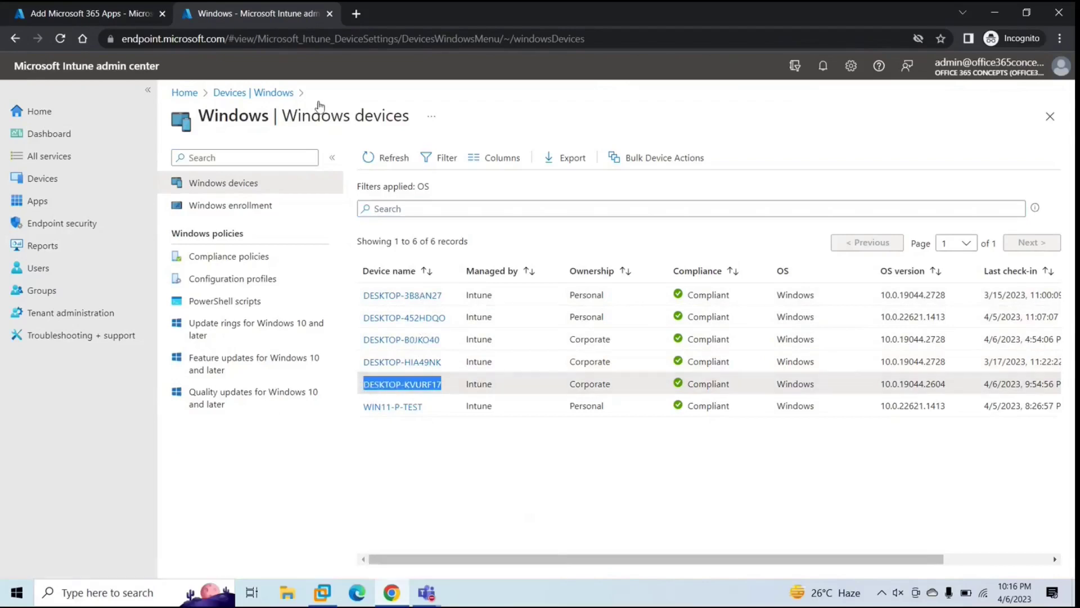
Start a new security group named Office Apps with the membership type Dynamic Device.
{"action": "left_click", "coordinate": [42, 290]}
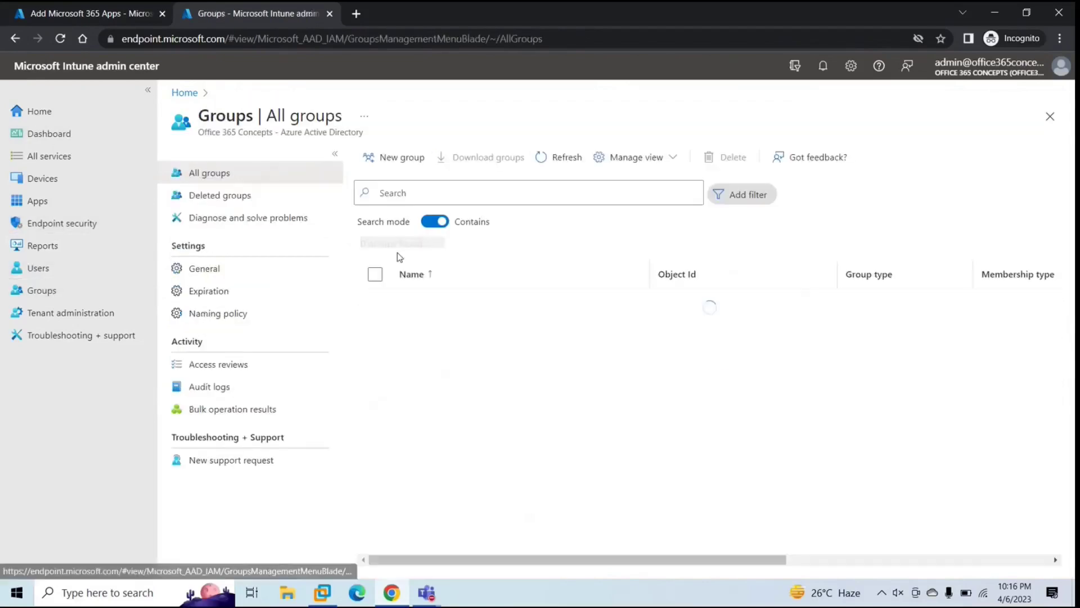
{"action": "left_click", "coordinate": [393, 155]}
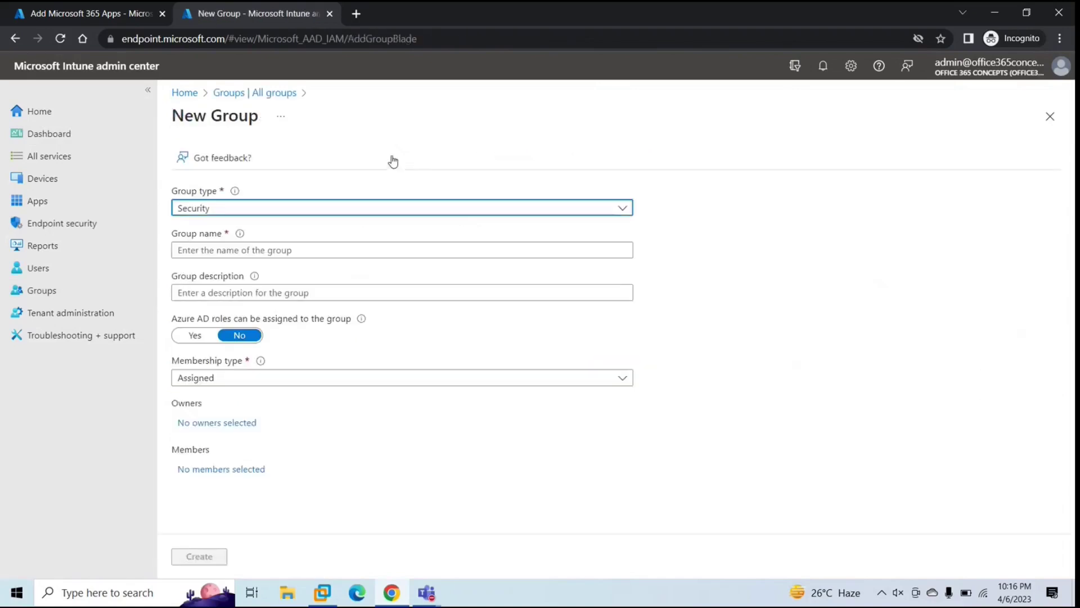
{"action": "left_click", "coordinate": [245, 251]}
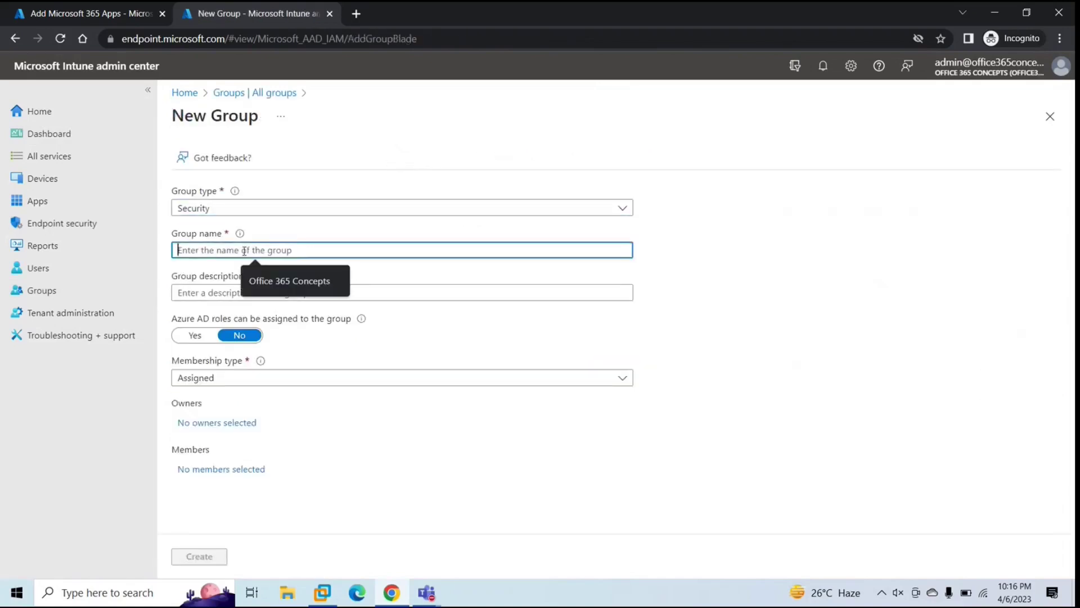
{"action": "type", "text": "Offi"}
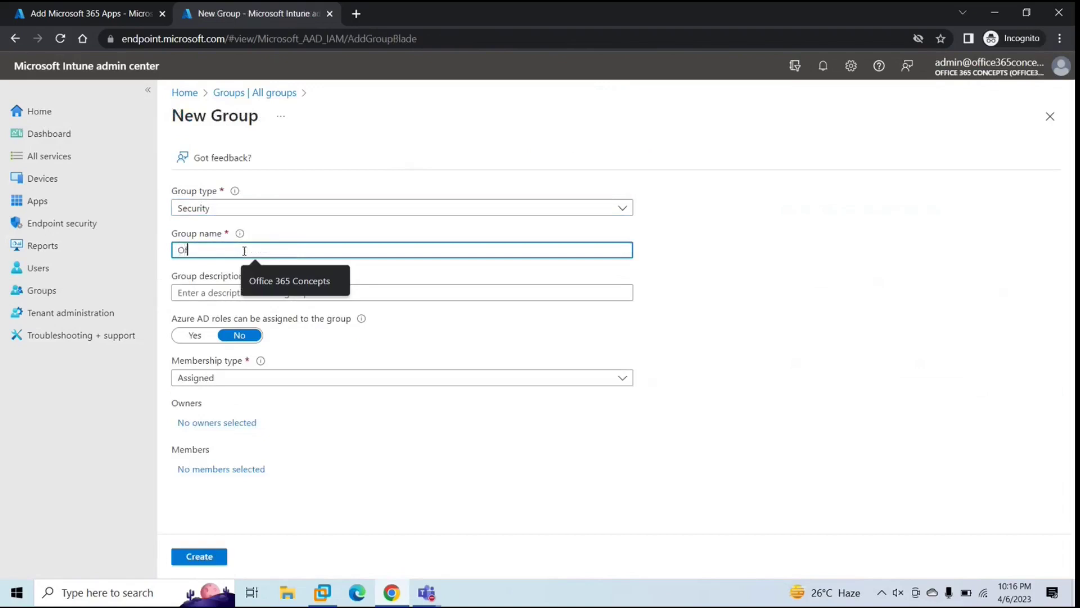
{"action": "key", "text": "BackSpace"}
{"action": "key", "text": "BackSpace"}
{"action": "key", "text": "BackSpace"}
{"action": "key", "text": "BackSpace"}
{"action": "type", "text": "Office Apps"}
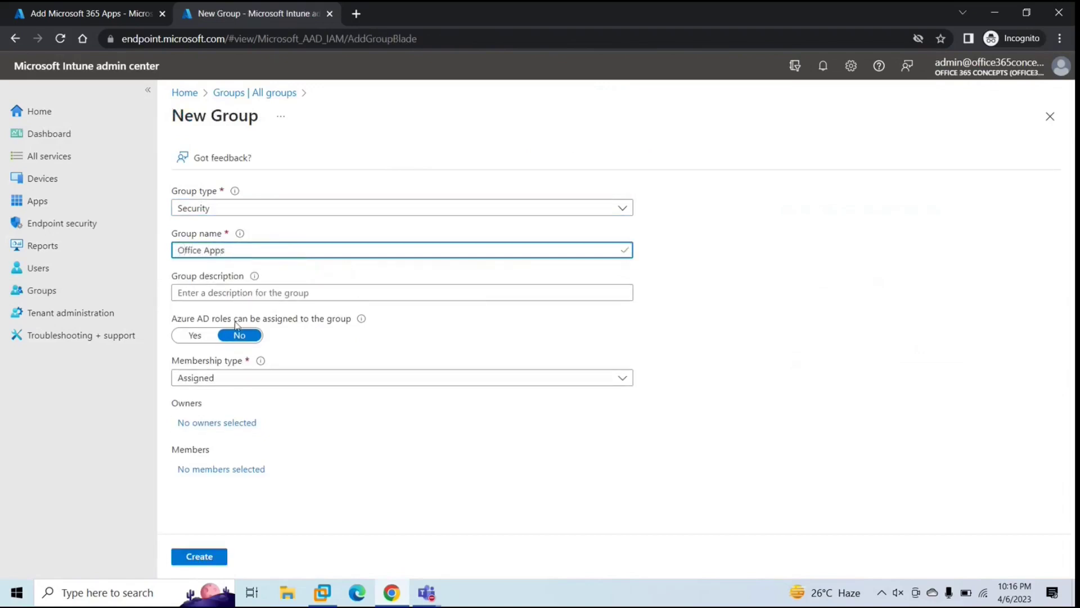
{"action": "left_click", "coordinate": [220, 378]}
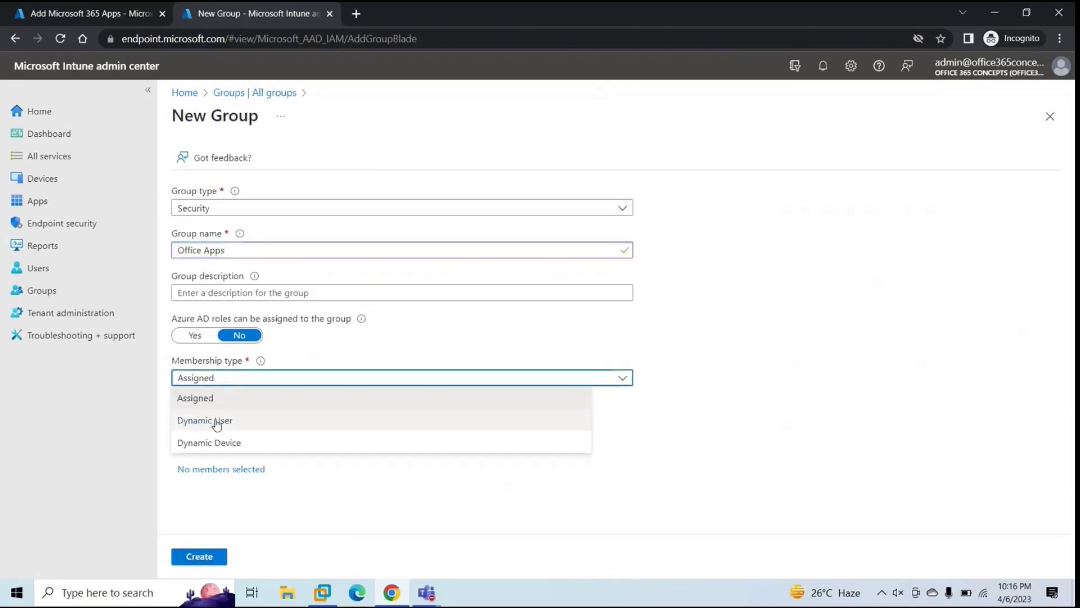
{"action": "left_click", "coordinate": [214, 444]}
Save a dynamic membership rule where displayName Equals DESKTOP-KVURF17, and create the group.
{"action": "left_click", "coordinate": [216, 470]}
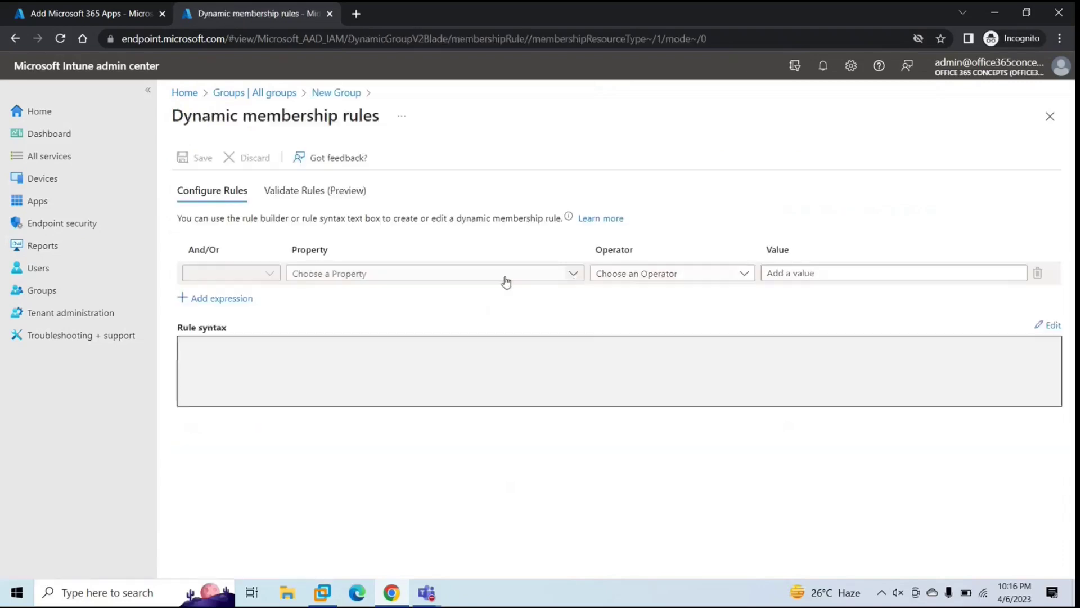
{"action": "left_click", "coordinate": [386, 275]}
{"action": "type", "text": "dis"}
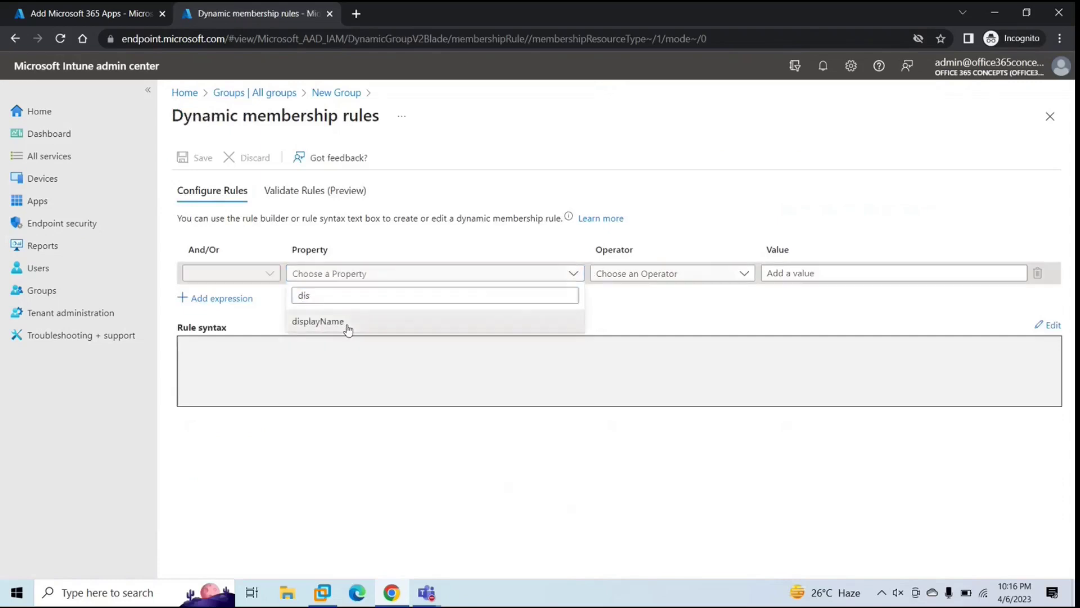
{"action": "left_click", "coordinate": [347, 323]}
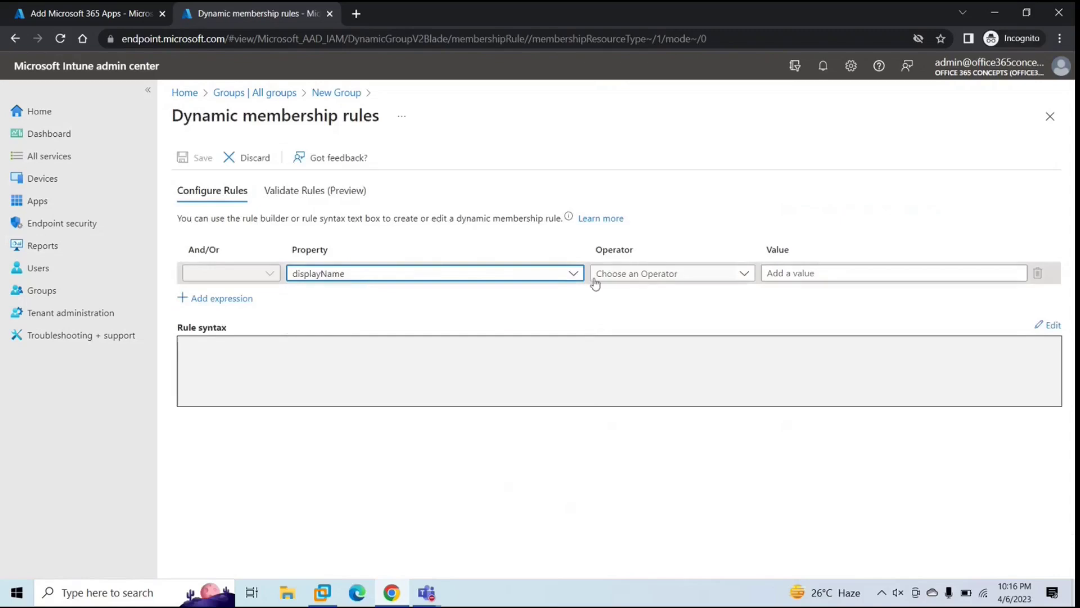
{"action": "left_click", "coordinate": [632, 273]}
{"action": "left_click", "coordinate": [609, 434]}
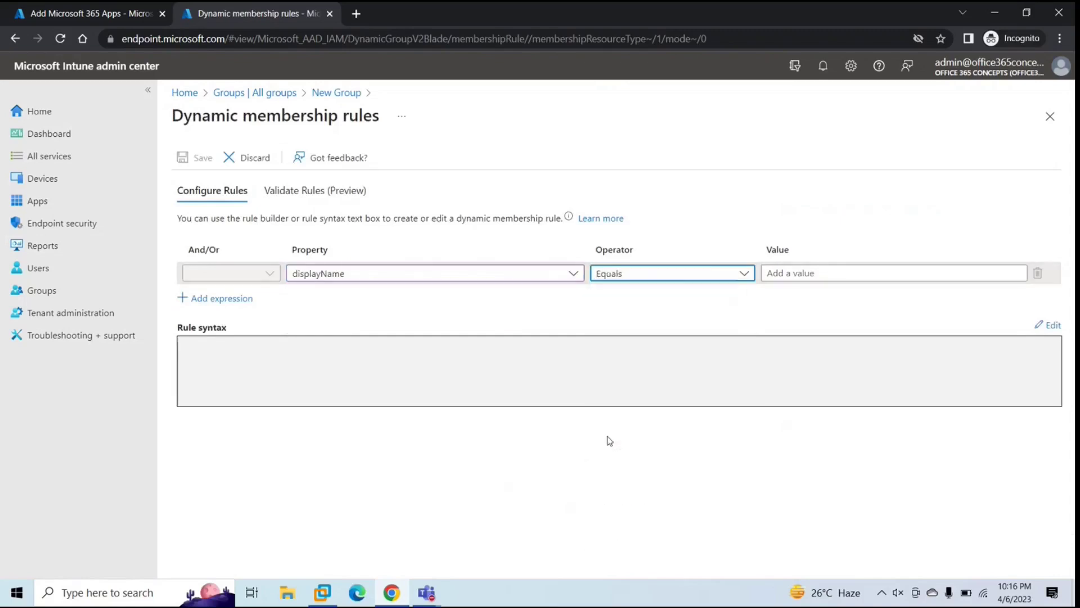
{"action": "left_click", "coordinate": [808, 273]}
{"action": "key", "text": "ctrl+v"}
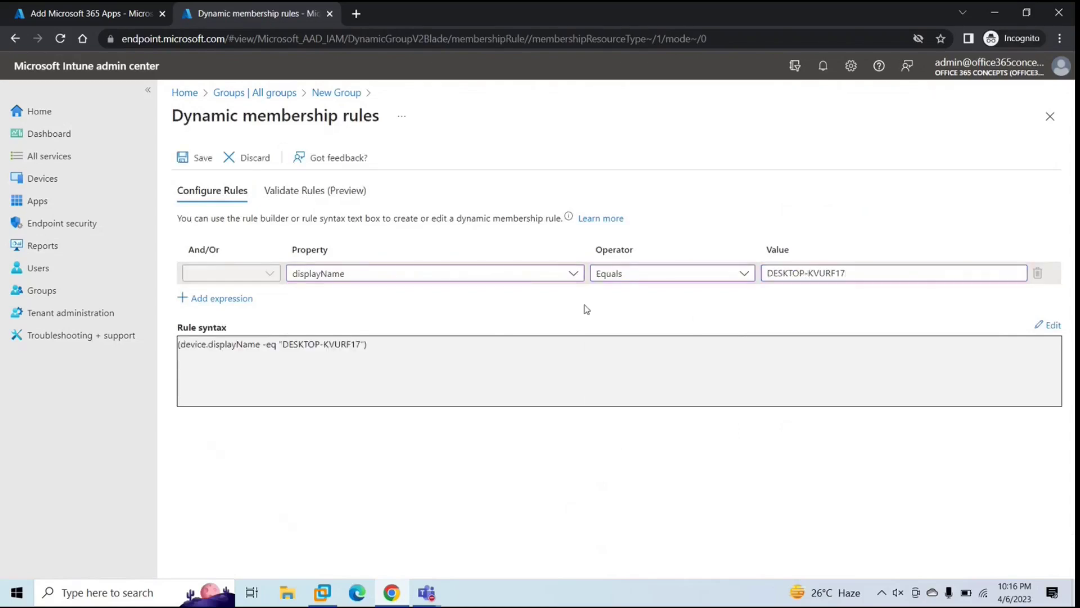
{"action": "left_click", "coordinate": [197, 160]}
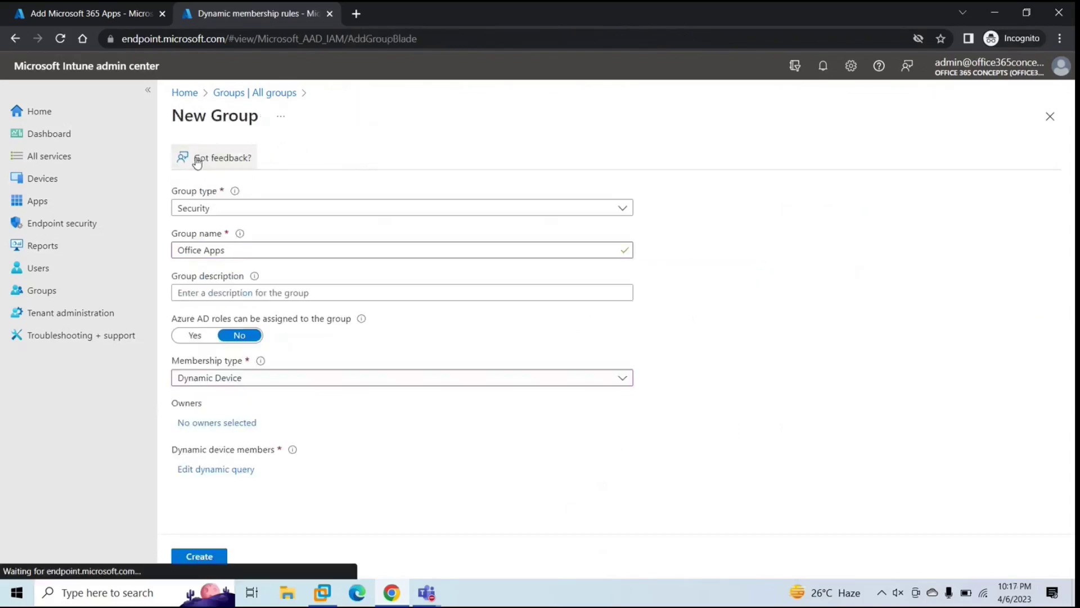
{"action": "left_click", "coordinate": [199, 556]}
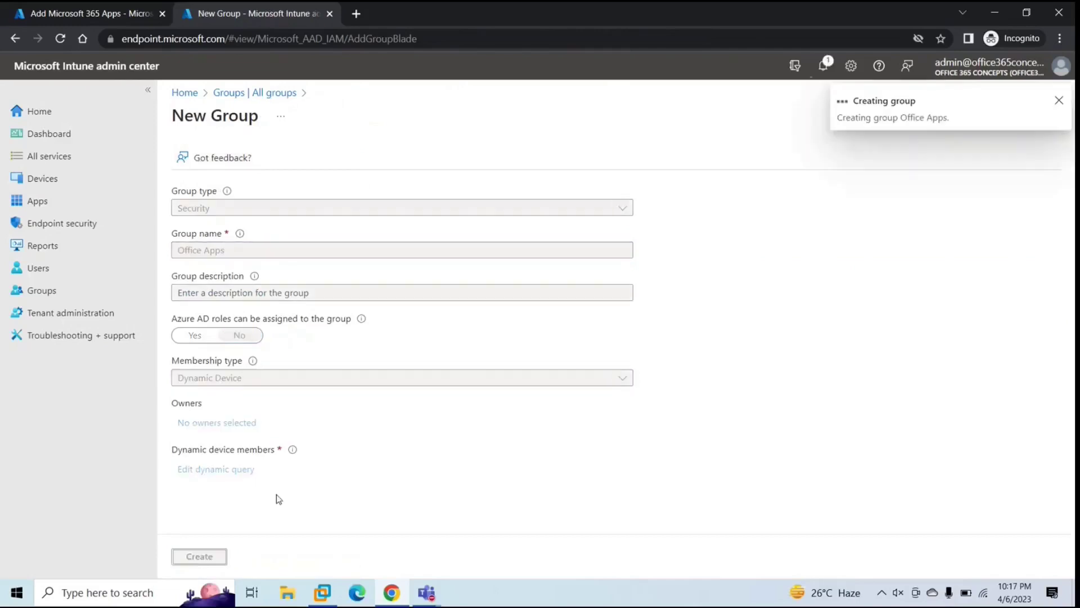
Reload the list of all groups until the new Office Apps group is listed, and open it.
{"action": "left_click", "coordinate": [421, 39]}
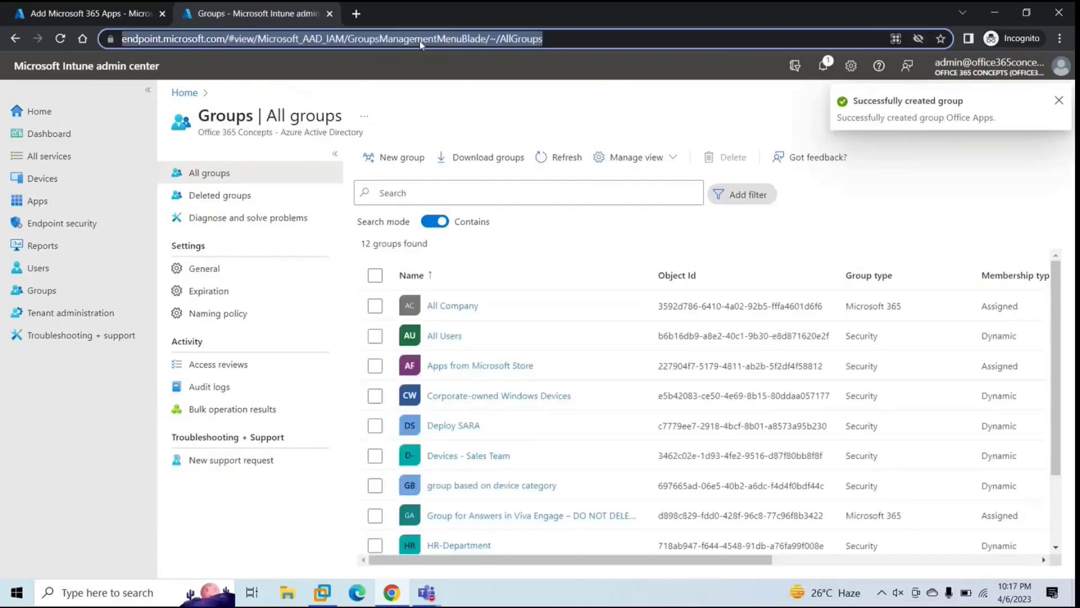
{"action": "key", "text": "Return"}
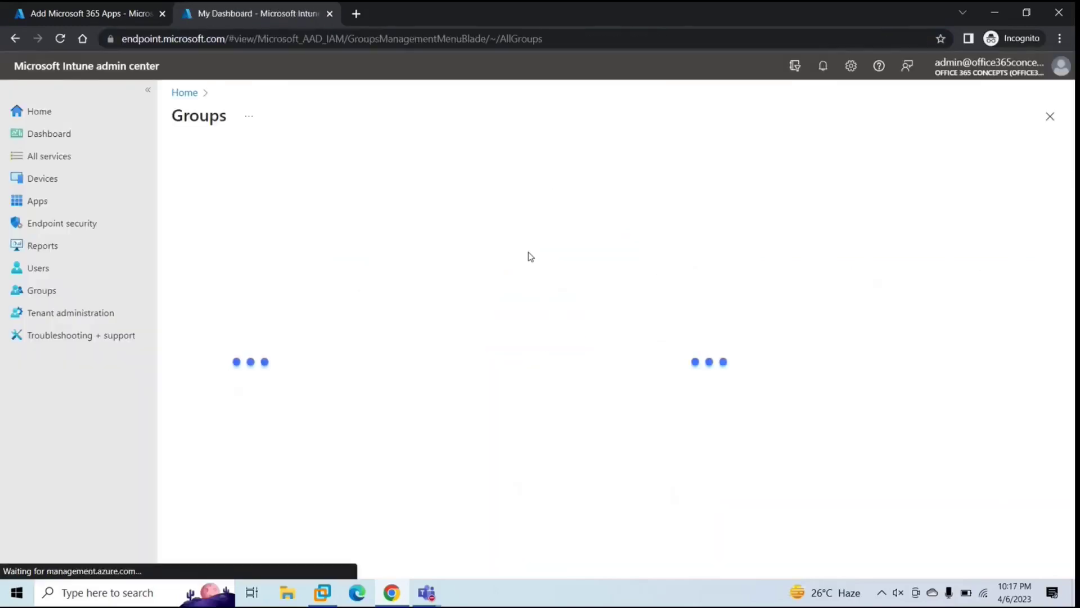
{"action": "scroll", "coordinate": [538, 329], "scroll_direction": "down", "scroll_amount": 2}
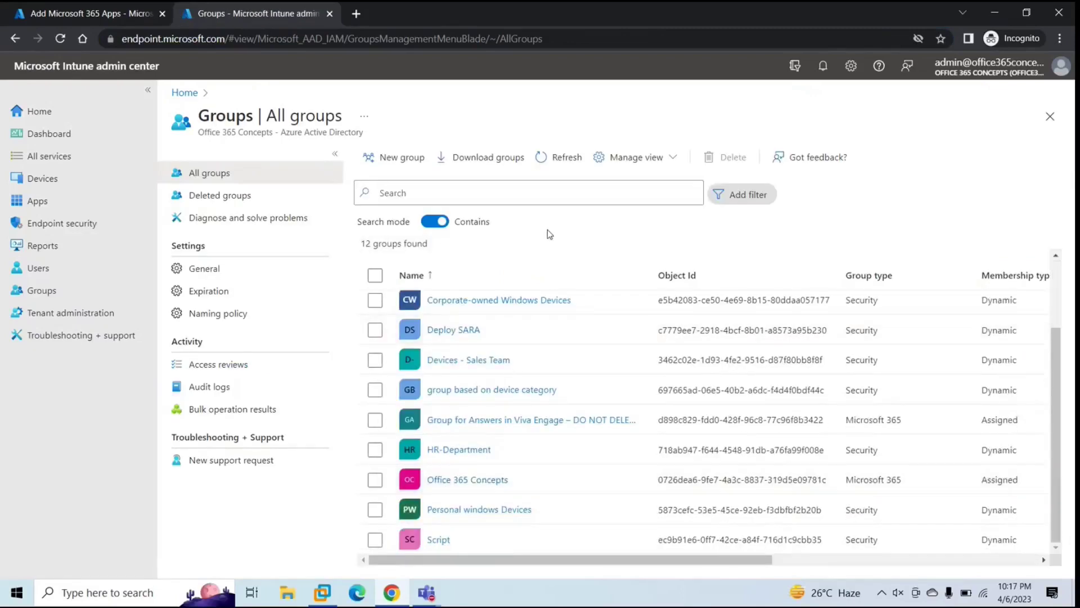
{"action": "left_click", "coordinate": [386, 39]}
{"action": "key", "text": "Return"}
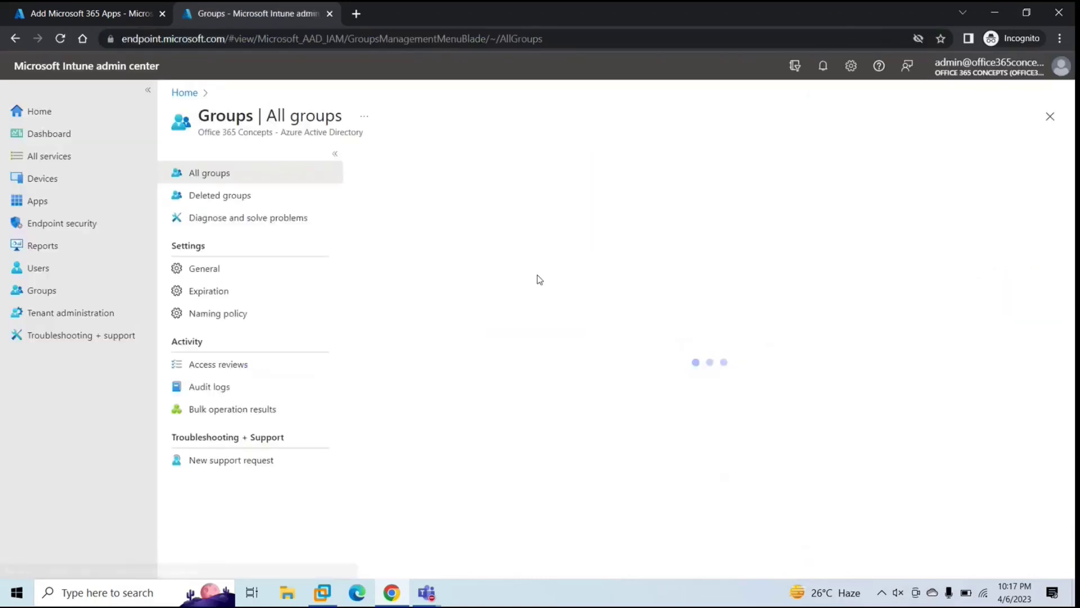
{"action": "scroll", "coordinate": [554, 372], "scroll_direction": "down", "scroll_amount": 3}
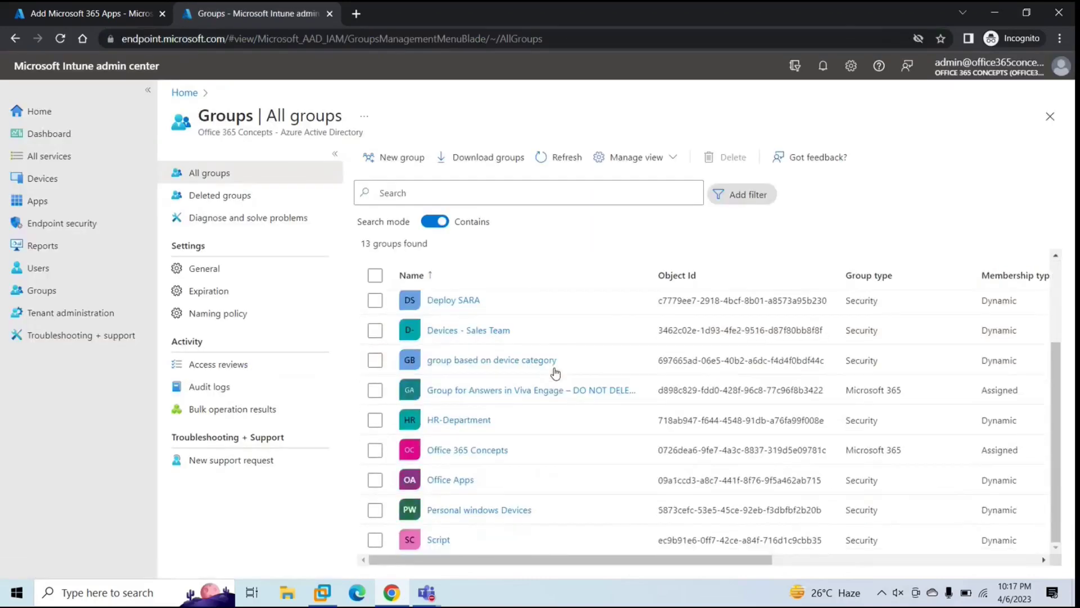
{"action": "left_click", "coordinate": [444, 481]}
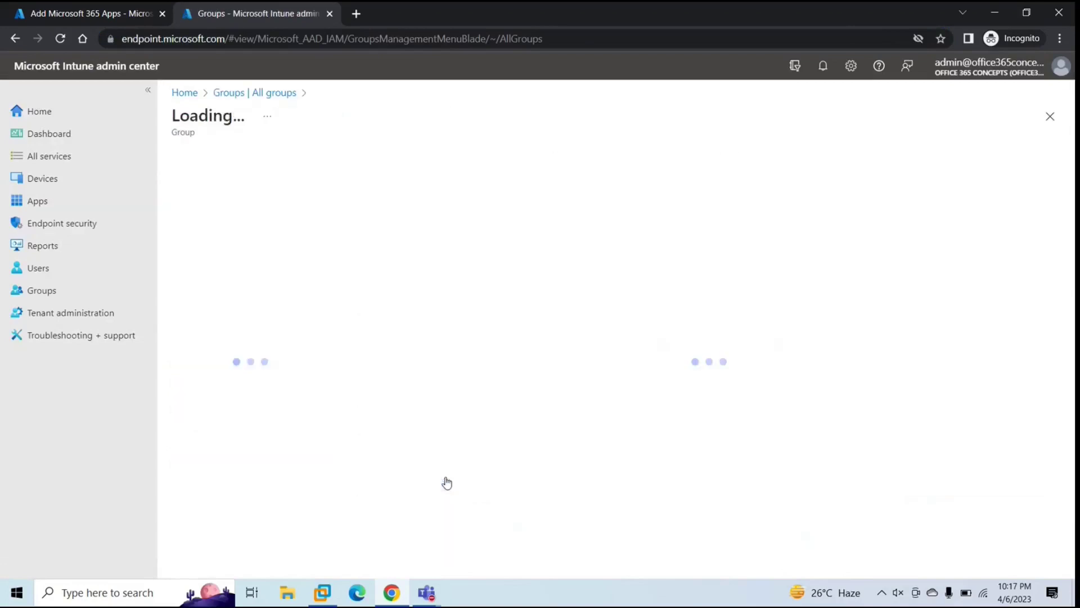
View the members of the Office Apps group, reloading the page until the device DESKTOP-KVURF17 is listed.
{"action": "left_click", "coordinate": [205, 270]}
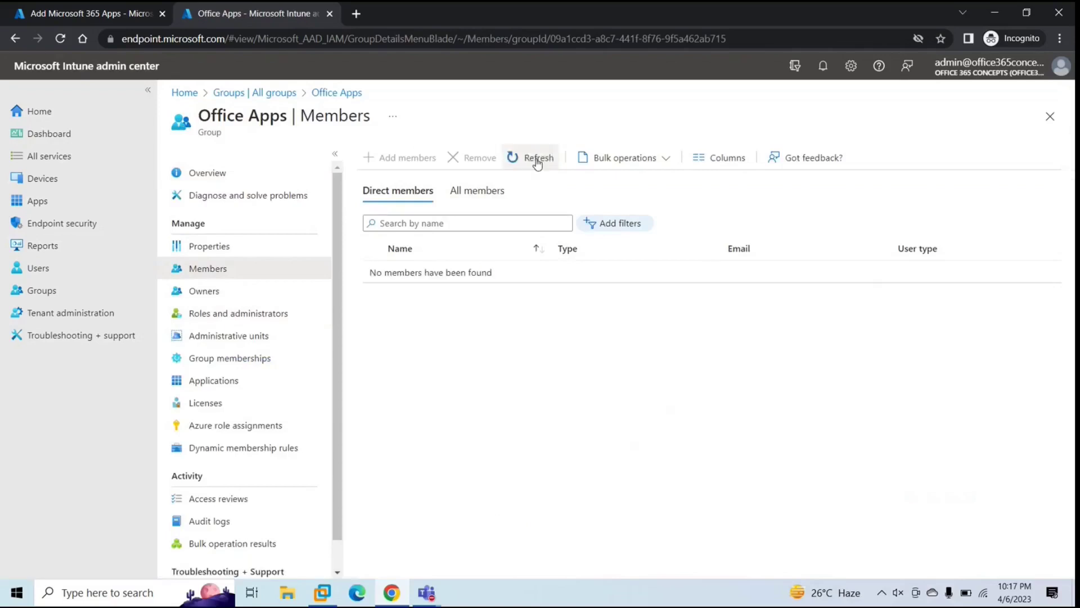
{"action": "left_click", "coordinate": [416, 32]}
{"action": "key", "text": "Return"}
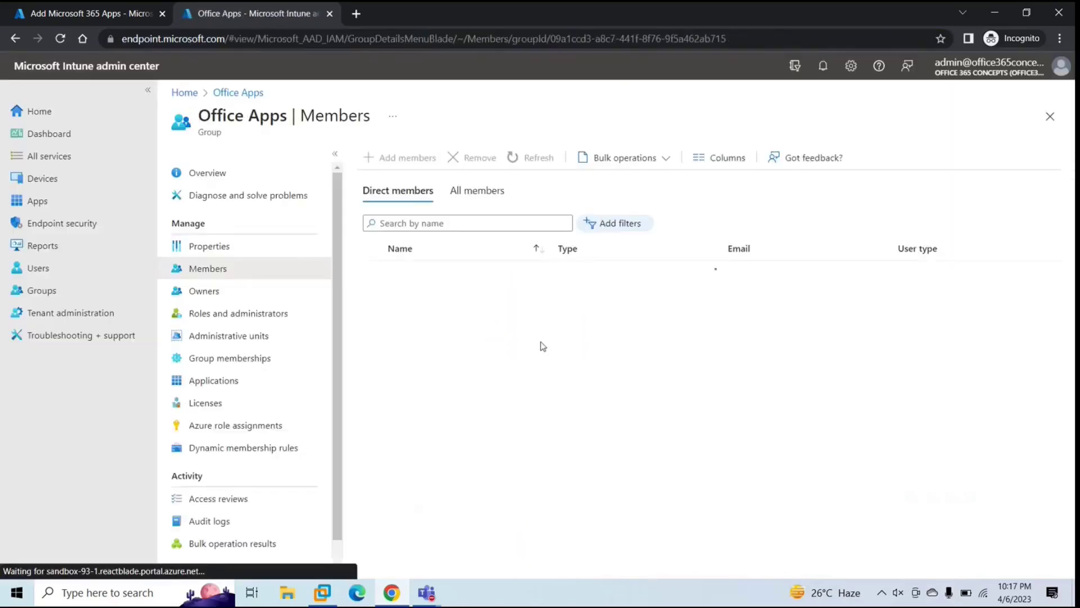
{"action": "left_click", "coordinate": [475, 39]}
{"action": "key", "text": "Return"}
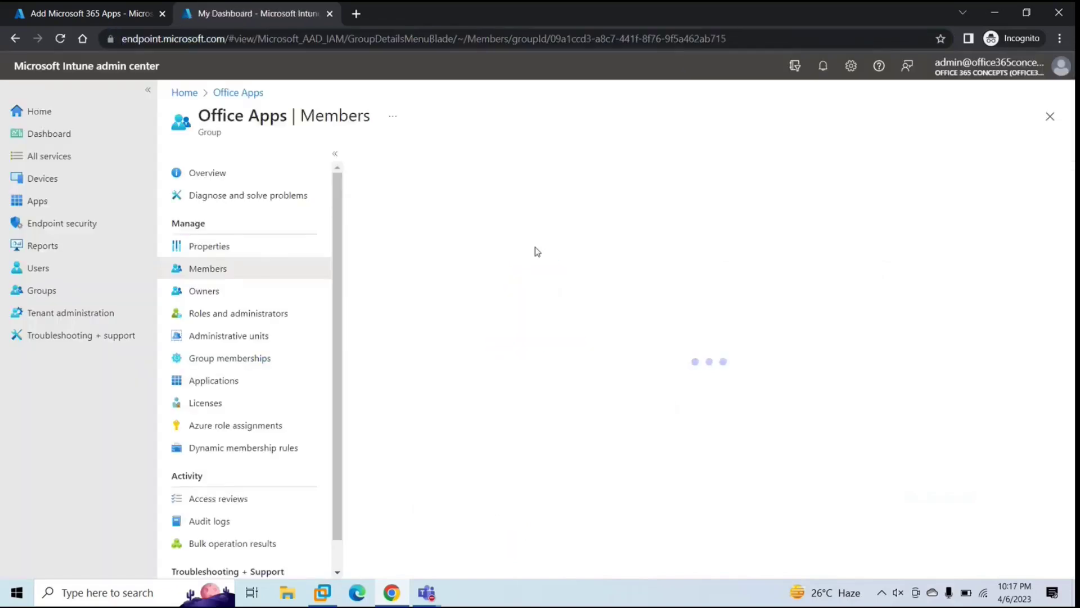
{"action": "left_click", "coordinate": [422, 40]}
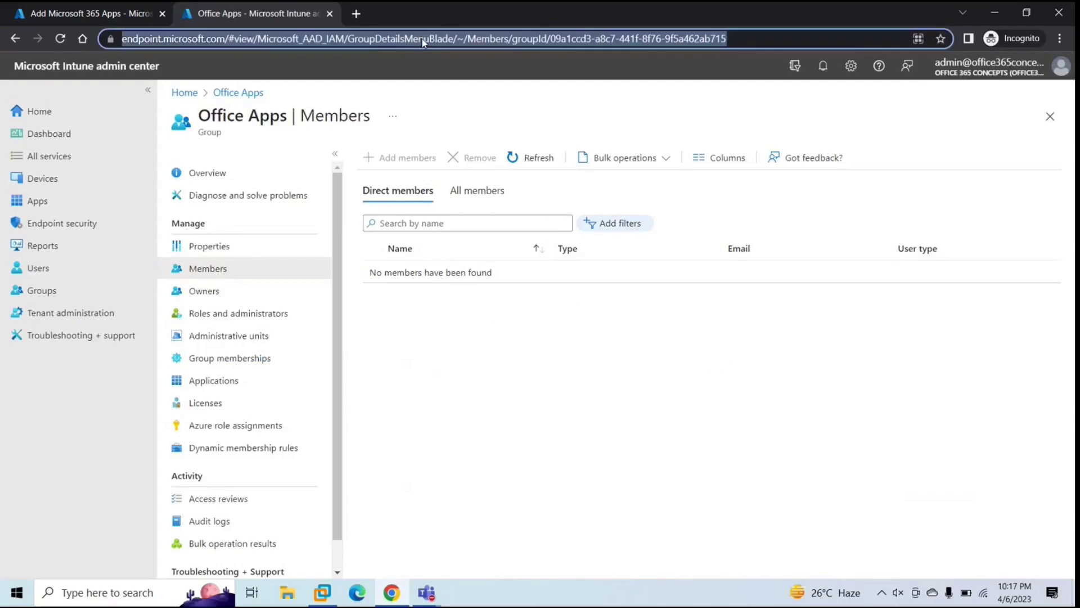
{"action": "key", "text": "Return"}
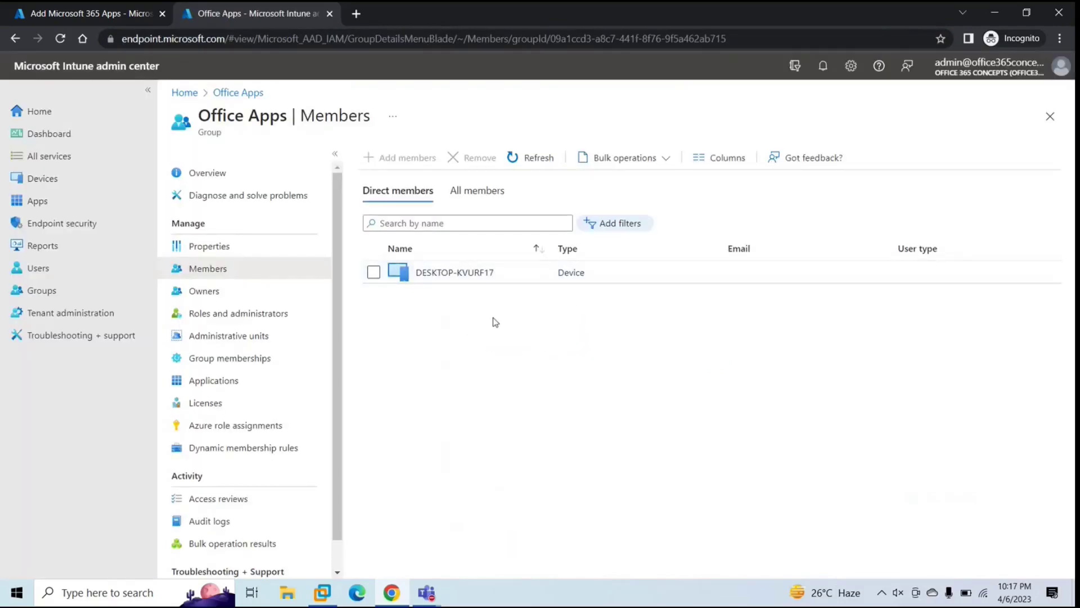
Return to the Add Microsoft 365 Apps assignments and add the Office Apps group under Required.
{"action": "key", "text": "ctrl+shift+Tab"}
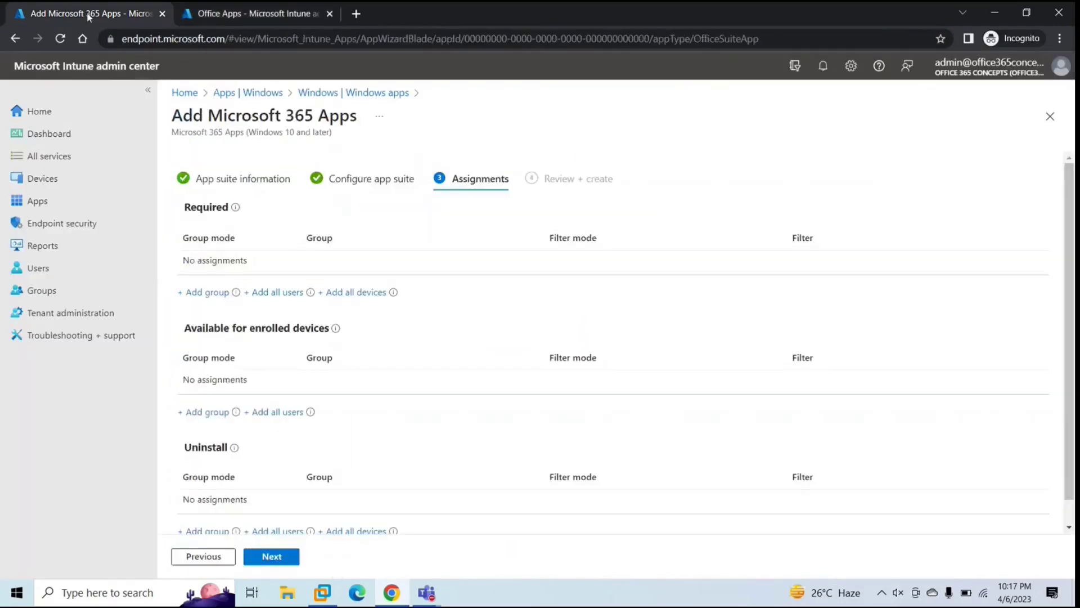
{"action": "left_click", "coordinate": [217, 293]}
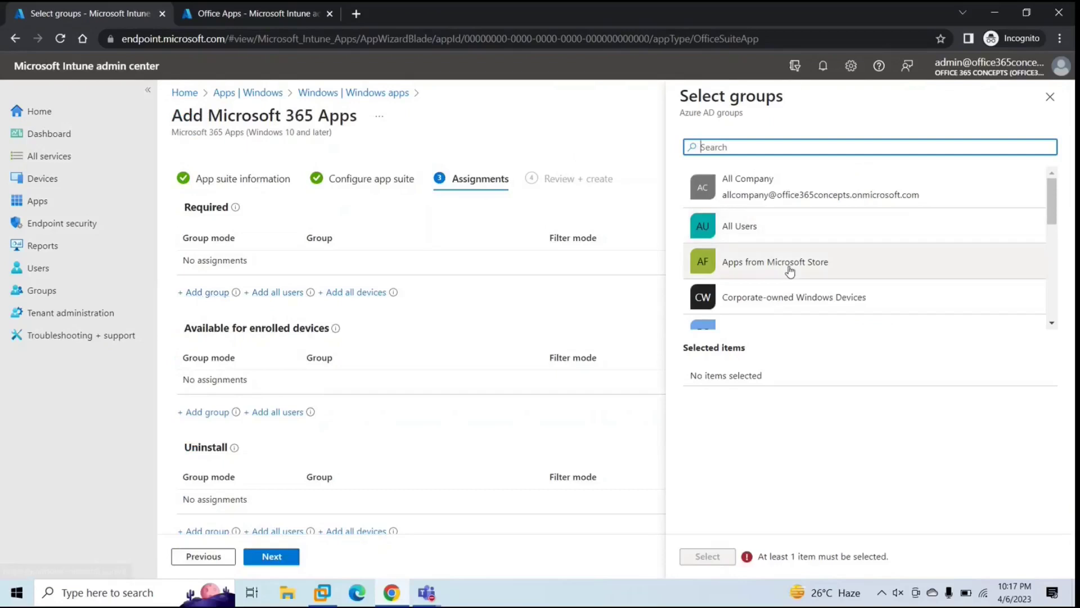
{"action": "scroll", "coordinate": [790, 272], "scroll_direction": "down", "scroll_amount": 3}
{"action": "left_click", "coordinate": [749, 241]}
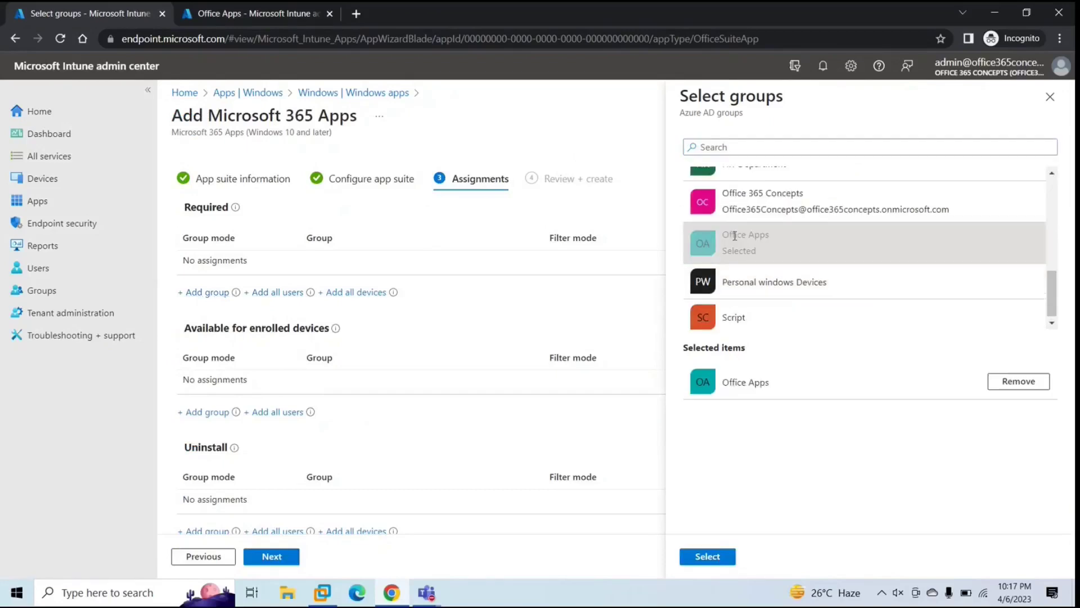
{"action": "left_click", "coordinate": [707, 563]}
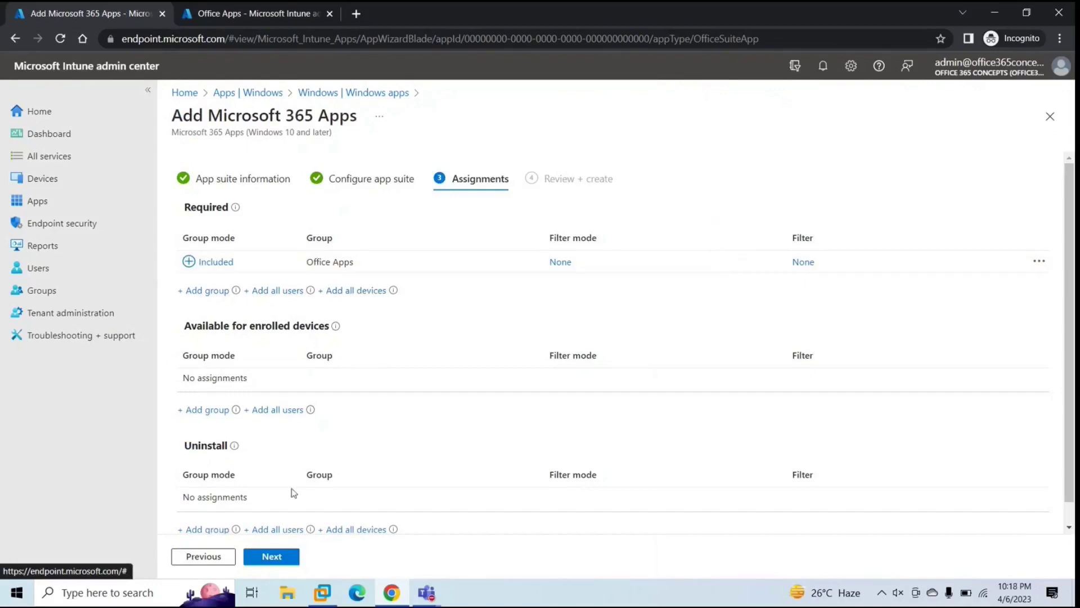
Continue to Review + create, check the app suite summary and create the Microsoft 365 Apps deployment.
{"action": "left_click", "coordinate": [271, 557]}
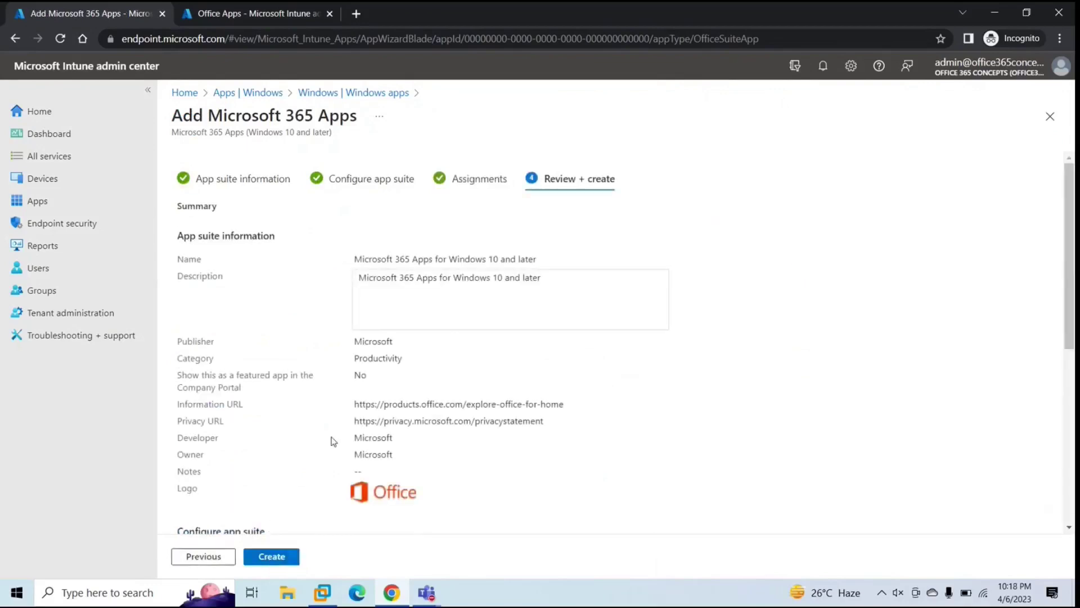
{"action": "scroll", "coordinate": [323, 445], "scroll_direction": "down", "scroll_amount": 6}
{"action": "scroll", "coordinate": [321, 444], "scroll_direction": "up", "scroll_amount": 3}
{"action": "scroll", "coordinate": [321, 445], "scroll_direction": "down", "scroll_amount": 3}
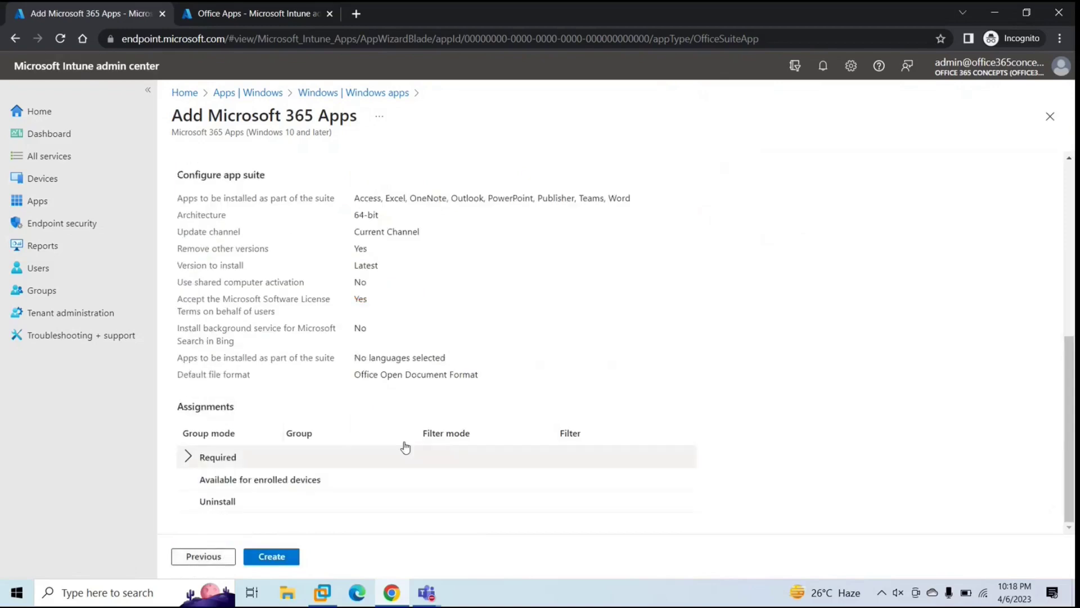
{"action": "left_click", "coordinate": [272, 557]}
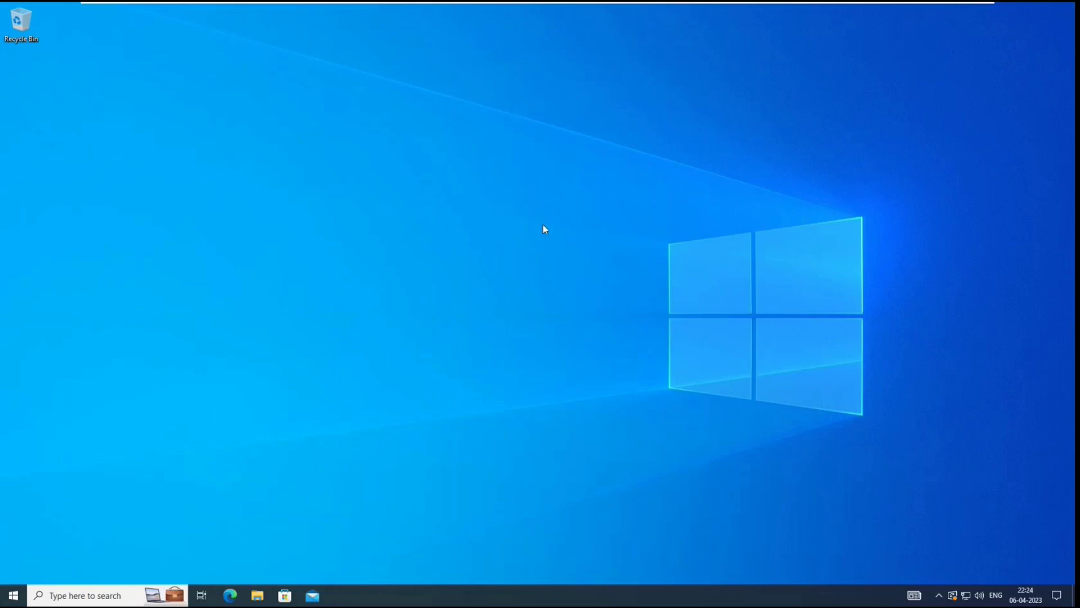
Open Windows Settings on the Windows 10 virtual machine and search the computer for word and outlook.
{"action": "left_click", "coordinate": [12, 597]}
{"action": "left_click", "coordinate": [14, 544]}
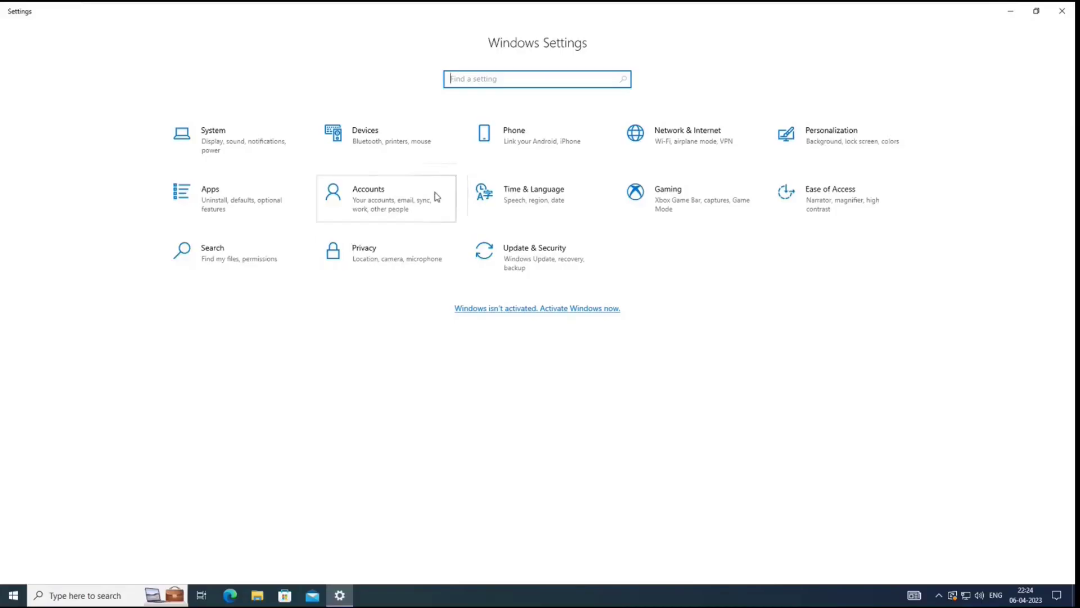
{"action": "key", "text": "super"}
{"action": "type", "text": "word"}
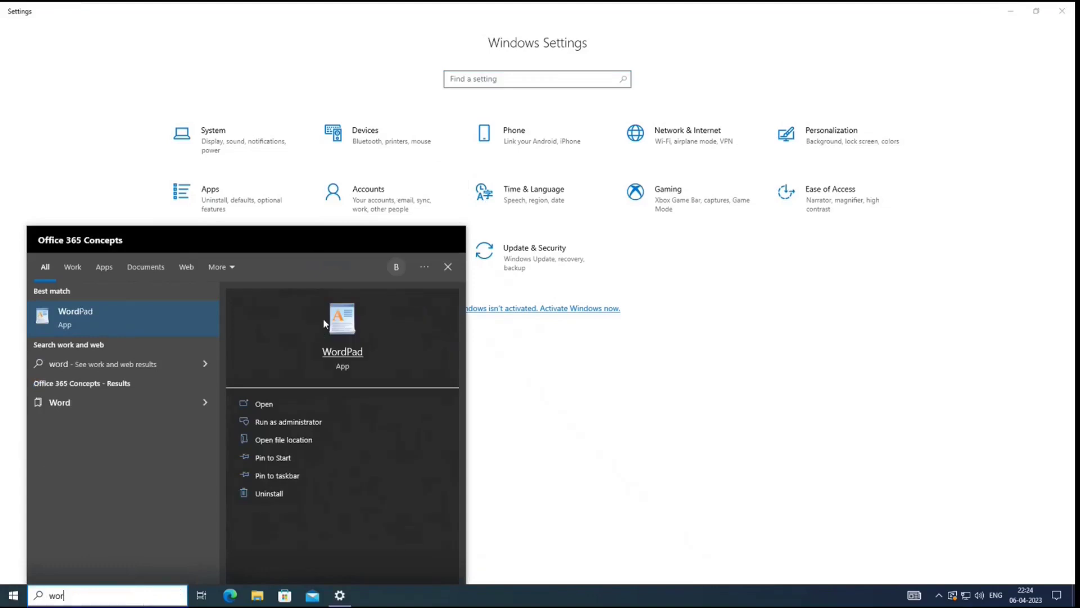
{"action": "key", "text": "BackSpace"}
{"action": "key", "text": "BackSpace"}
{"action": "key", "text": "BackSpace"}
{"action": "type", "text": "outlook"}
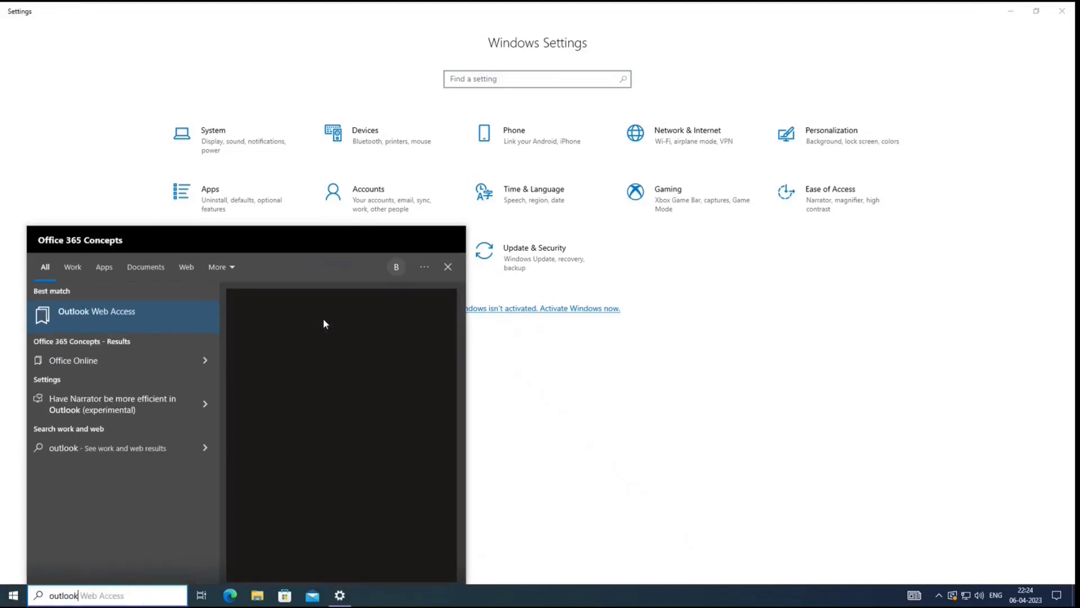
{"action": "left_click", "coordinate": [600, 352]}
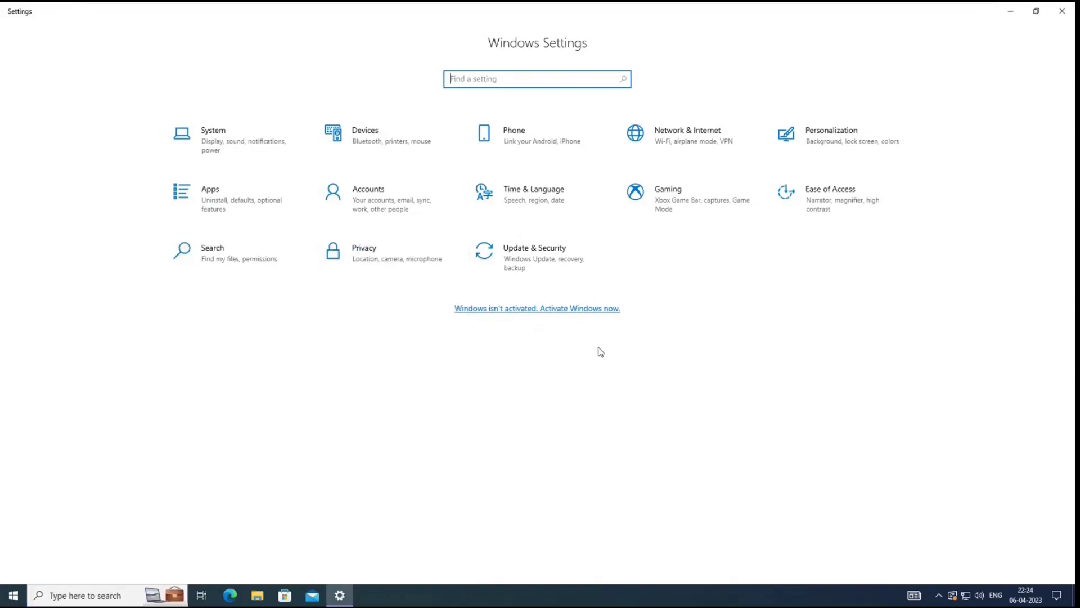
Open the Azure AD connection's management info under Access work or school in Accounts and sync the device.
{"action": "left_click", "coordinate": [363, 206]}
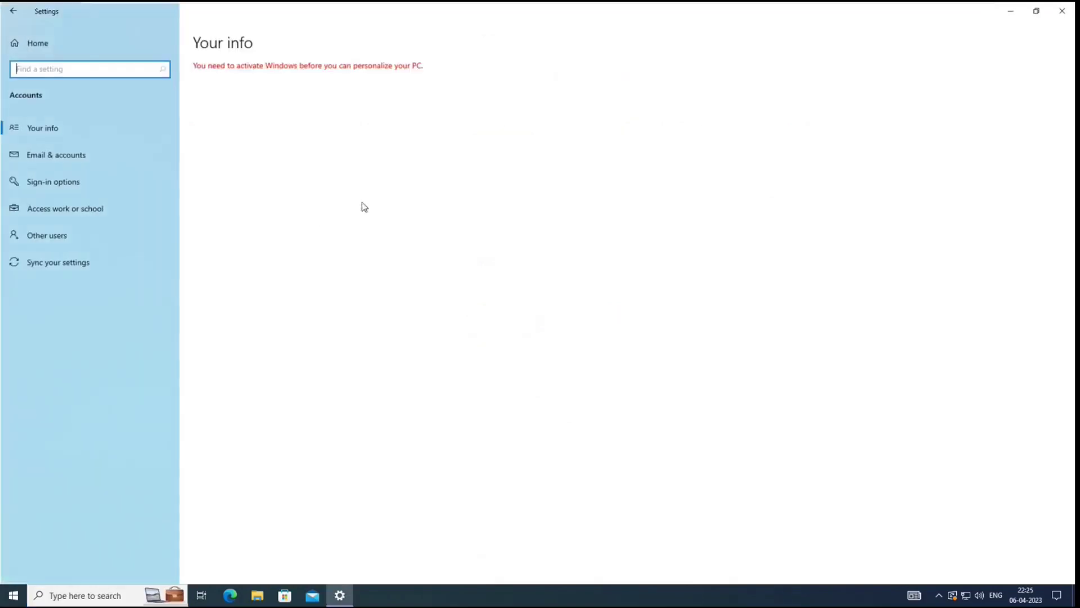
{"action": "left_click", "coordinate": [35, 209]}
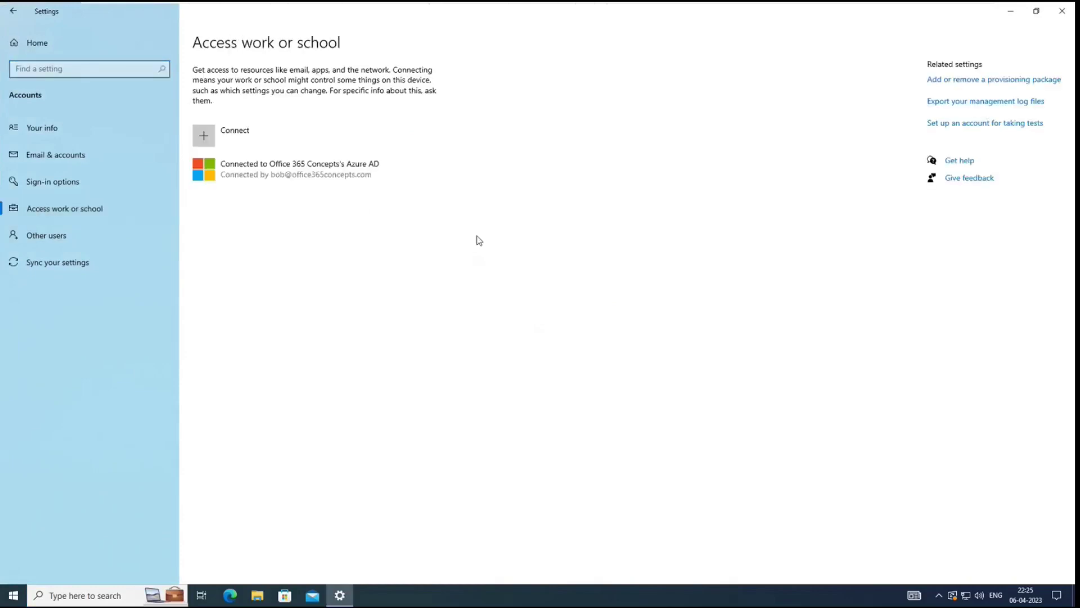
{"action": "left_click", "coordinate": [304, 174]}
{"action": "left_click", "coordinate": [366, 218]}
{"action": "scroll", "coordinate": [241, 346], "scroll_direction": "down", "scroll_amount": 1}
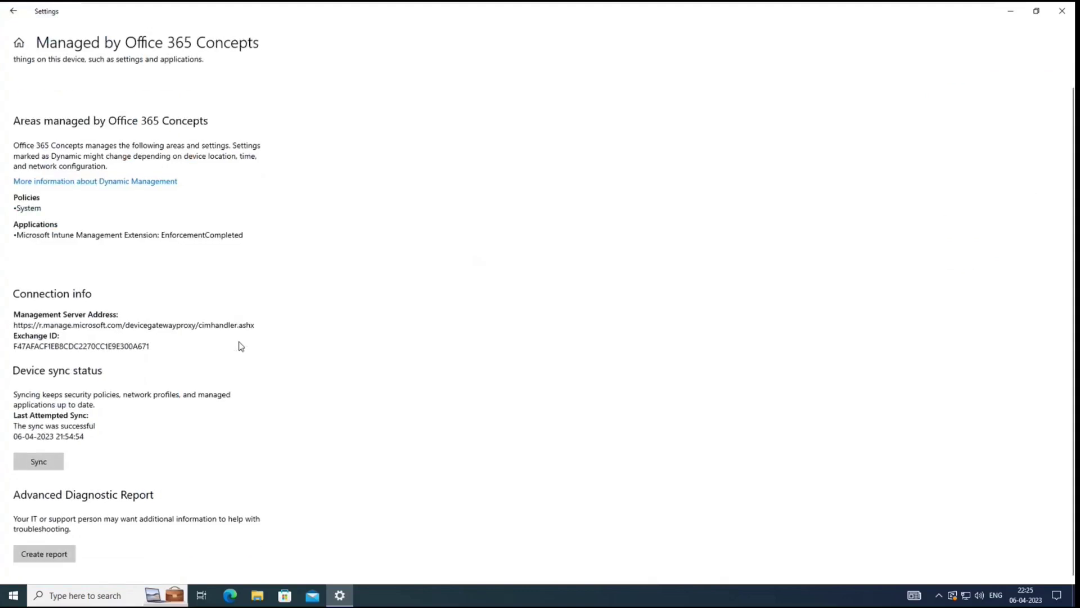
{"action": "left_click", "coordinate": [36, 463]}
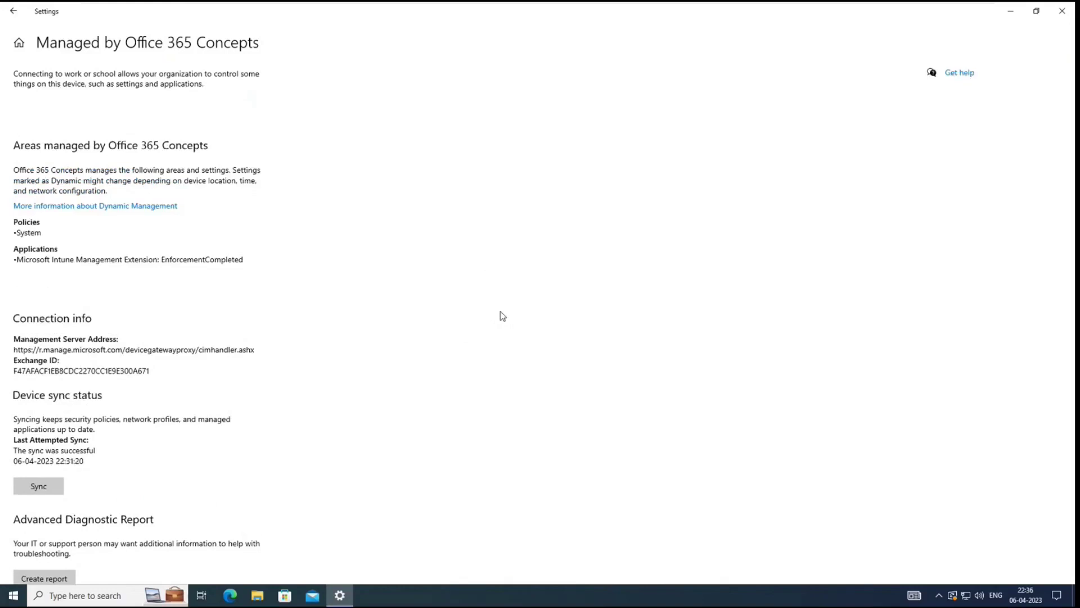
Search the virtual machine for the word and powerpoint apps.
{"action": "key", "text": "super"}
{"action": "type", "text": "word"}
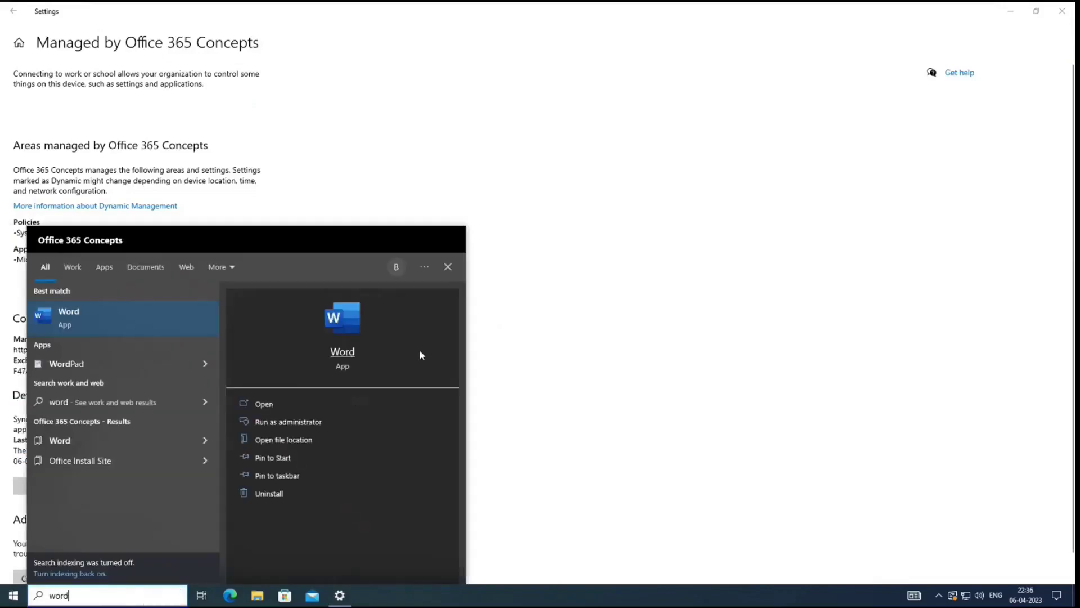
{"action": "left_click", "coordinate": [616, 303]}
{"action": "key", "text": "super"}
{"action": "type", "text": "p"}
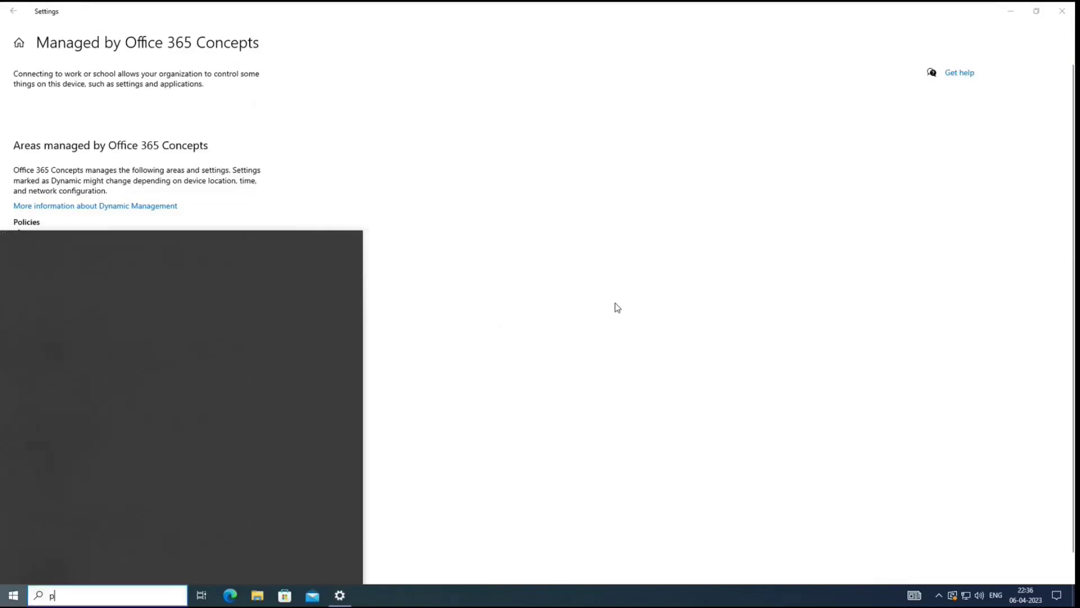
{"action": "type", "text": "owerpoint"}
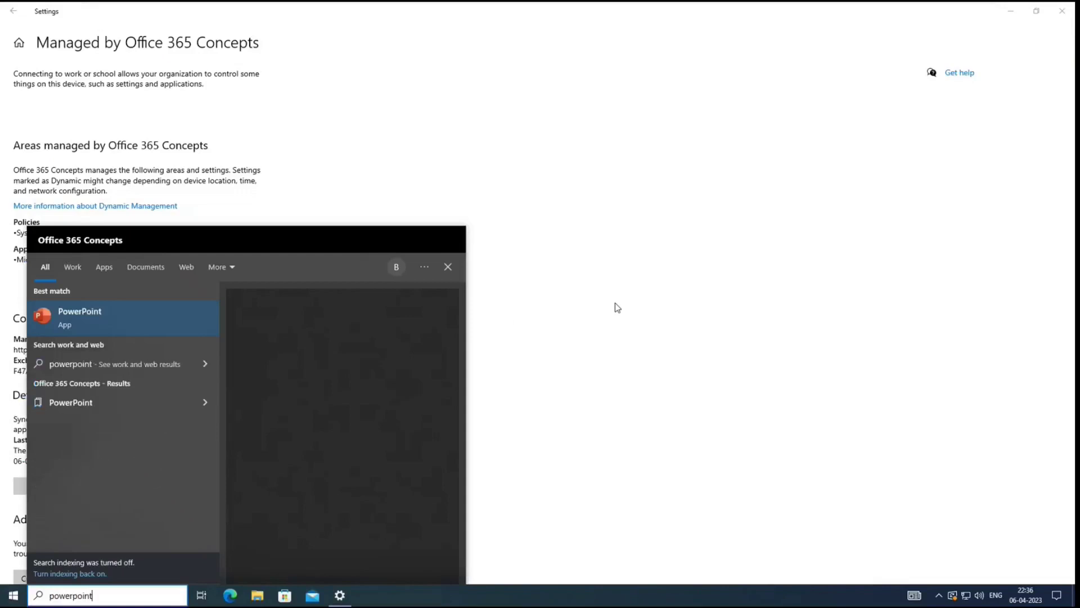
Replace the search with outlook and excel in turn, and close the search results.
{"action": "key", "text": "BackSpace"}
{"action": "key", "text": "BackSpace"}
{"action": "key", "text": "BackSpace"}
{"action": "key", "text": "BackSpace"}
{"action": "key", "text": "BackSpace"}
{"action": "key", "text": "BackSpace"}
{"action": "key", "text": "BackSpace"}
{"action": "key", "text": "BackSpace"}
{"action": "key", "text": "BackSpace"}
{"action": "key", "text": "BackSpace"}
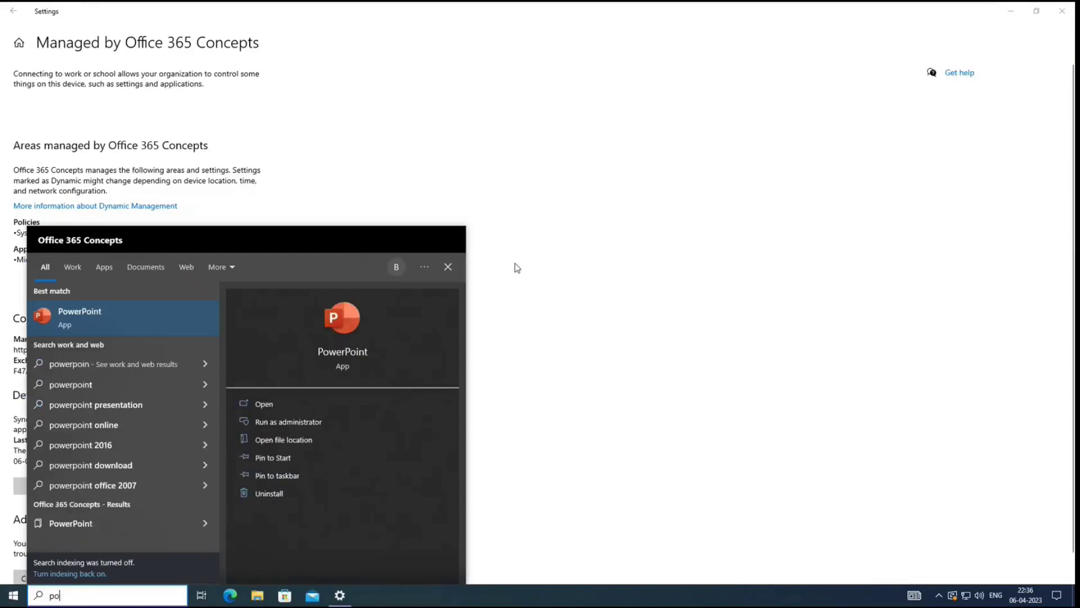
{"action": "type", "text": "outlook"}
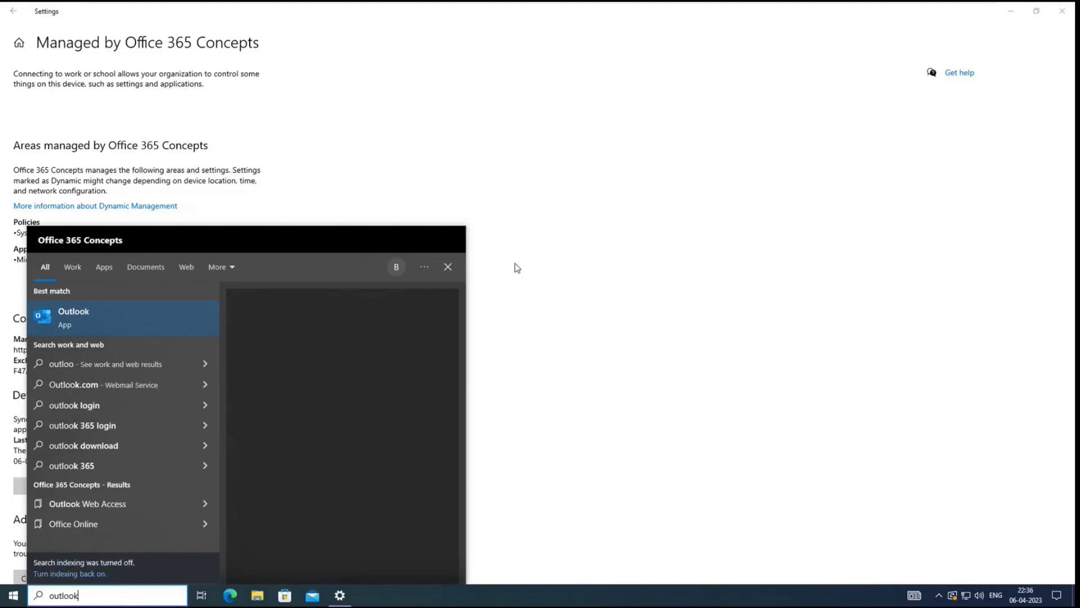
{"action": "key", "text": "BackSpace"}
{"action": "key", "text": "BackSpace"}
{"action": "key", "text": "BackSpace"}
{"action": "key", "text": "BackSpace"}
{"action": "key", "text": "BackSpace"}
{"action": "key", "text": "BackSpace"}
{"action": "key", "text": "BackSpace"}
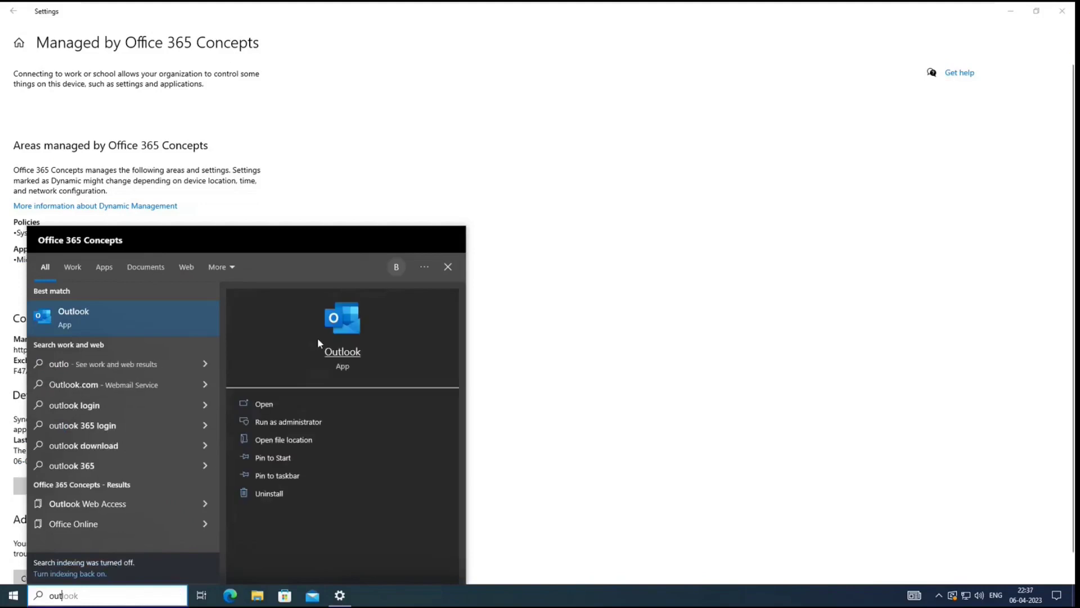
{"action": "type", "text": "excel"}
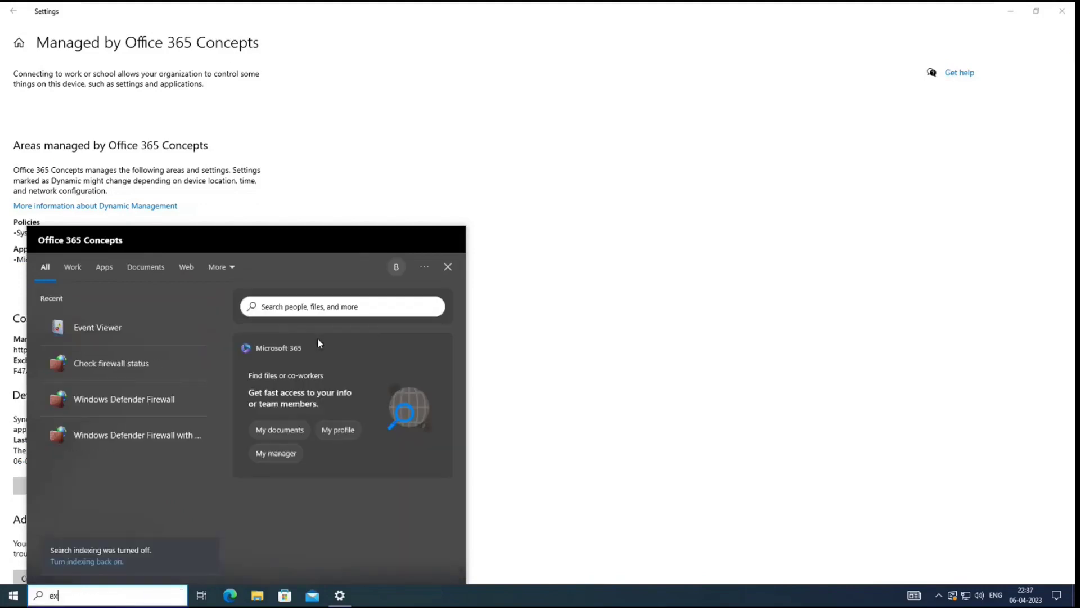
{"action": "left_click", "coordinate": [593, 308]}
Open Event Viewer and display the Application log under Windows Logs.
{"action": "key", "text": "super"}
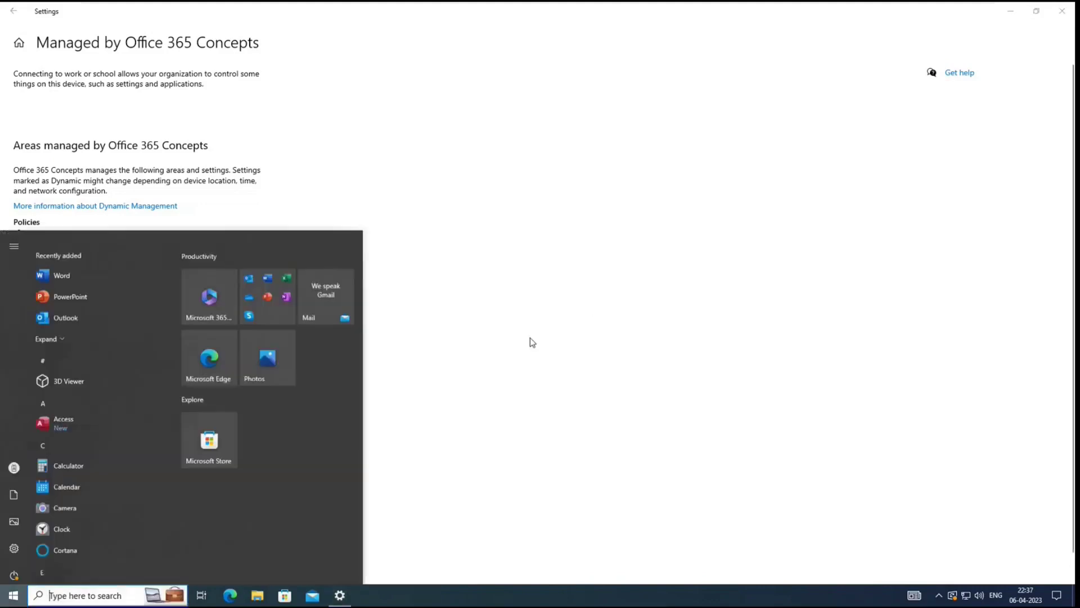
{"action": "type", "text": "event"}
{"action": "key", "text": "Return"}
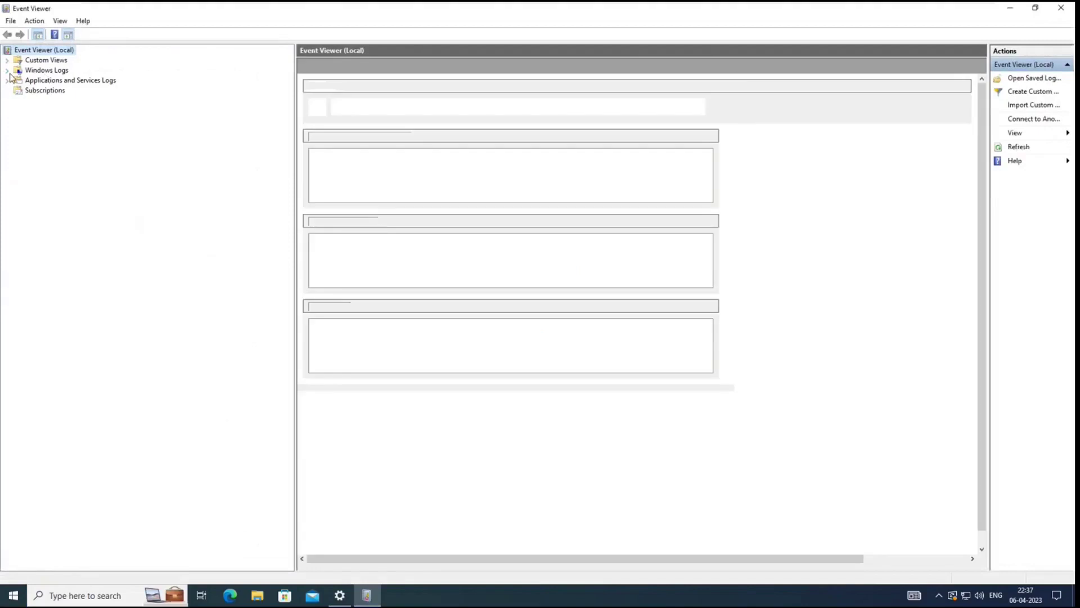
{"action": "left_click", "coordinate": [7, 70]}
{"action": "left_click", "coordinate": [53, 81]}
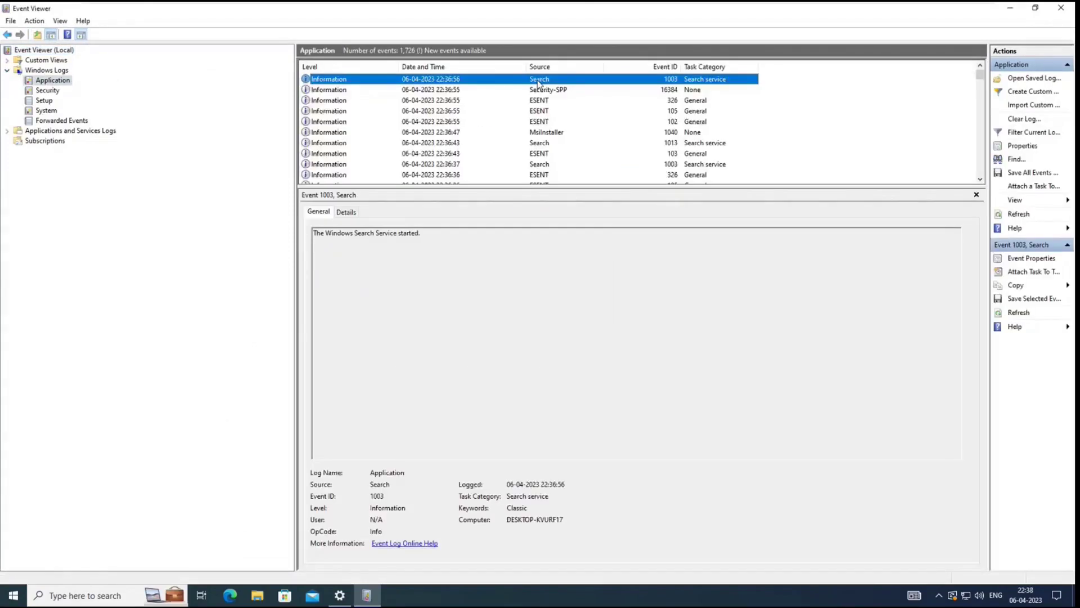
Go through the recent Application log events and examine the MsiInstaller event 1040 for the Office installation.
{"action": "key", "text": "Down"}
{"action": "key", "text": "Down"}
{"action": "key", "text": "Down"}
{"action": "key", "text": "Down"}
{"action": "key", "text": "Down"}
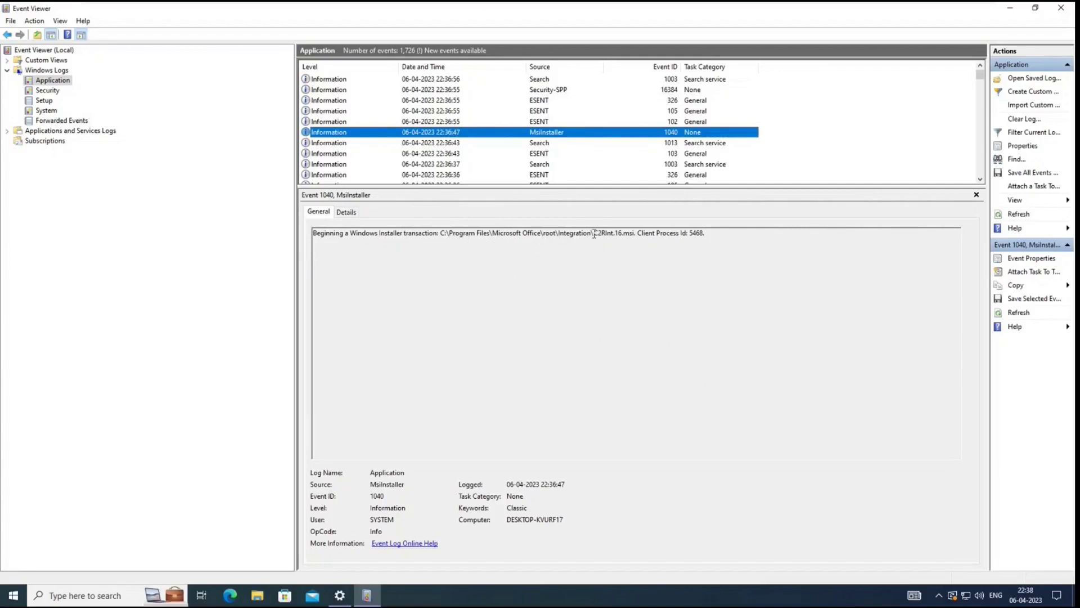
{"action": "key", "text": "Down"}
{"action": "key", "text": "Down"}
{"action": "key", "text": "Down"}
{"action": "key", "text": "Down"}
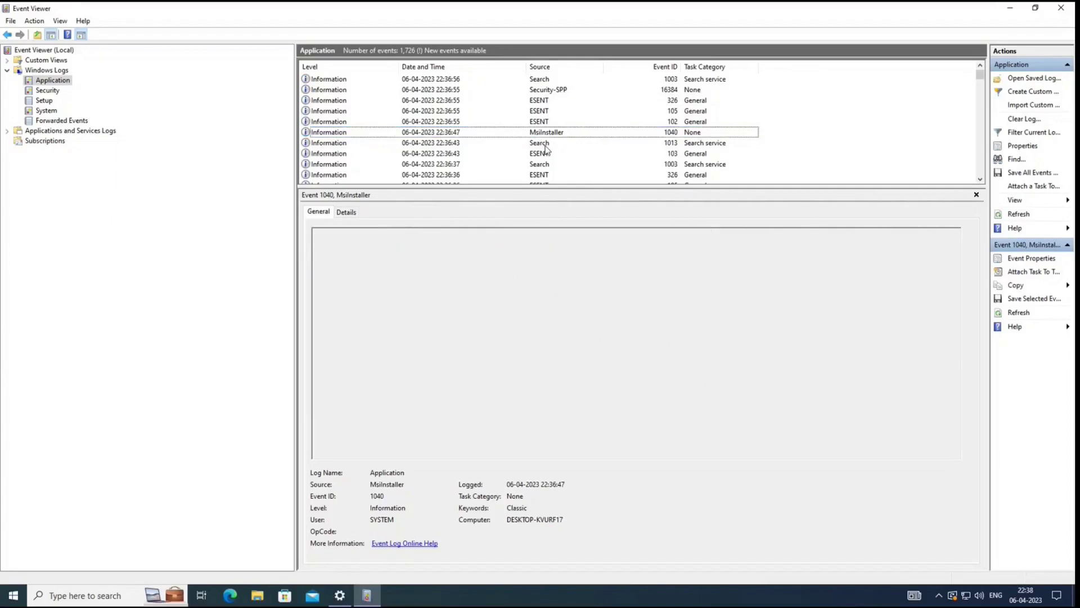
{"action": "key", "text": "Down"}
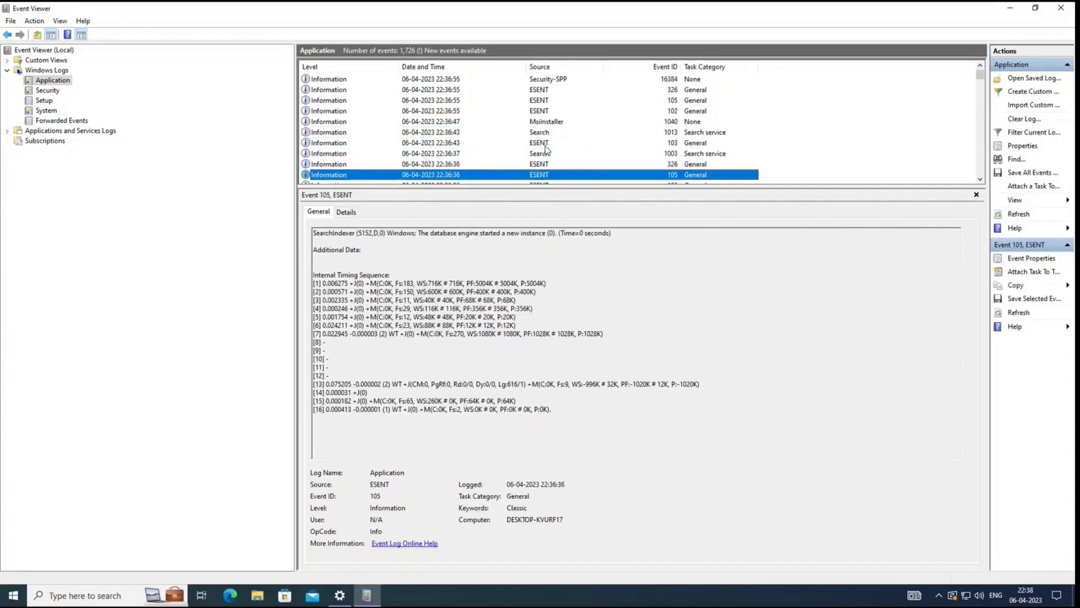
{"action": "key", "text": "Up"}
{"action": "key", "text": "Up"}
{"action": "key", "text": "Up"}
{"action": "key", "text": "Up"}
{"action": "key", "text": "Up"}
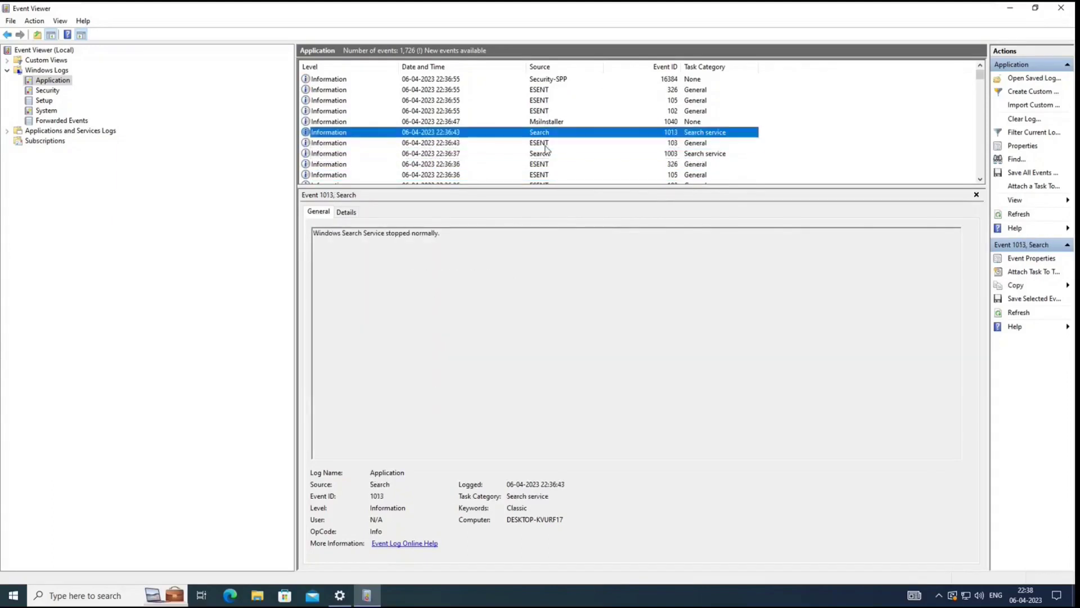
{"action": "key", "text": "Down"}
{"action": "key", "text": "Up"}
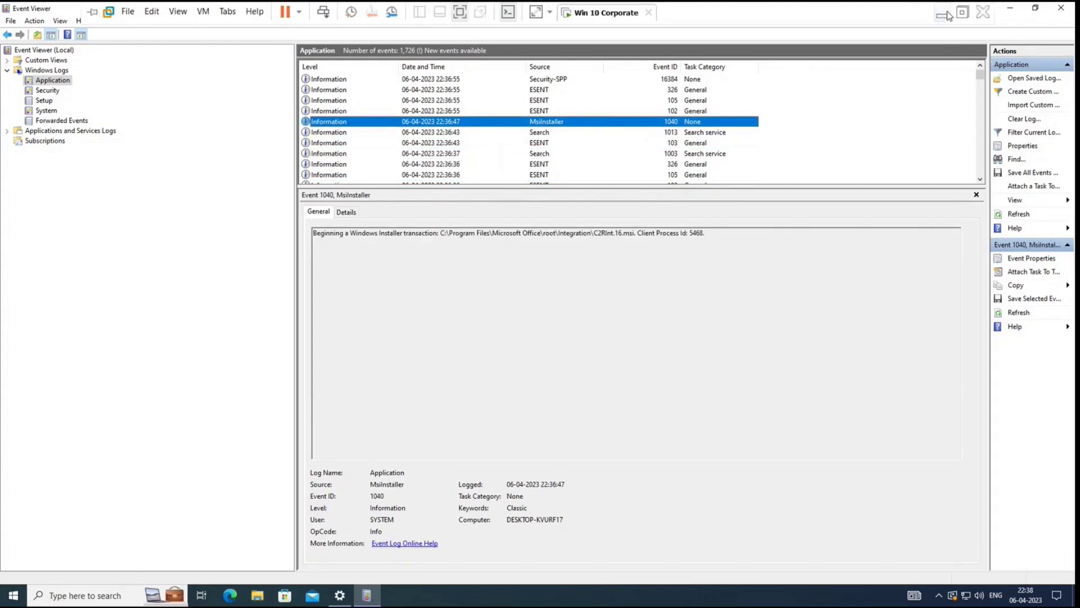
Switch to the Intune admin center in Chrome and reload the Microsoft 365 Apps for Windows 10 and later overview.
{"action": "left_click", "coordinate": [947, 14]}
{"action": "left_click", "coordinate": [490, 38]}
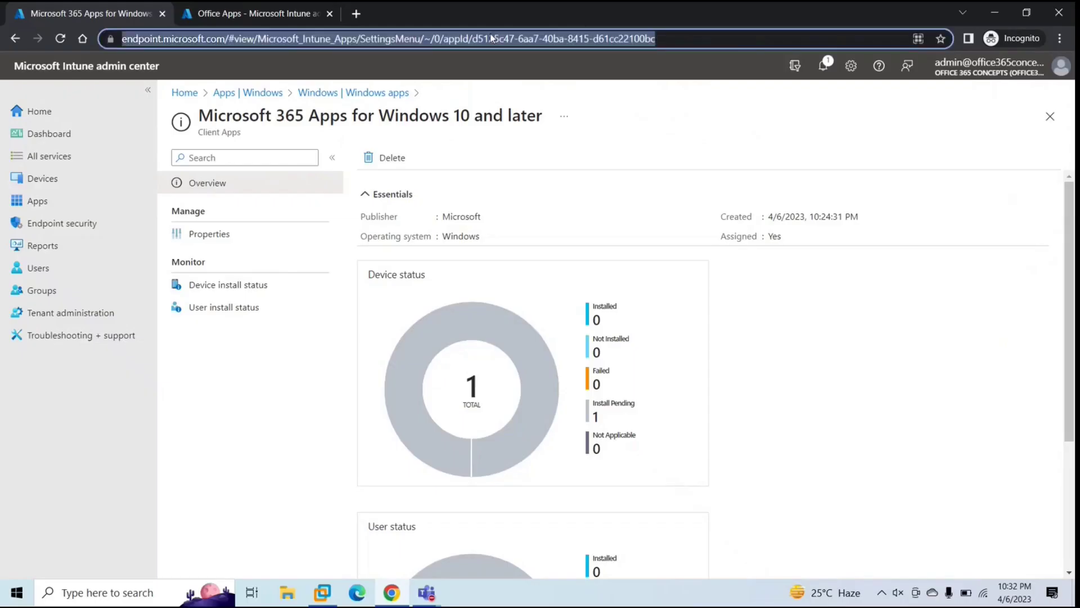
{"action": "key", "text": "Return"}
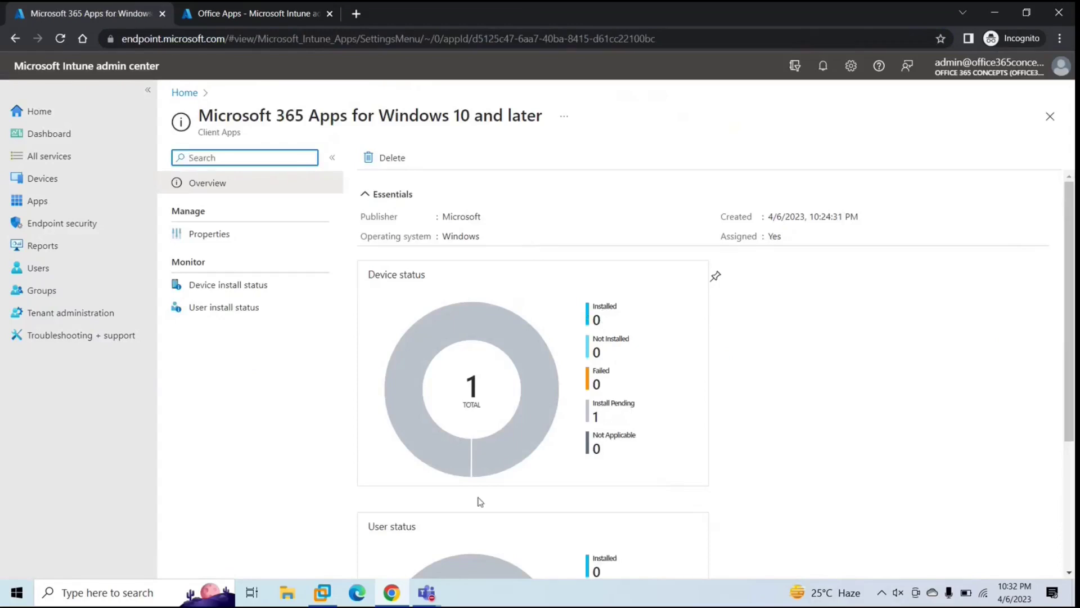
Return to the Windows 10 virtual machine, close Event Viewer and start another device sync from Settings.
{"action": "left_click", "coordinate": [323, 593]}
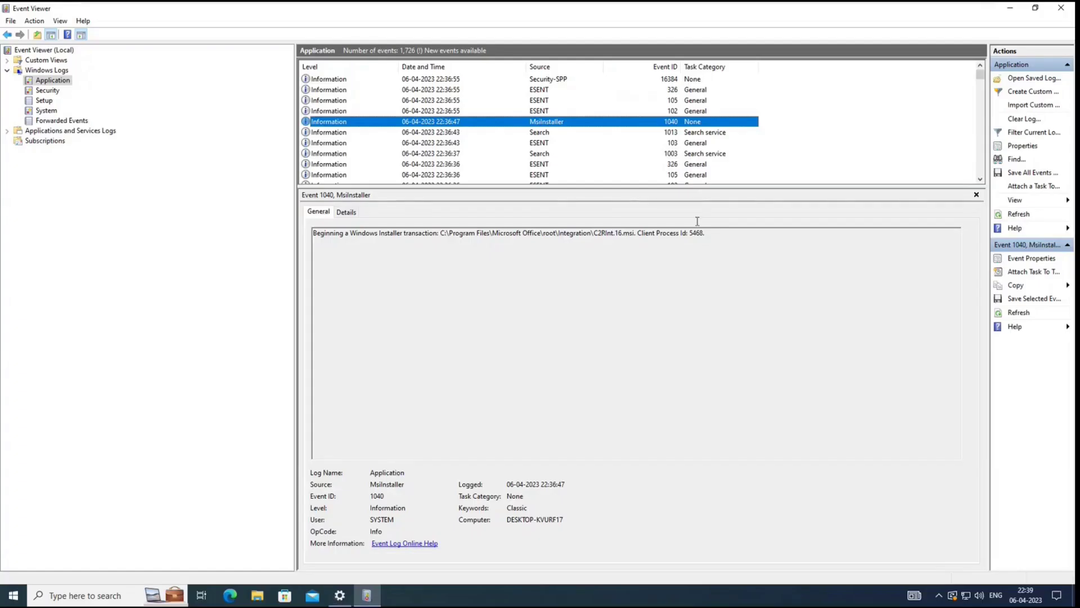
{"action": "left_click", "coordinate": [1061, 8]}
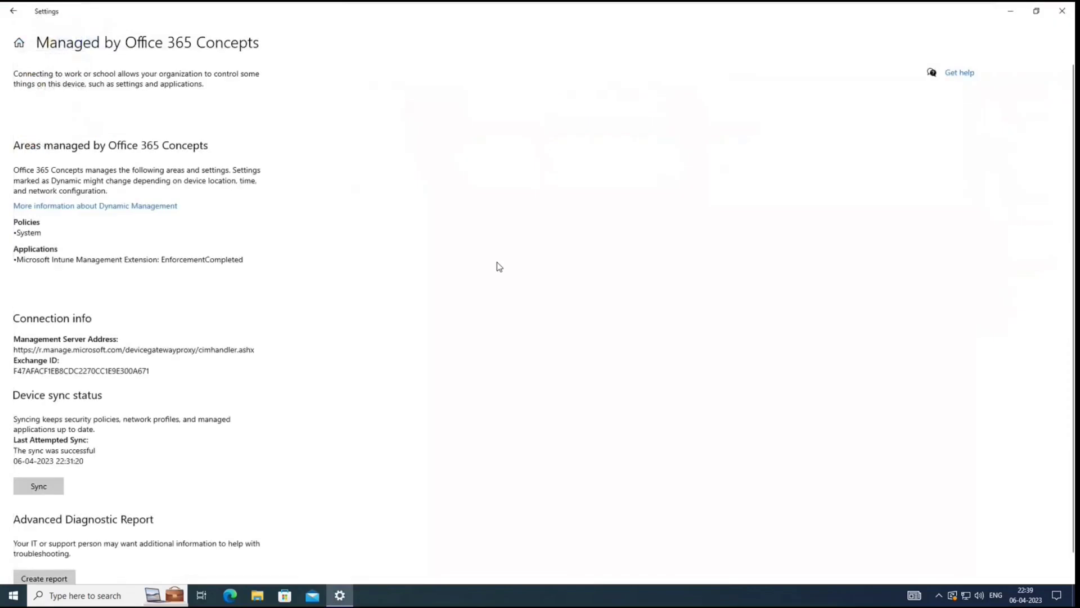
{"action": "left_click", "coordinate": [36, 487]}
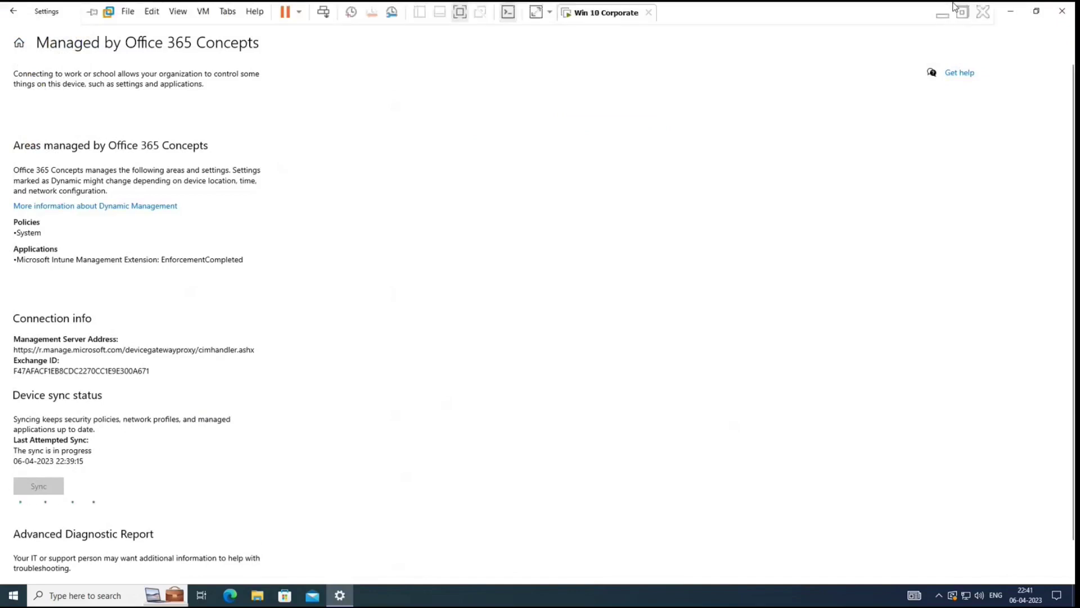
Switch back to the Intune admin center, reload the app overview and check the device status and user status charts.
{"action": "left_click", "coordinate": [942, 12]}
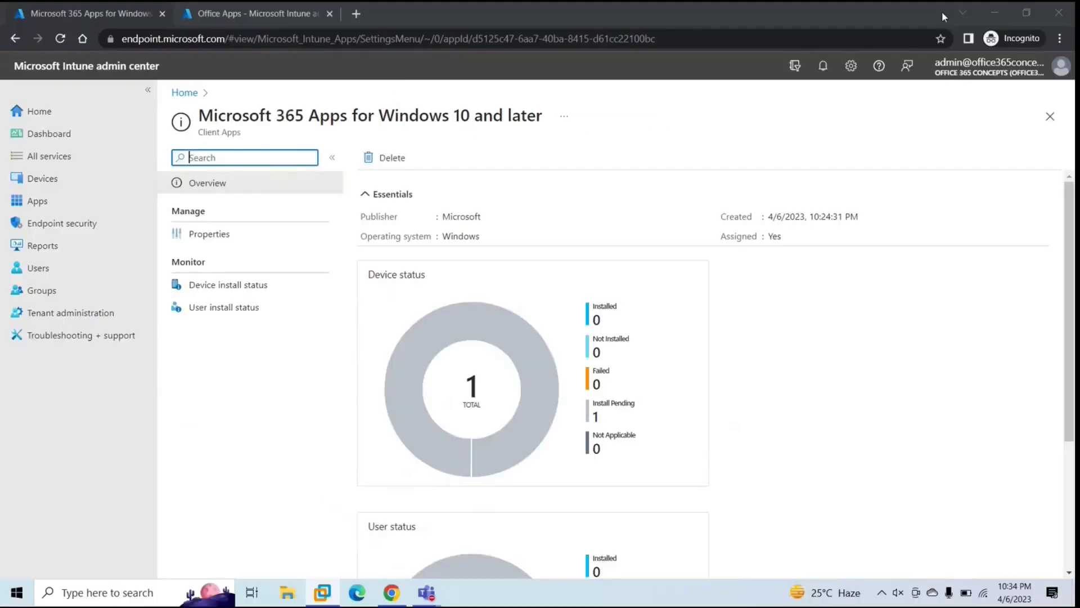
{"action": "left_click", "coordinate": [367, 44]}
{"action": "key", "text": "Return"}
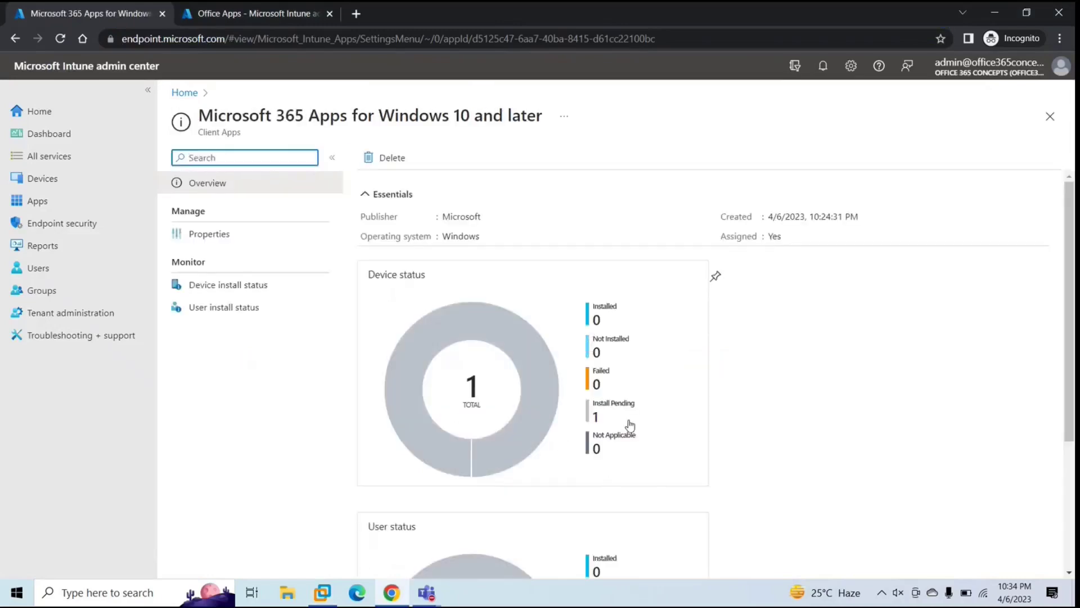
{"action": "left_click", "coordinate": [772, 375]}
{"action": "scroll", "coordinate": [772, 376], "scroll_direction": "down", "scroll_amount": 3}
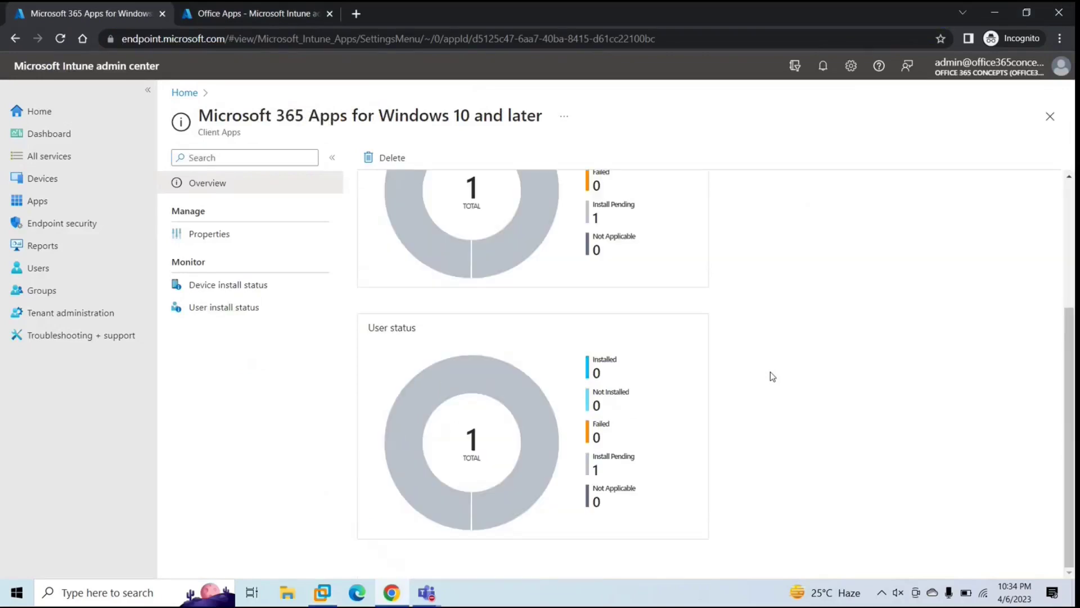
{"action": "scroll", "coordinate": [771, 372], "scroll_direction": "up", "scroll_amount": 3}
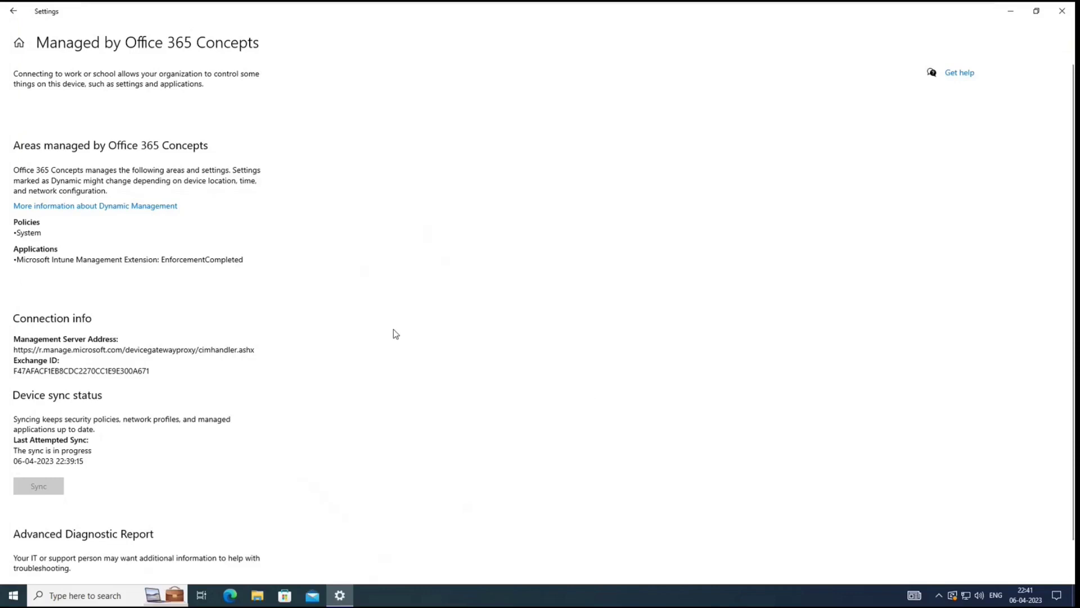
Search the virtual machine for word again and dismiss the search.
{"action": "key", "text": "super"}
{"action": "type", "text": "word"}
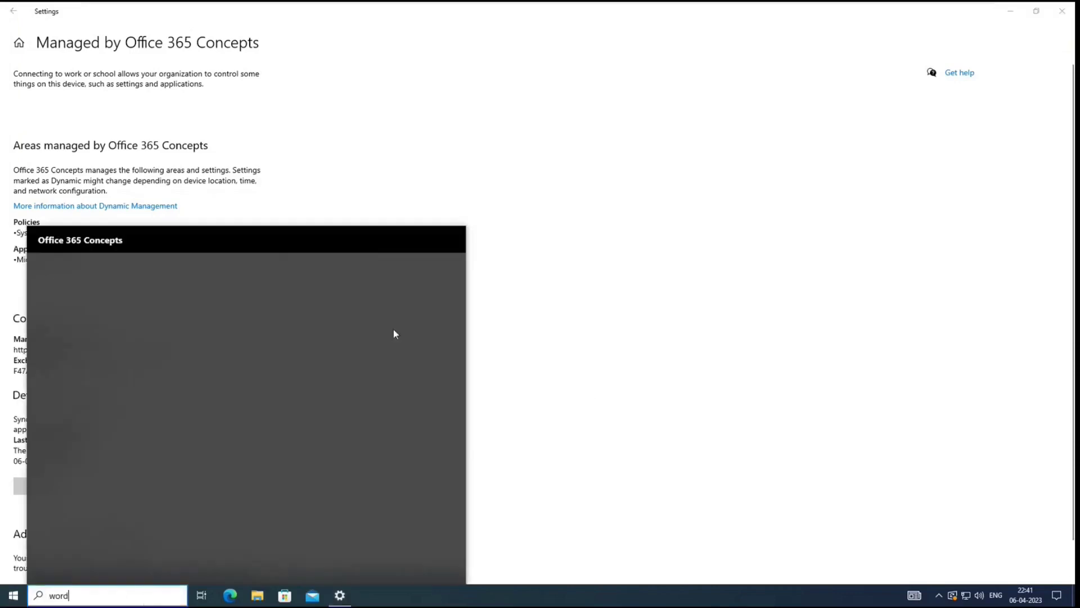
{"action": "key", "text": "Escape"}
Find and open Control Panel on the virtual machine.
{"action": "key", "text": "super"}
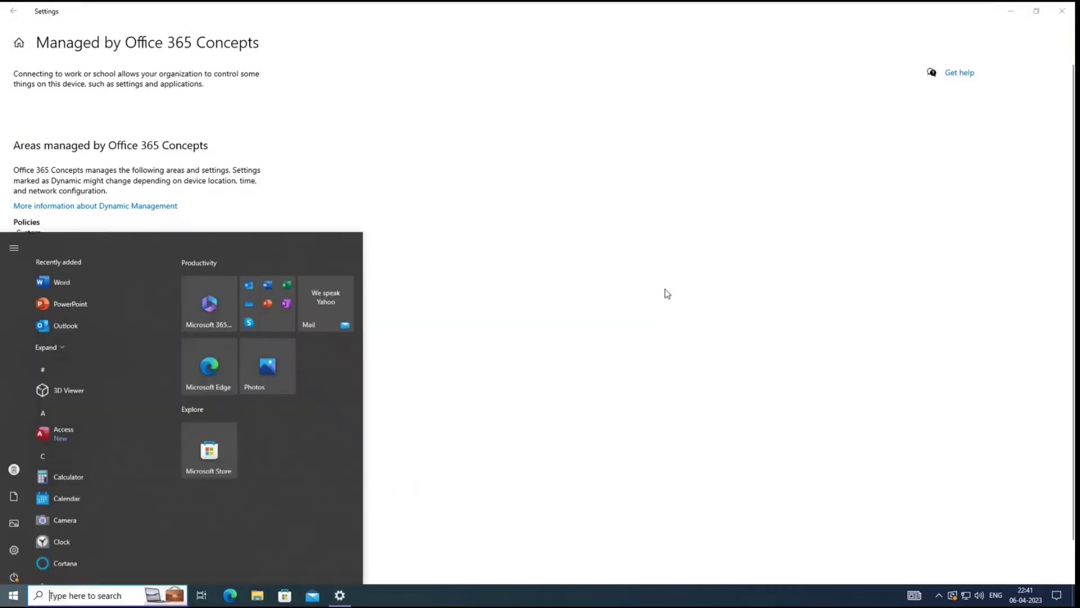
{"action": "type", "text": "control"}
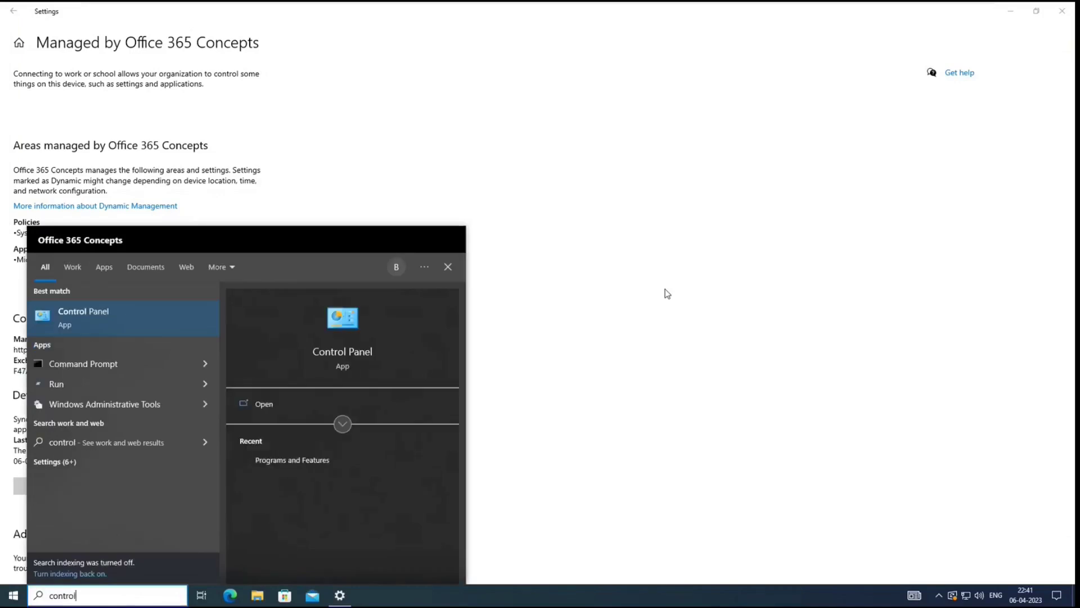
{"action": "key", "text": "Return"}
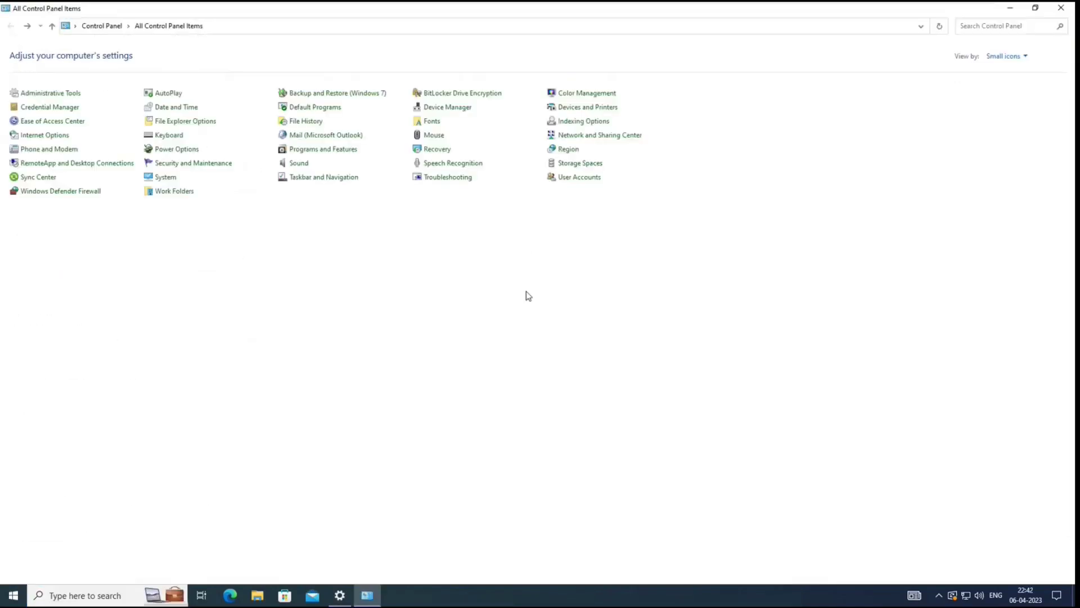
Return to the Windows Settings home, open the System display settings and set the text and app scaling to 125%.
{"action": "left_click", "coordinate": [340, 594]}
{"action": "left_click", "coordinate": [13, 12]}
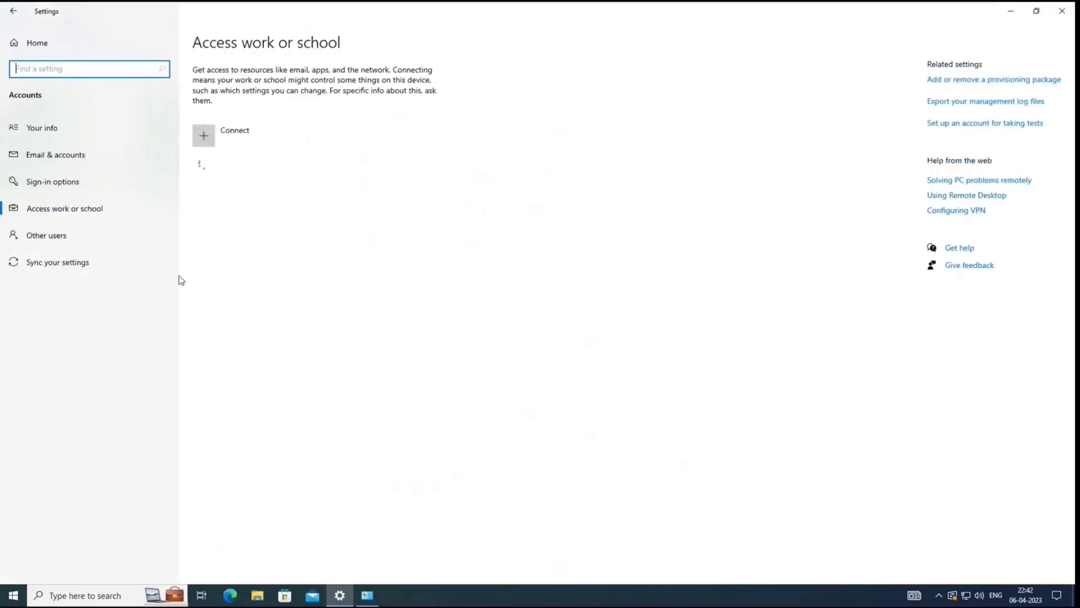
{"action": "left_click", "coordinate": [12, 11]}
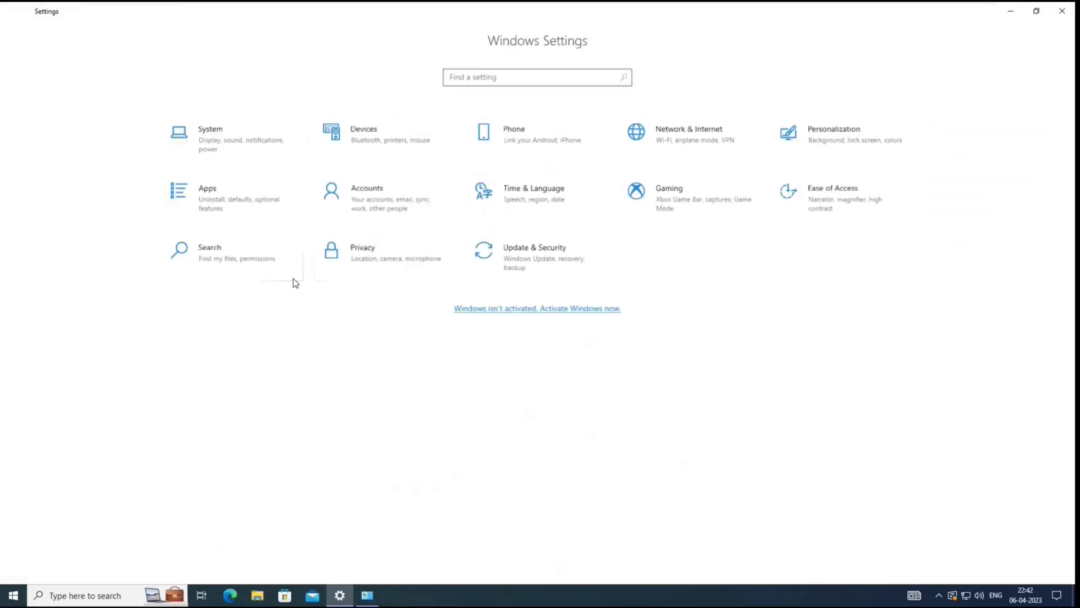
{"action": "left_click", "coordinate": [229, 158]}
{"action": "left_click", "coordinate": [260, 293]}
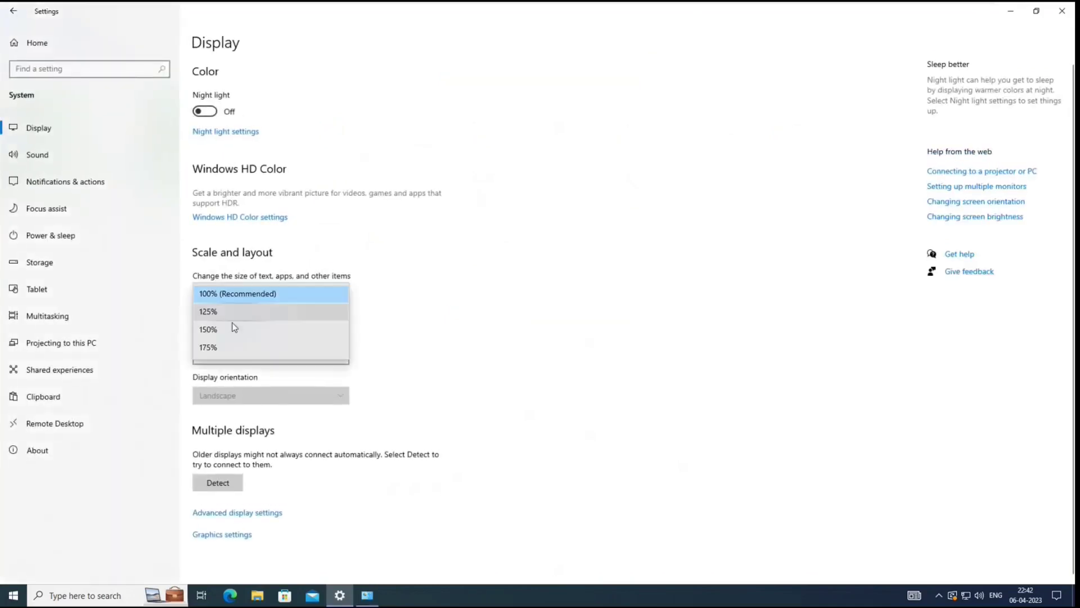
{"action": "left_click", "coordinate": [233, 311]}
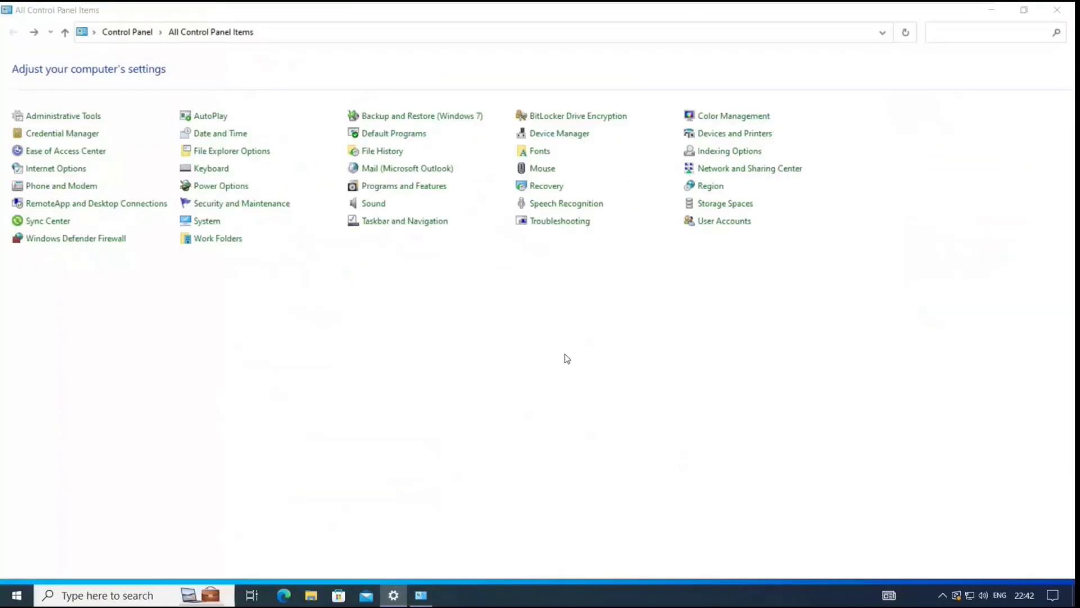
Open Programs and Features in Control Panel and select Microsoft 365 Apps for enterprise - en-us.
{"action": "left_click", "coordinate": [387, 188]}
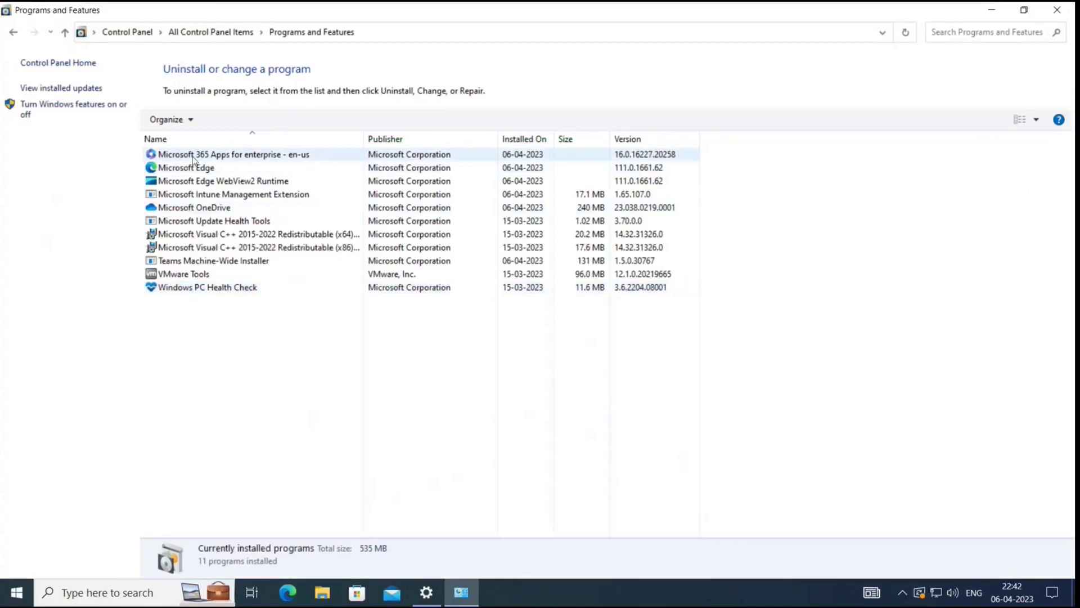
{"action": "left_click", "coordinate": [224, 157]}
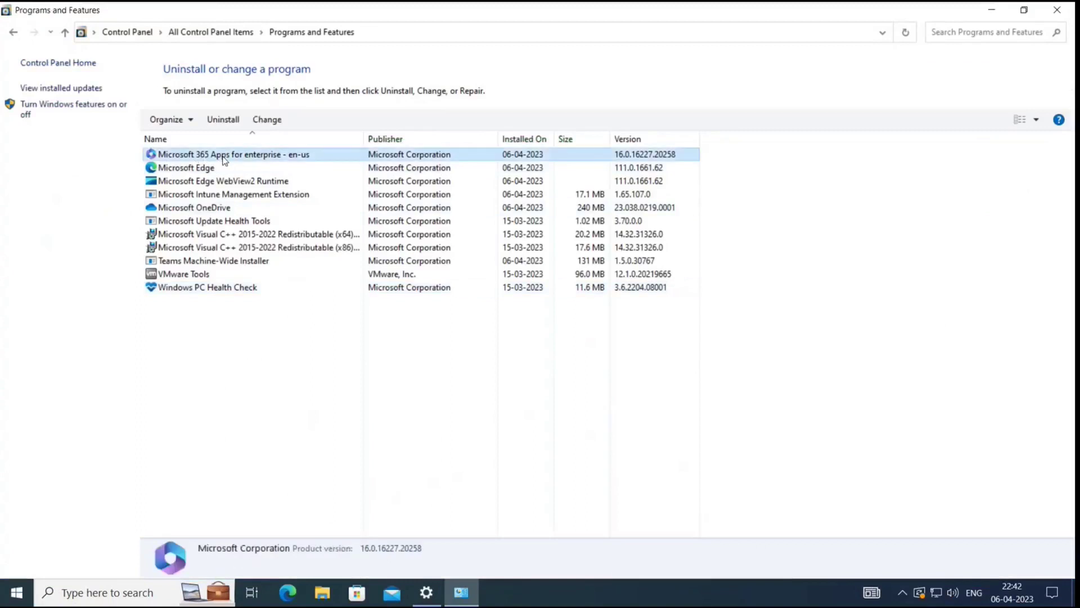